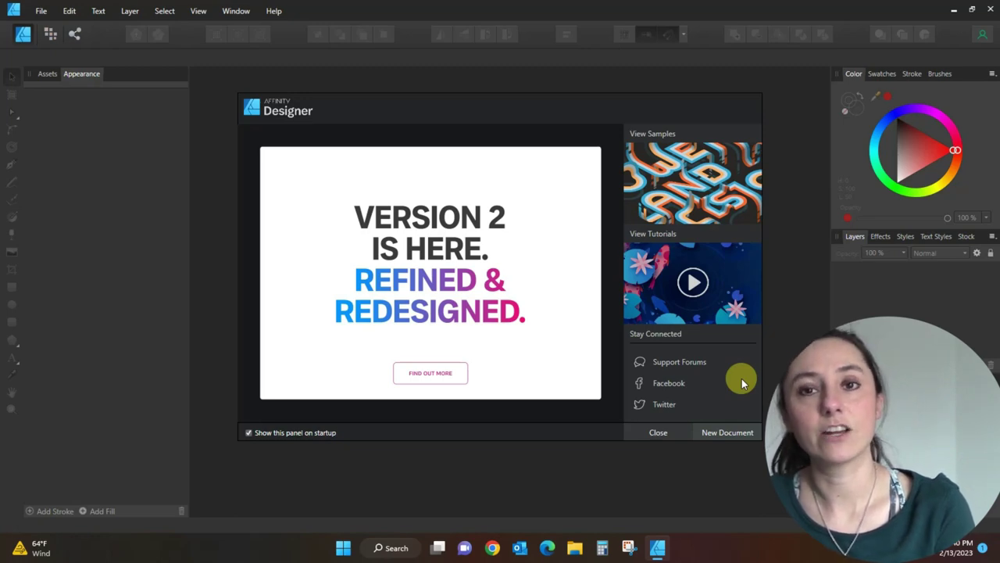
Create a new document with pixels as the units, 2000 px wide and 2000 px high.
left_click(731, 436)
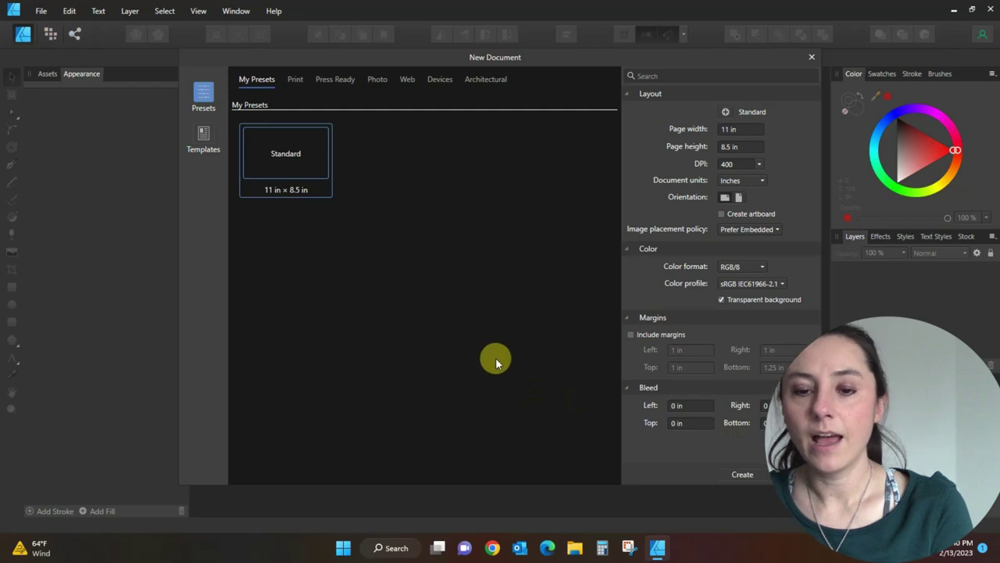
left_click(294, 81)
left_click(331, 79)
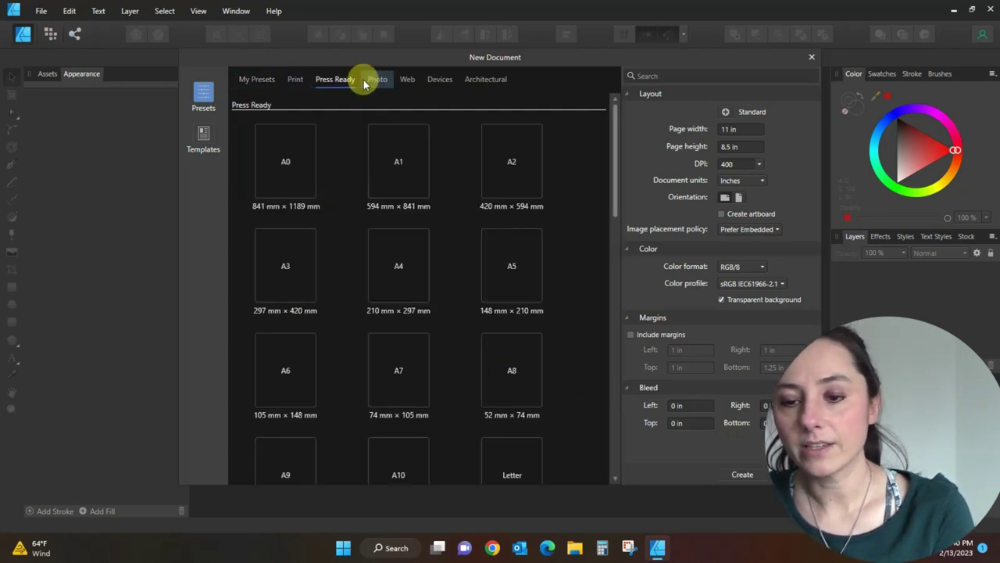
left_click(367, 79)
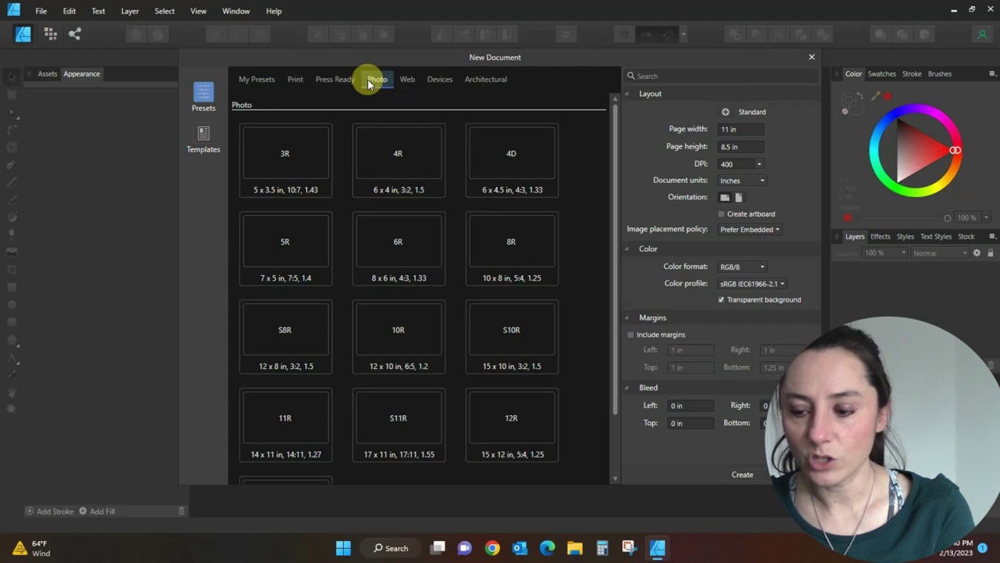
left_click(749, 188)
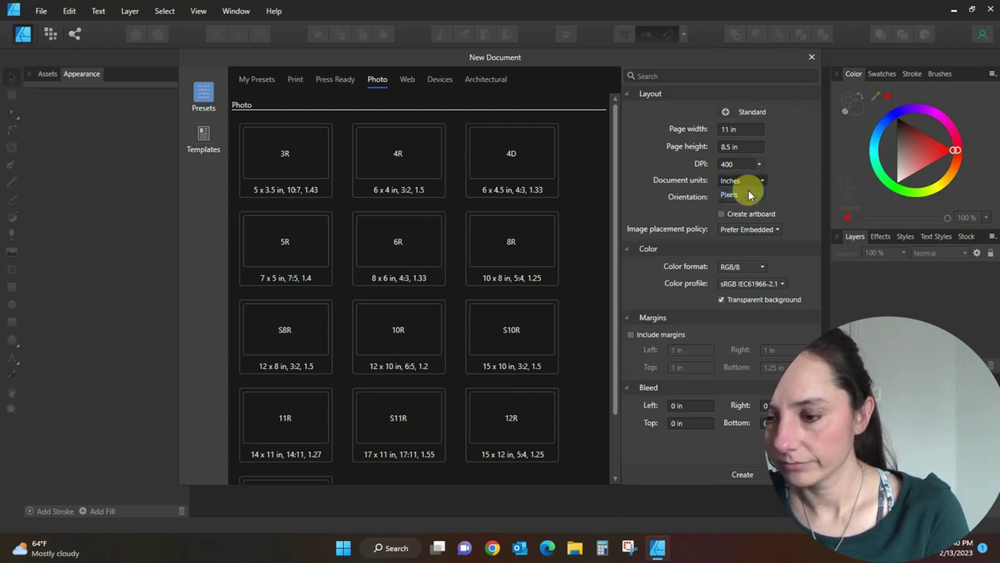
left_click(748, 196)
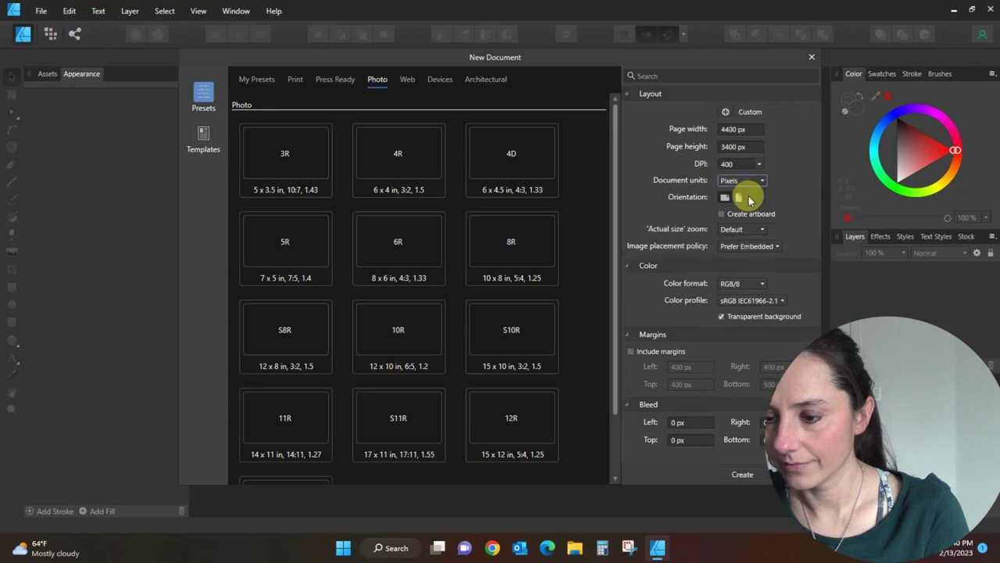
left_click(739, 130)
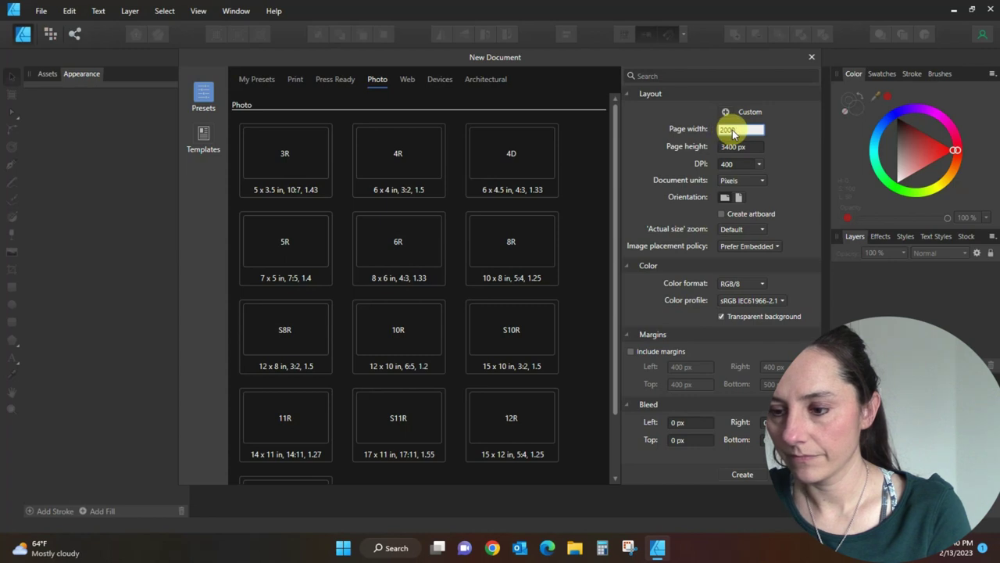
left_click(728, 147)
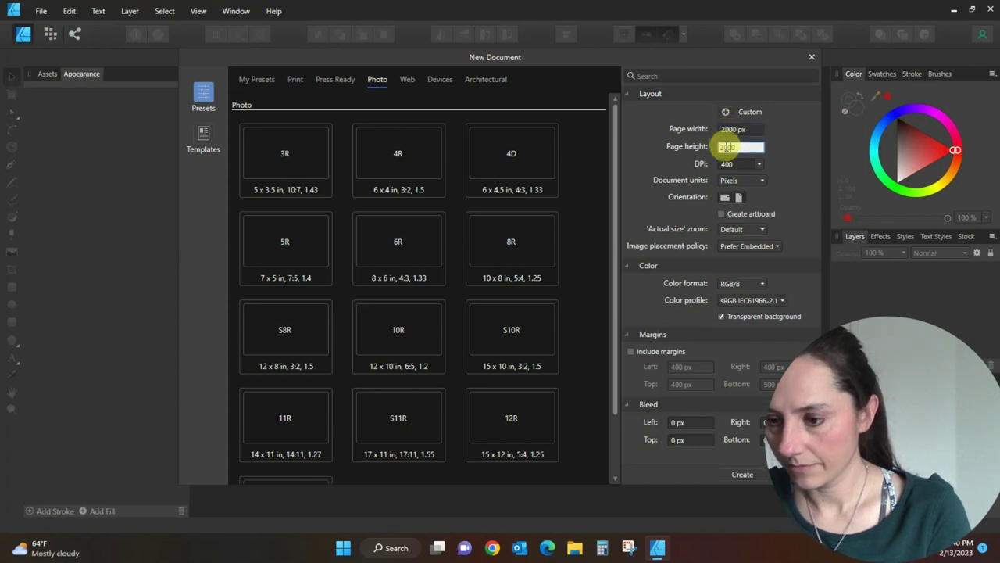
type("2000")
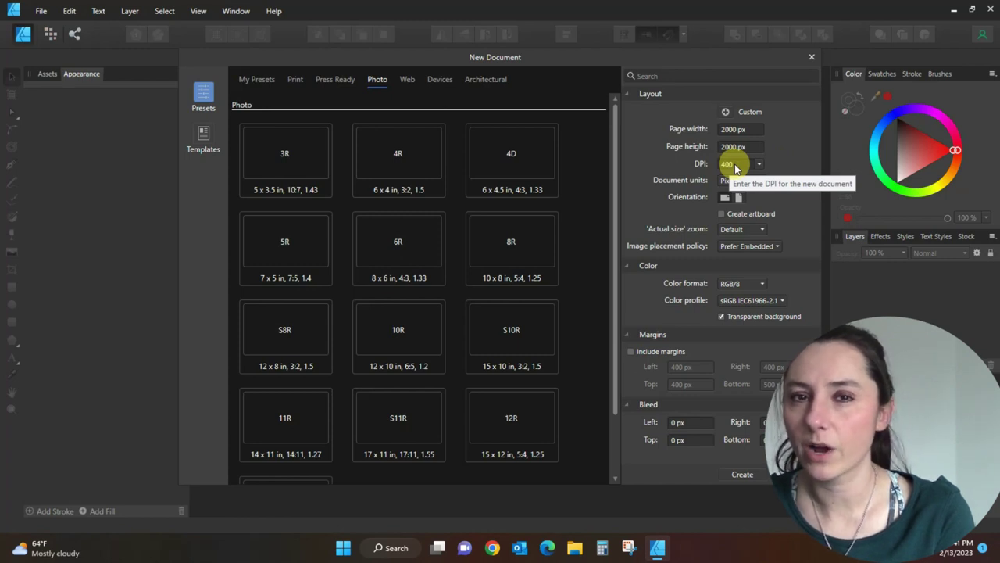
left_click(744, 475)
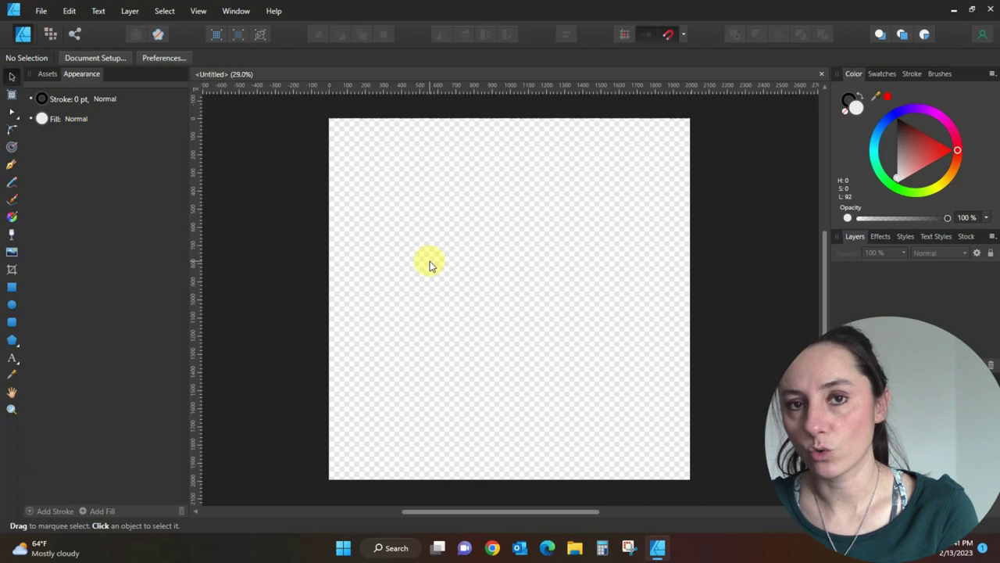
Draw a roughly square rectangle about 810 px wide in the upper-left part of the page, undoing any stray second rectangle.
left_click(10, 291)
left_click_drag(378, 191, 525, 337)
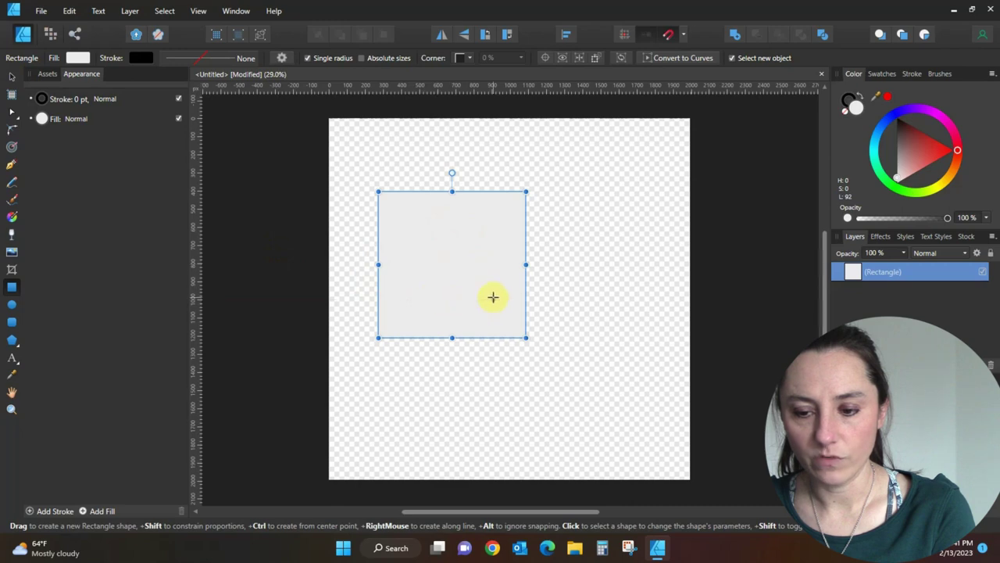
left_click_drag(457, 259, 634, 253)
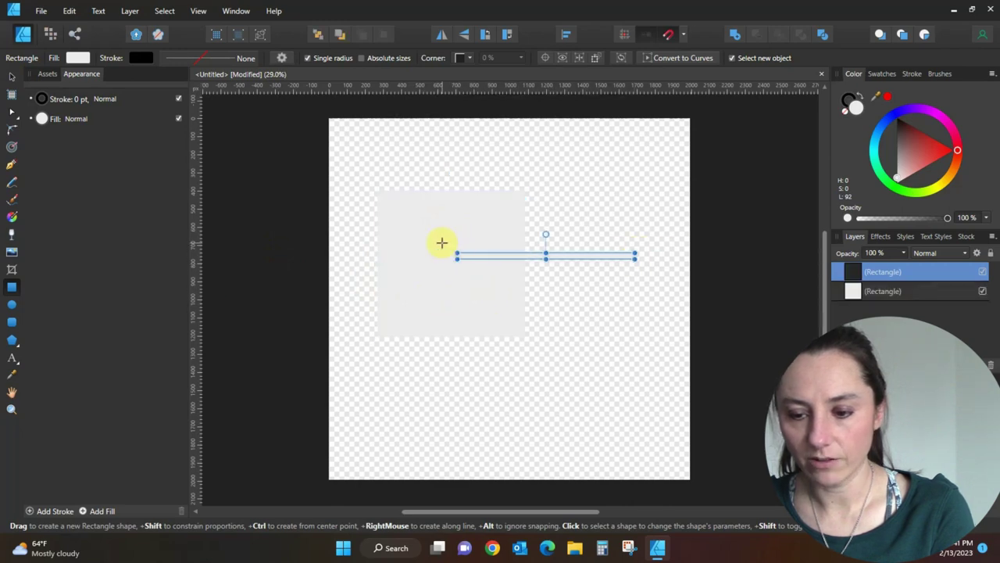
key("ctrl+z")
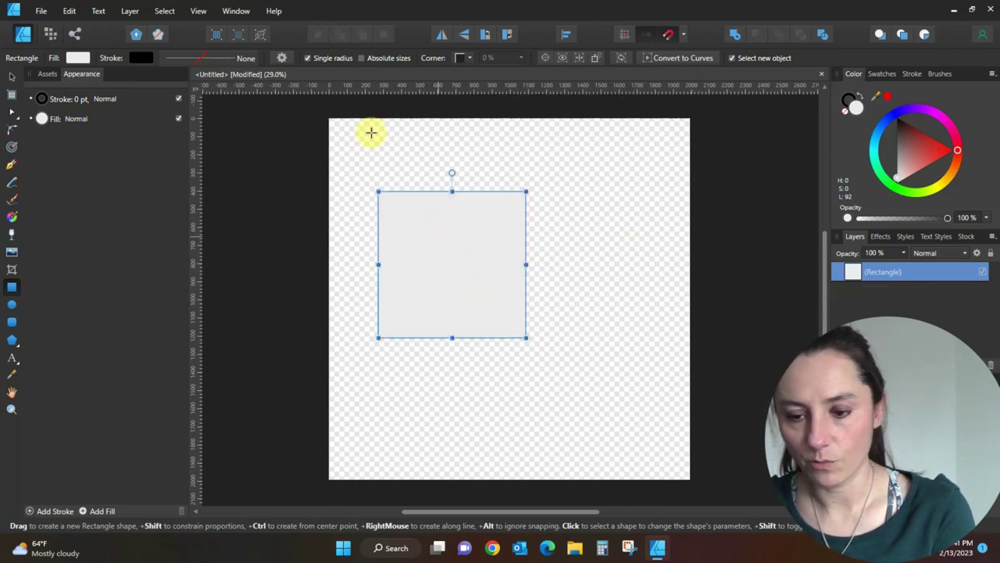
Enlarge the rectangle to about 1640 × 1600 px and centre it on the page.
left_click(11, 77)
left_click_drag(429, 264, 495, 296)
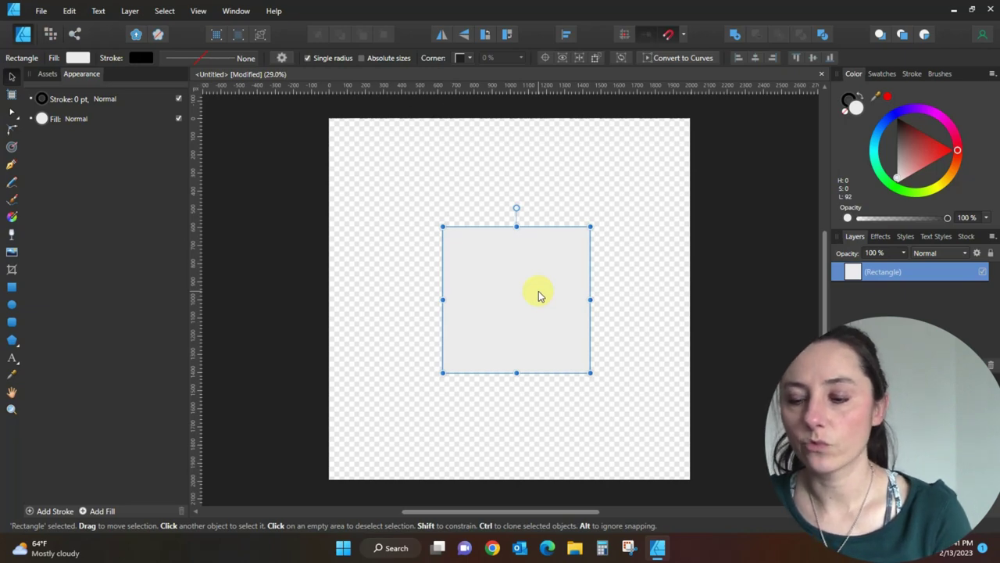
left_click_drag(442, 372, 362, 431)
left_click_drag(589, 227, 659, 142)
mouse_move(576, 252)
left_mouse_down()
mouse_move(565, 273)
mouse_move(573, 267)
left_mouse_up()
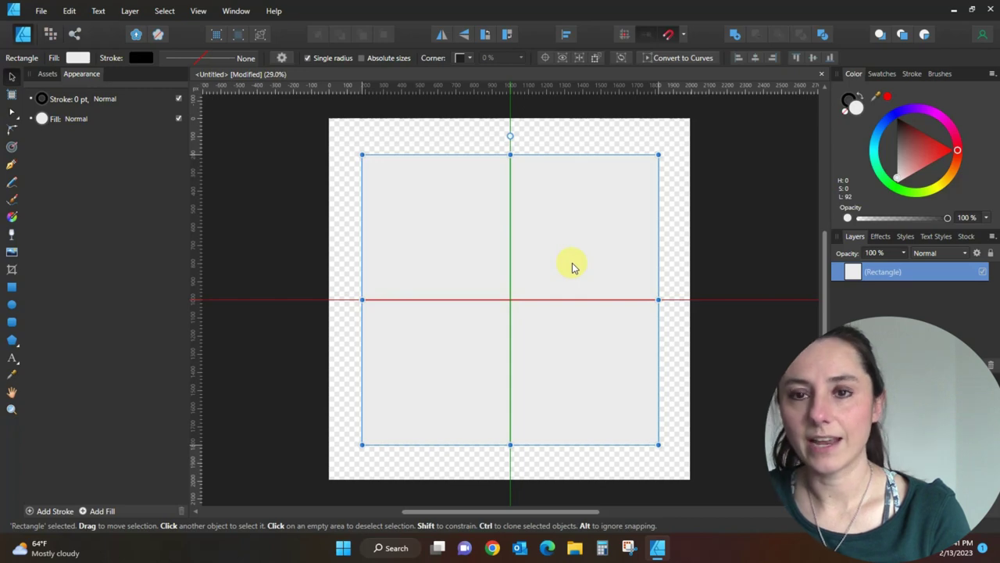
left_click_drag(572, 267, 573, 267)
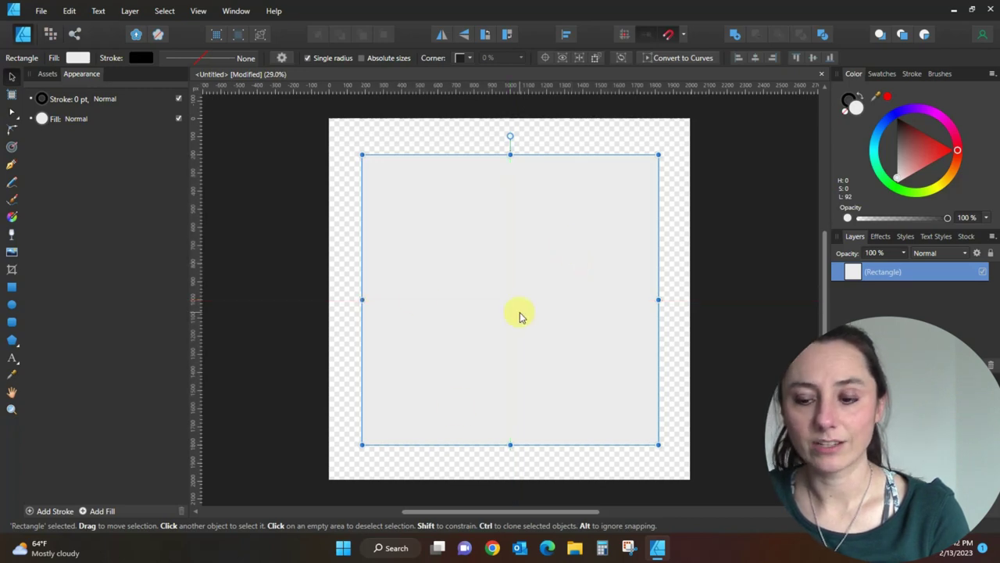
Fill the rectangle with a light pink, H 332, S 90, L 80.
left_click(943, 119)
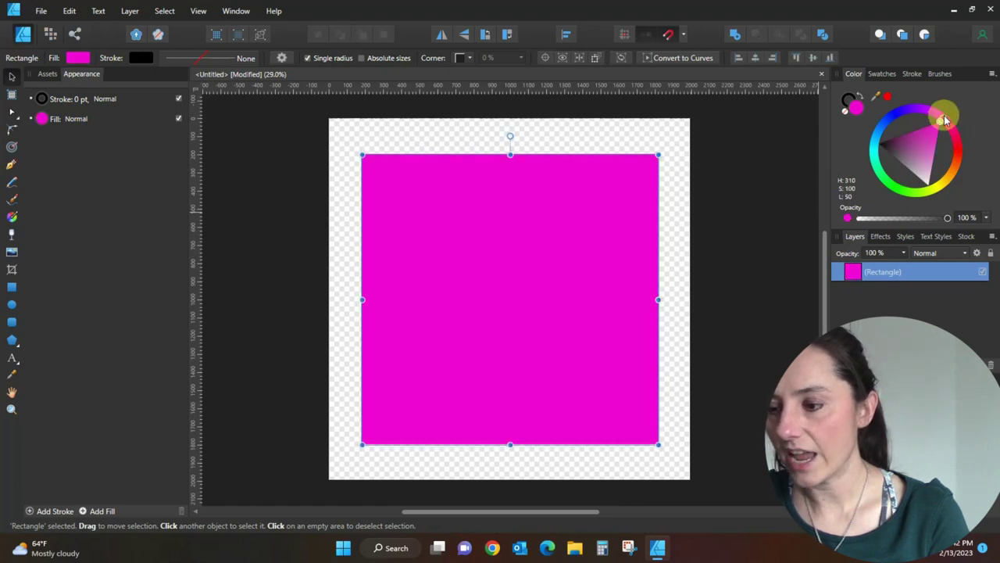
left_click_drag(944, 114, 926, 167)
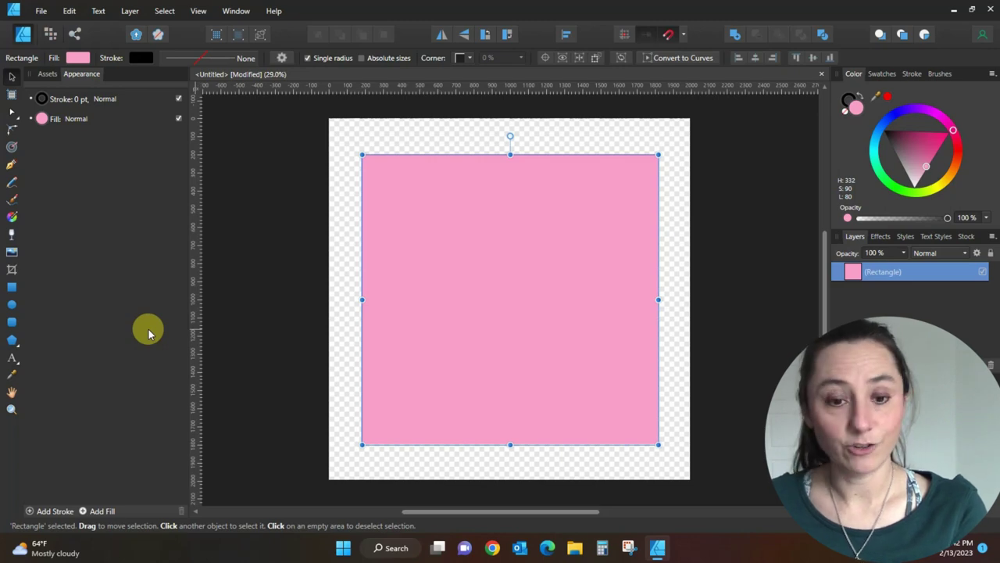
Place the image Retro Happy Easter.png over the pink rectangle, try it at a larger size, and delete it.
left_click(12, 251)
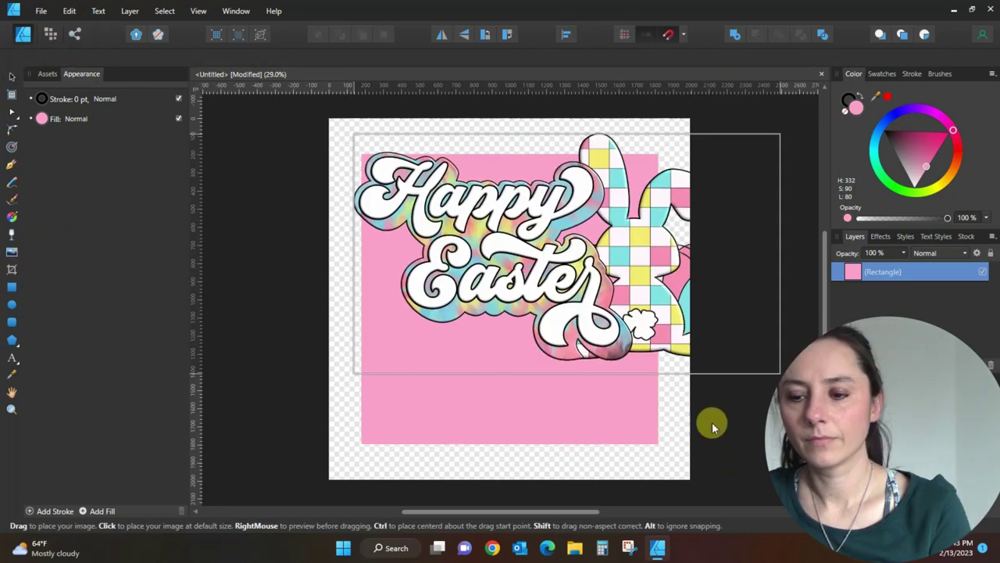
left_click(643, 290)
left_click_drag(643, 290, 640, 317)
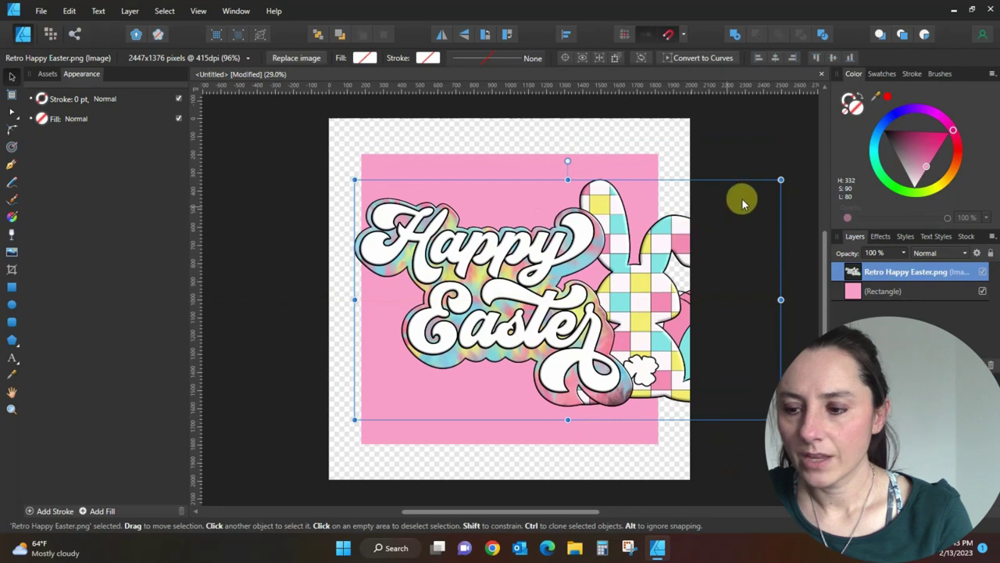
left_click_drag(780, 180, 959, 70)
left_click_drag(631, 269, 583, 323)
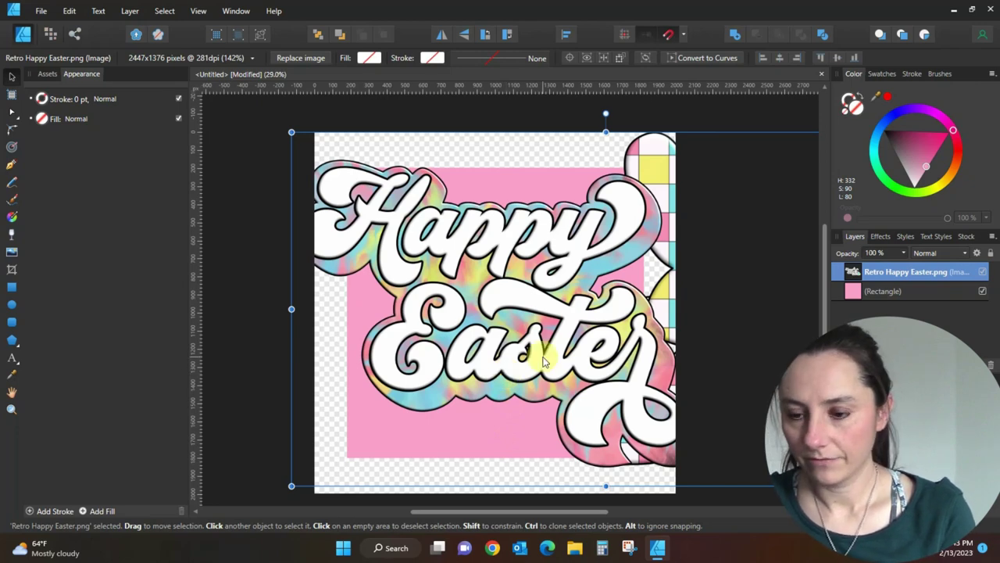
key("Delete")
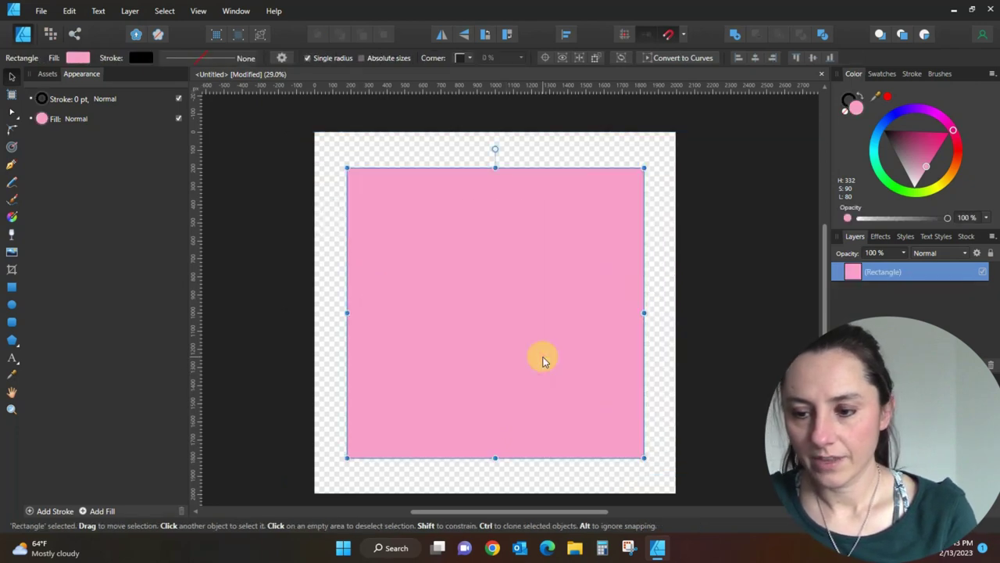
Place the image EasterHipHop.png over the pink rectangle and delete it again.
left_click(12, 252)
double_click(441, 188)
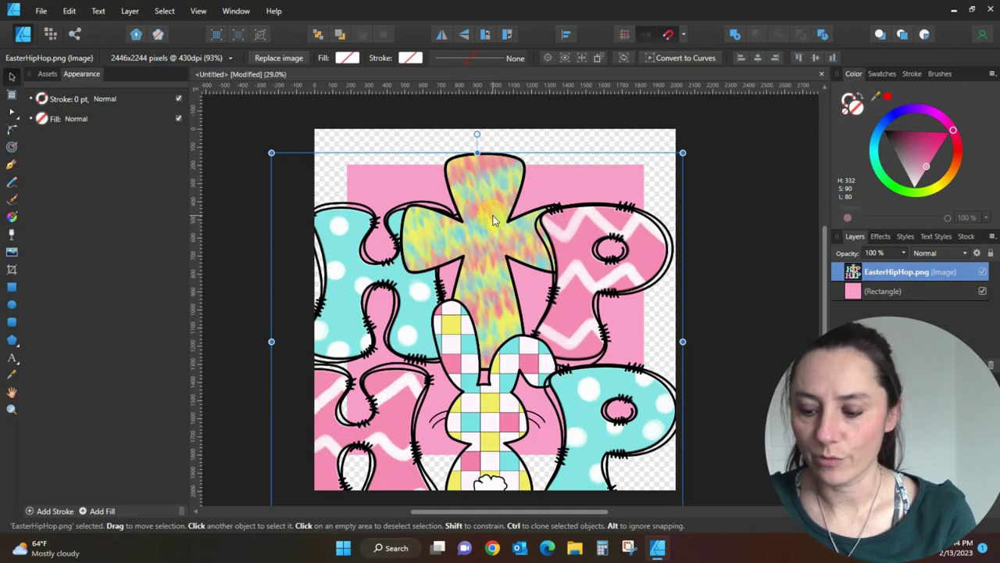
key("Delete")
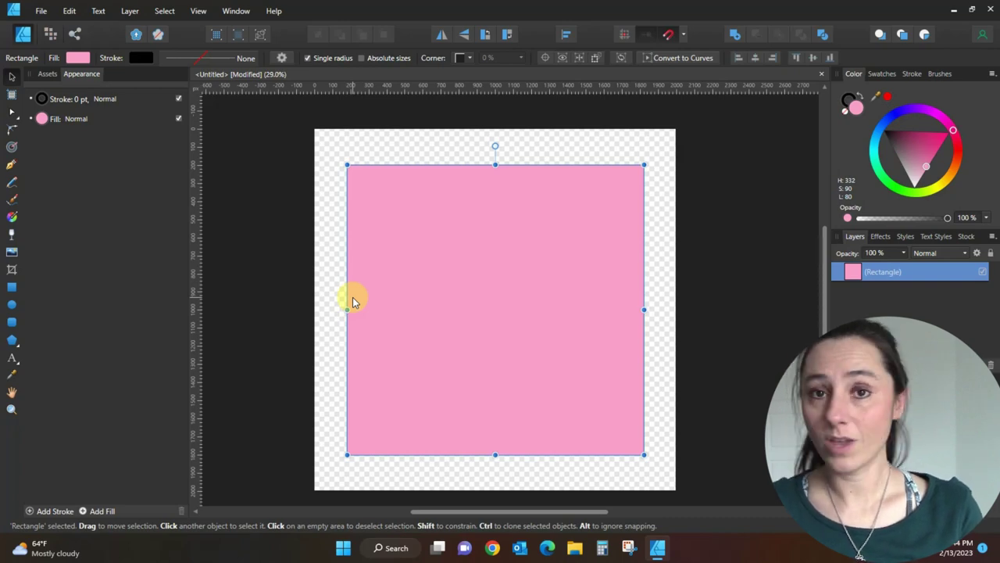
Switch the workspace from the Designer Persona to the Pixel Persona for raster painting.
left_click(52, 39)
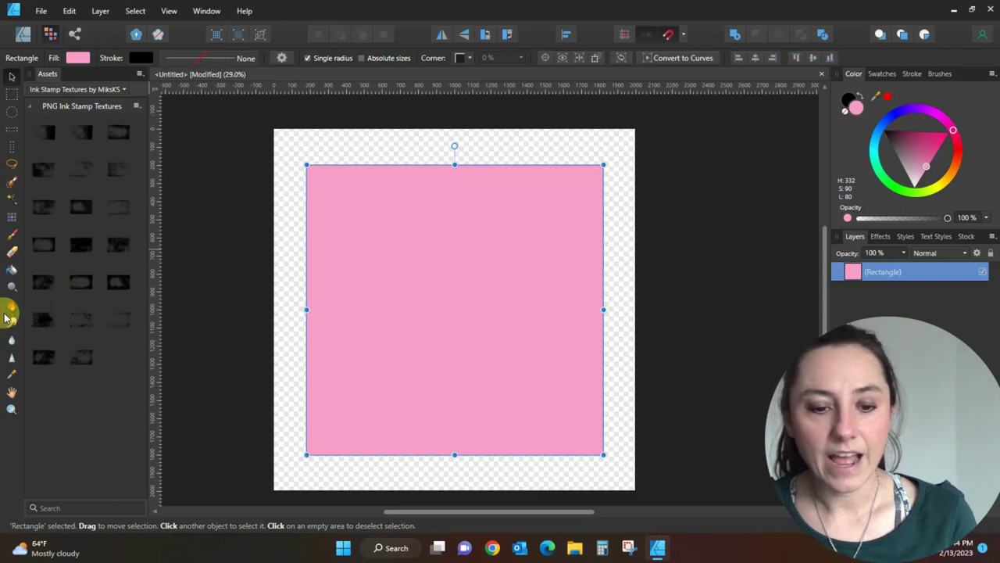
left_click(24, 33)
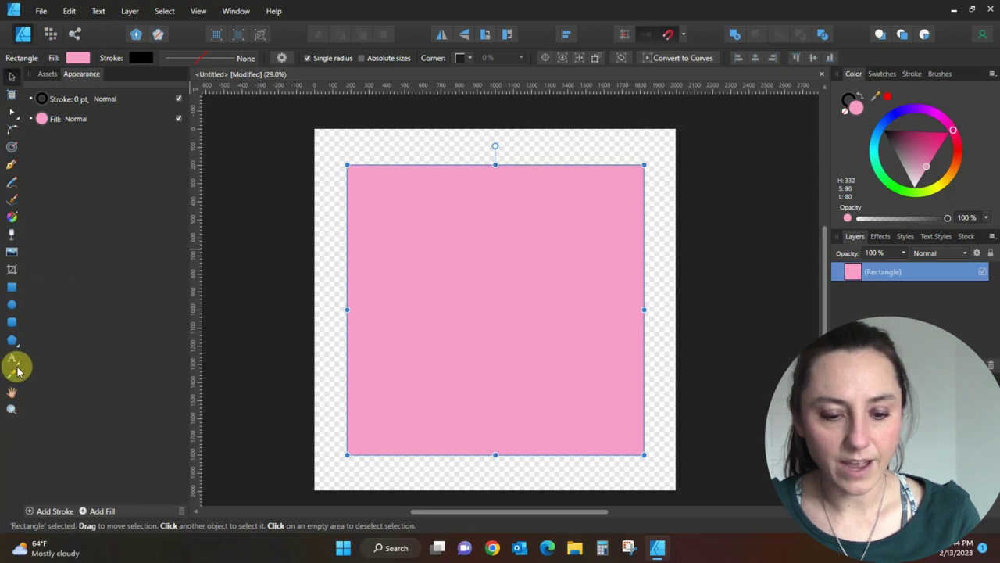
left_click(49, 33)
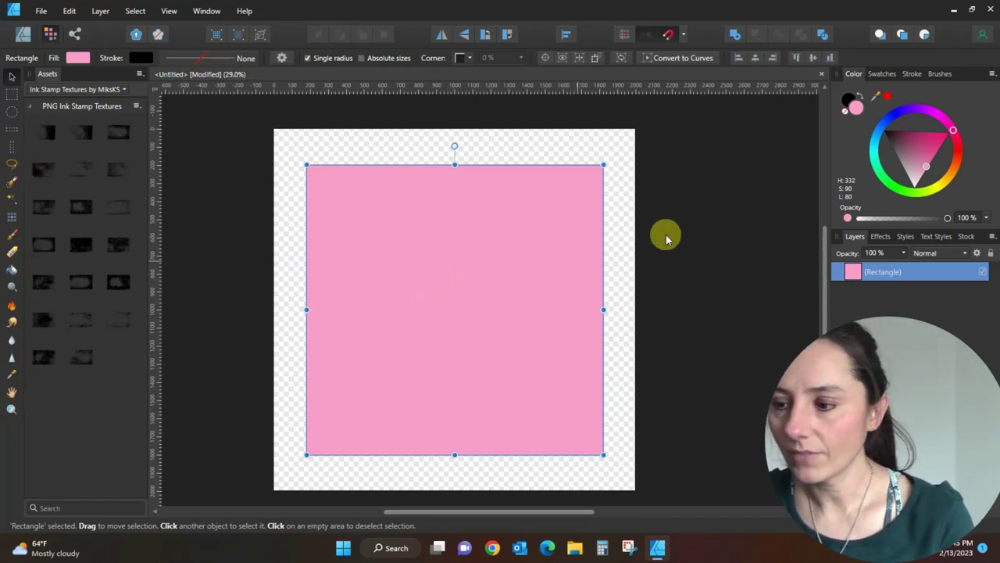
Choose the first 200 px brush from the Realistic FUR set and delete the layer of black test strokes on the rectangle.
left_click(941, 75)
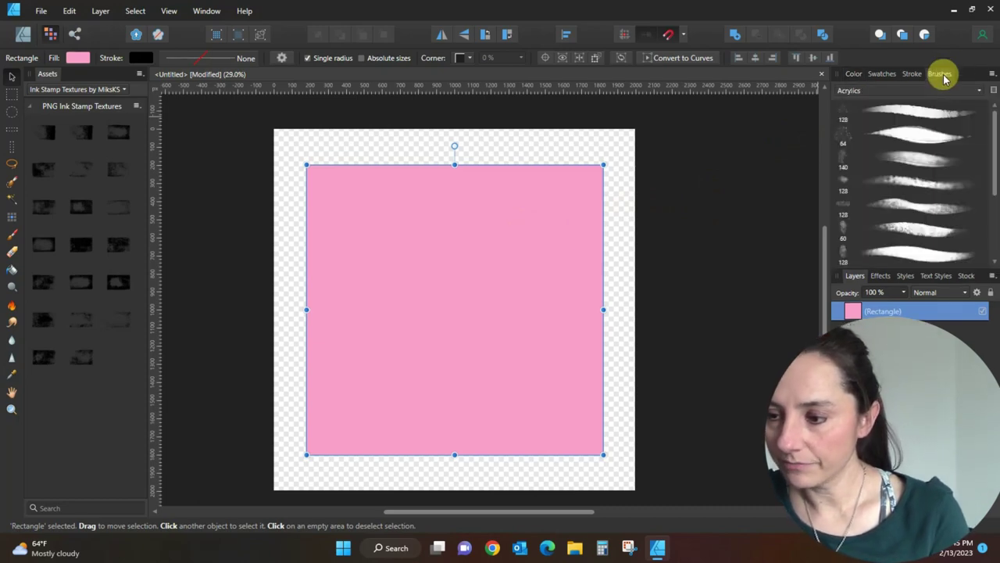
left_click(979, 91)
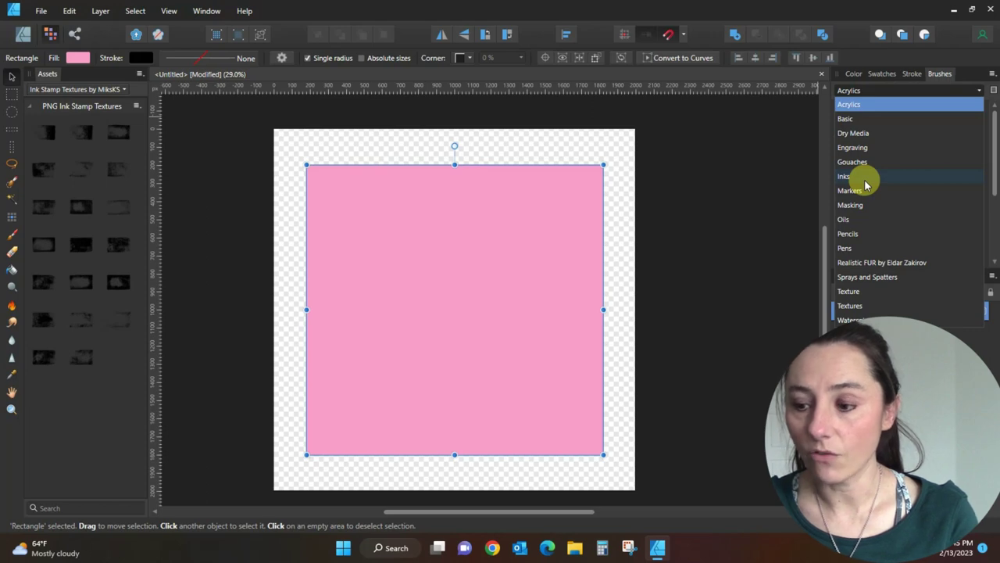
left_click(857, 266)
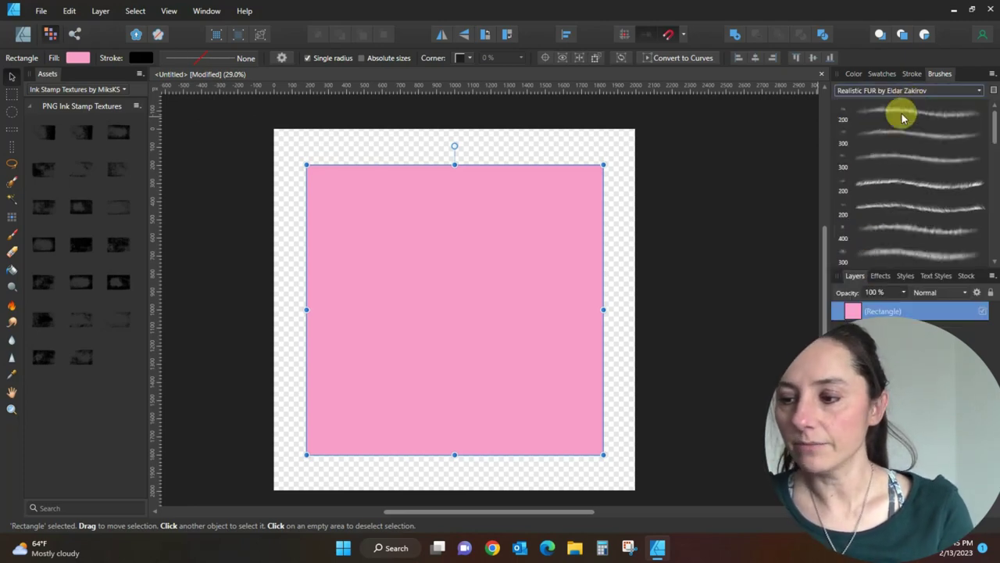
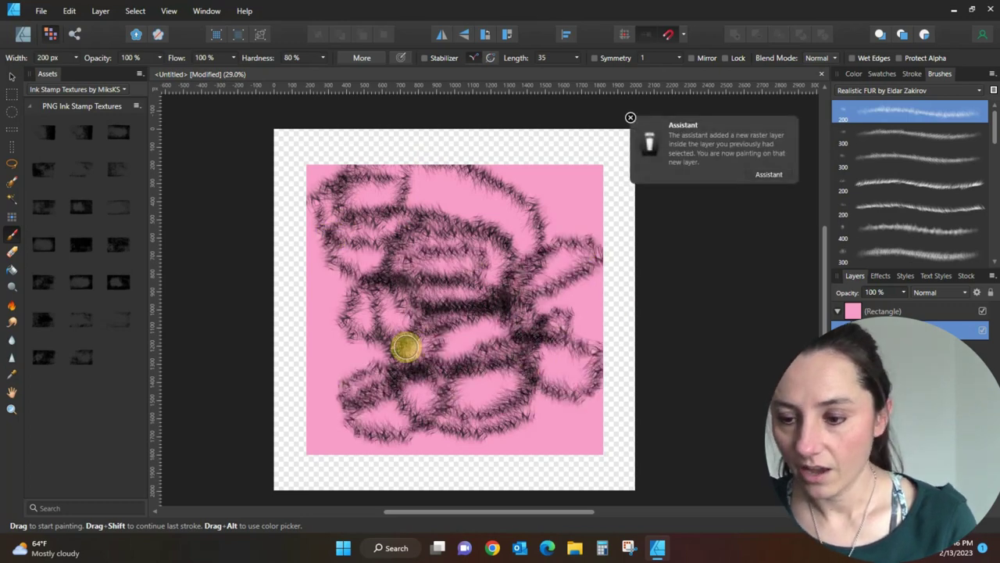
key("Delete")
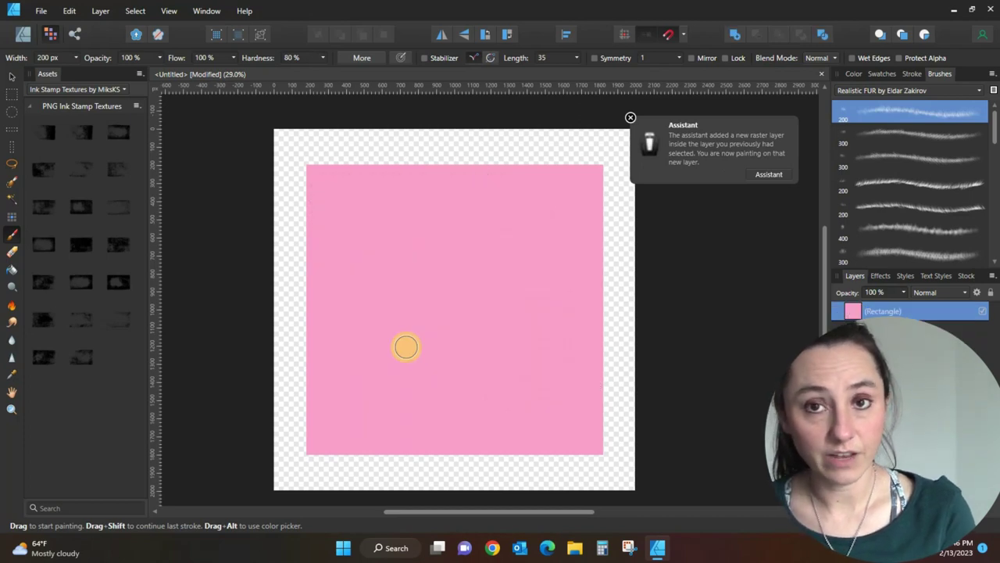
Set the brush colour to light blue, H 197, S 85, L 64, and the brush width to 314 px.
left_click(854, 74)
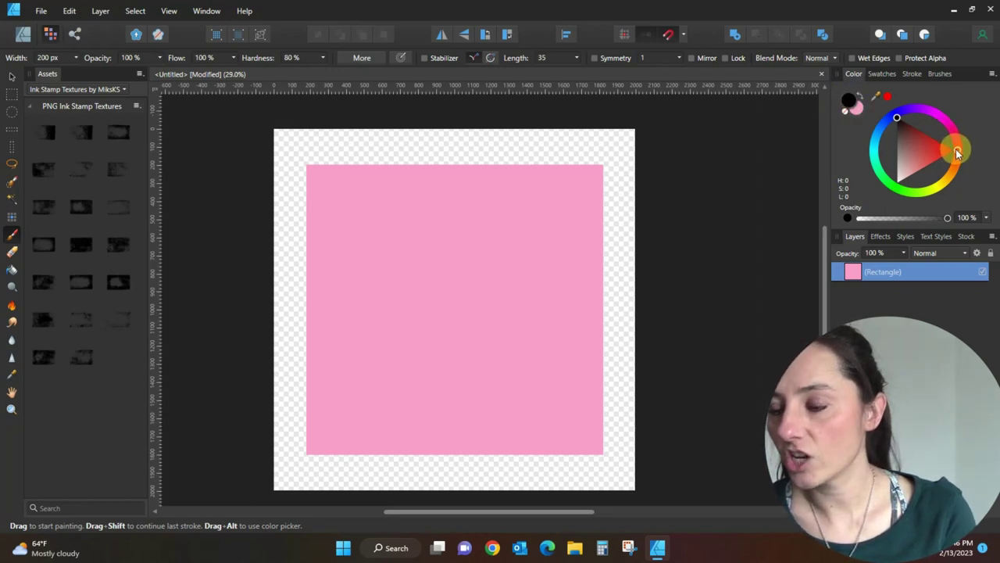
left_click_drag(897, 114, 878, 140)
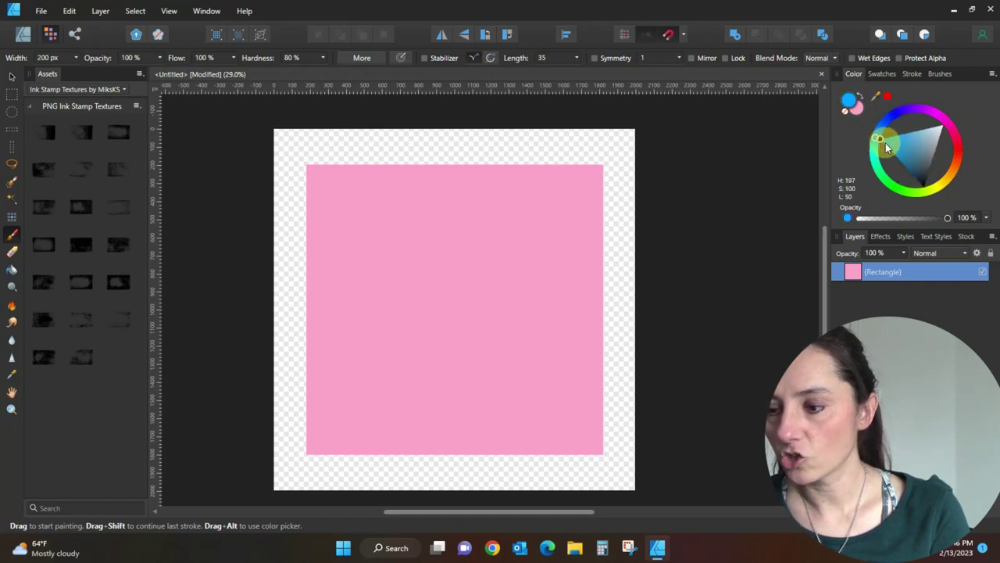
left_click_drag(881, 138, 903, 137)
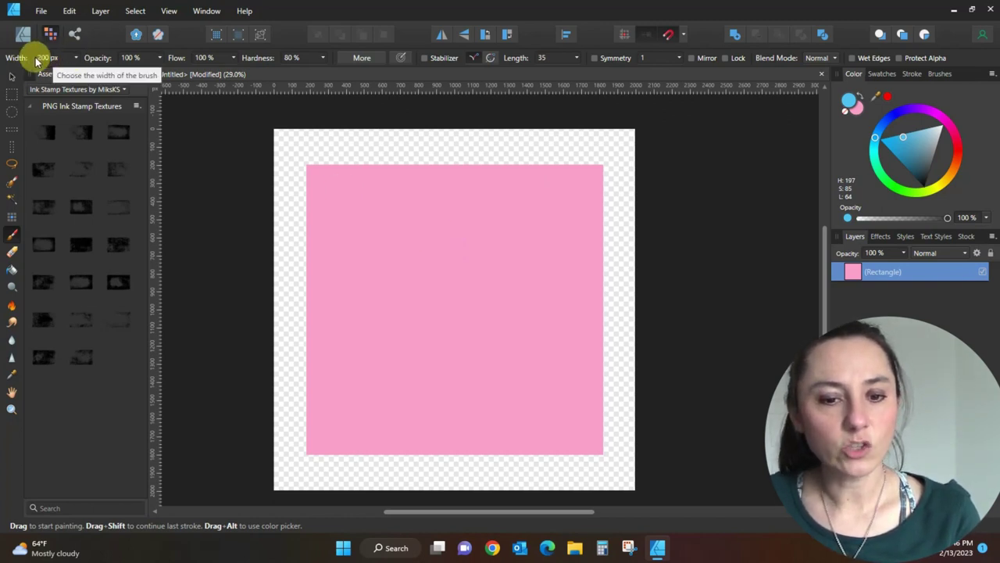
left_click(77, 59)
left_click_drag(77, 72, 84, 73)
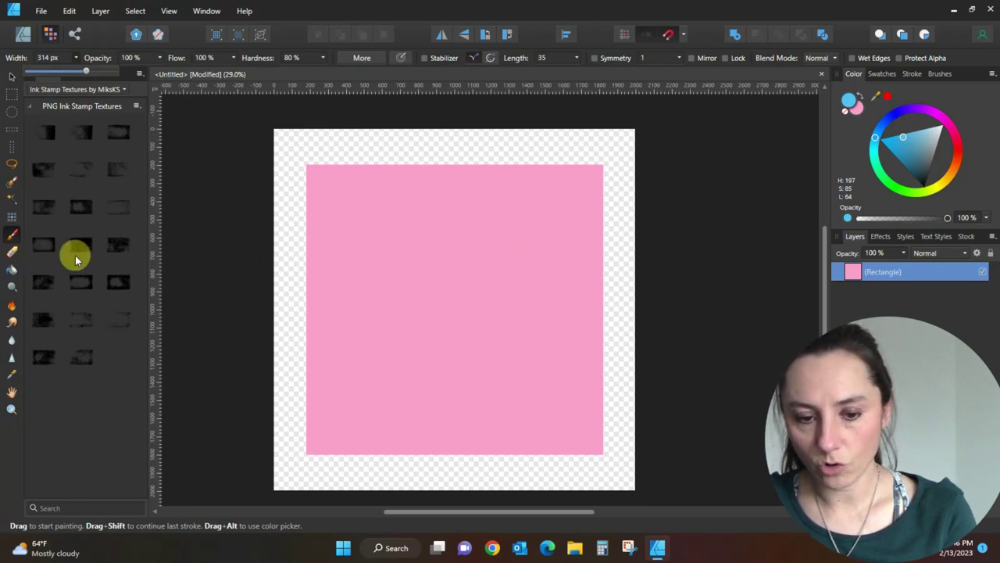
Try a light blue brush stroke on the pink rectangle and undo it.
left_click(12, 234)
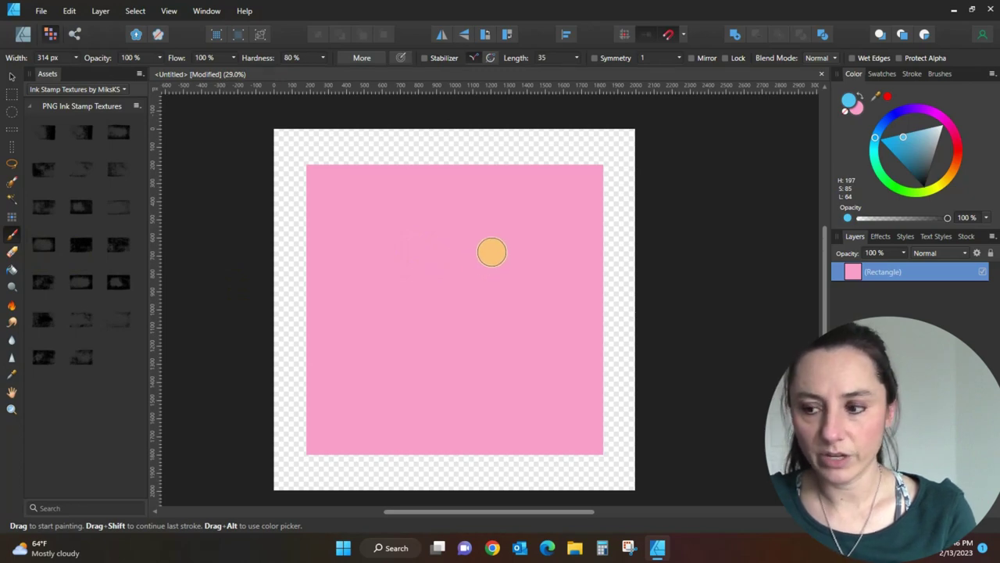
mouse_move(469, 223)
left_mouse_down()
mouse_move(346, 280)
mouse_move(477, 341)
mouse_move(474, 245)
mouse_move(424, 317)
mouse_move(582, 278)
mouse_move(441, 344)
mouse_move(565, 312)
mouse_move(443, 207)
mouse_move(308, 195)
mouse_move(506, 169)
mouse_move(313, 170)
mouse_move(394, 168)
mouse_move(476, 229)
mouse_move(208, 374)
mouse_move(484, 345)
mouse_move(690, 386)
mouse_move(465, 433)
mouse_move(440, 358)
mouse_move(498, 307)
mouse_move(460, 307)
left_mouse_up()
key("ctrl+z")
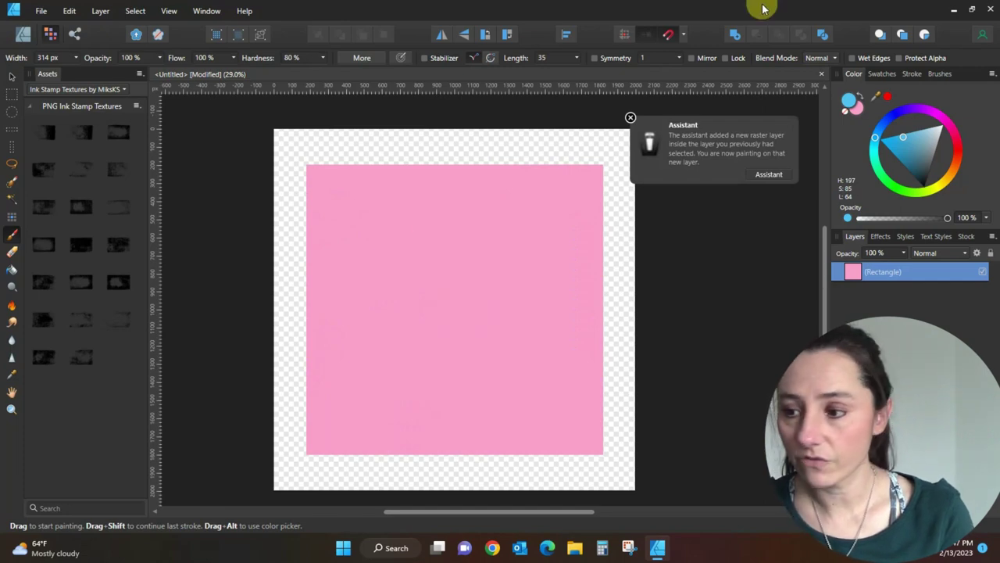
Choose a clumpy 250 px Realistic FUR brush, set its width to 399 px, and paint light blue fur across the pink rectangle.
left_click(940, 73)
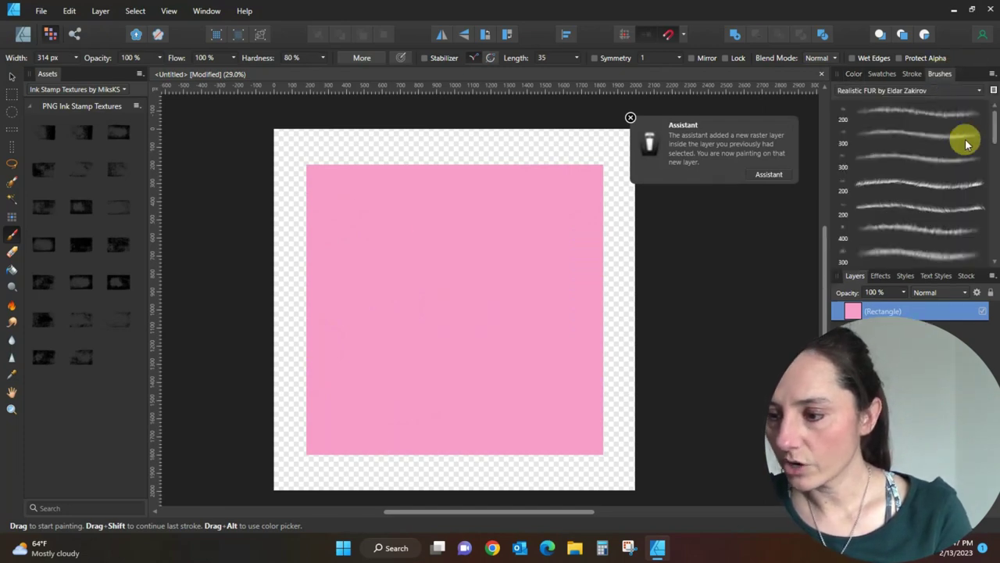
left_click_drag(994, 129, 992, 190)
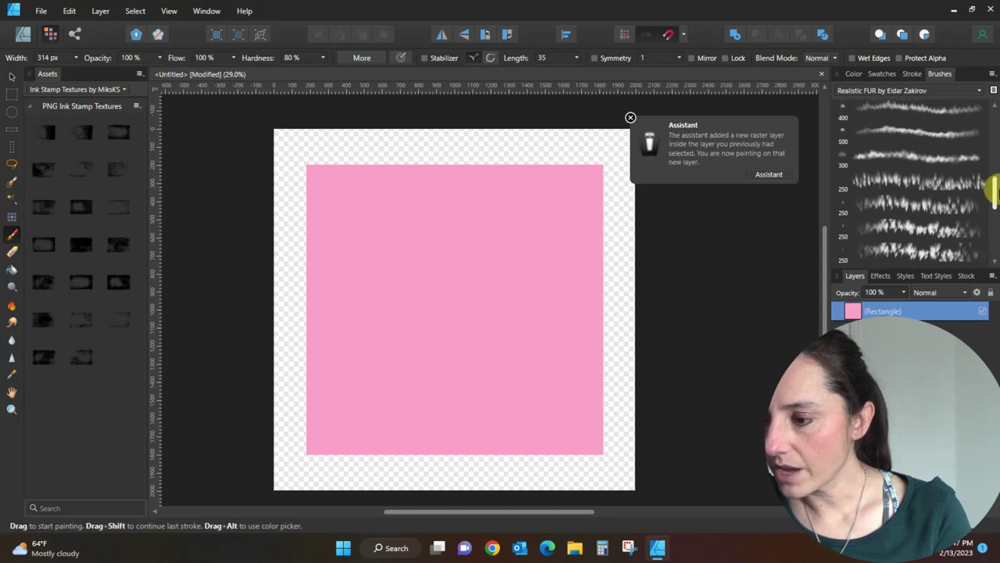
left_click(903, 228)
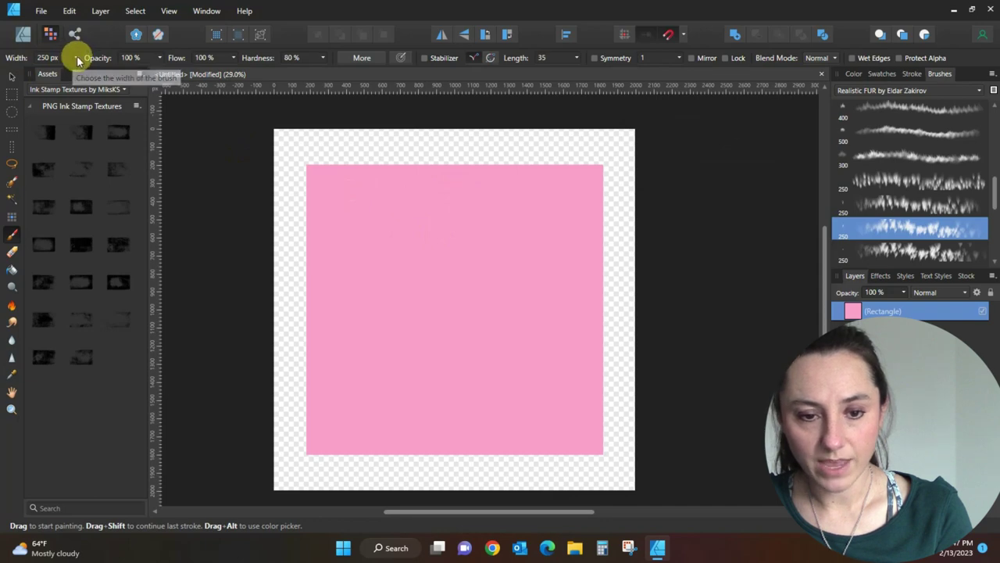
left_click(75, 59)
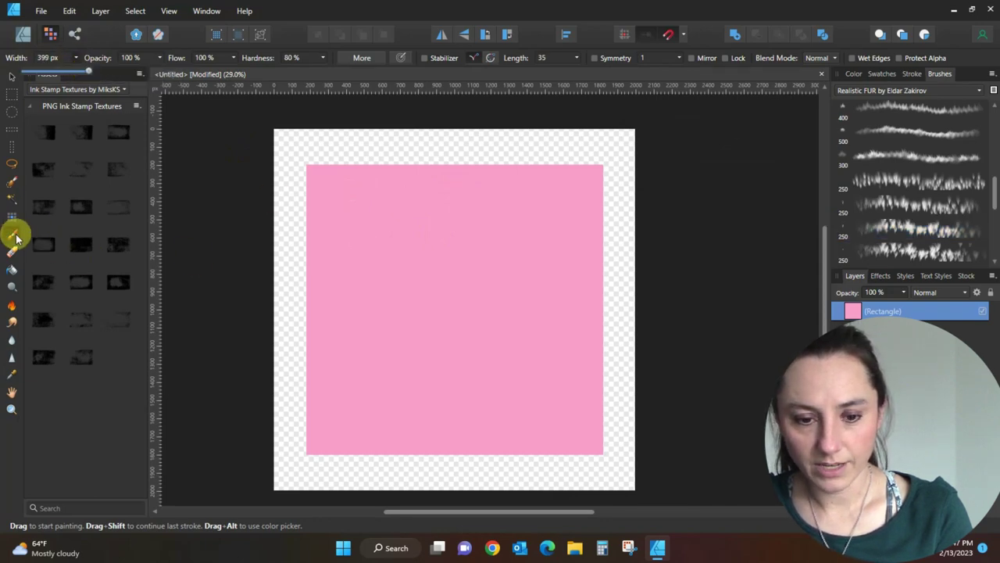
mouse_move(468, 232)
left_mouse_down()
mouse_move(419, 204)
mouse_move(368, 243)
mouse_move(399, 286)
mouse_move(475, 305)
mouse_move(591, 284)
mouse_move(598, 229)
mouse_move(551, 190)
mouse_move(326, 179)
mouse_move(308, 230)
mouse_move(299, 313)
mouse_move(305, 390)
mouse_move(321, 423)
mouse_move(398, 440)
mouse_move(590, 448)
mouse_move(603, 414)
mouse_move(585, 243)
mouse_move(520, 217)
mouse_move(390, 274)
mouse_move(331, 340)
mouse_move(413, 363)
mouse_move(534, 360)
mouse_move(539, 322)
mouse_move(465, 356)
left_mouse_up()
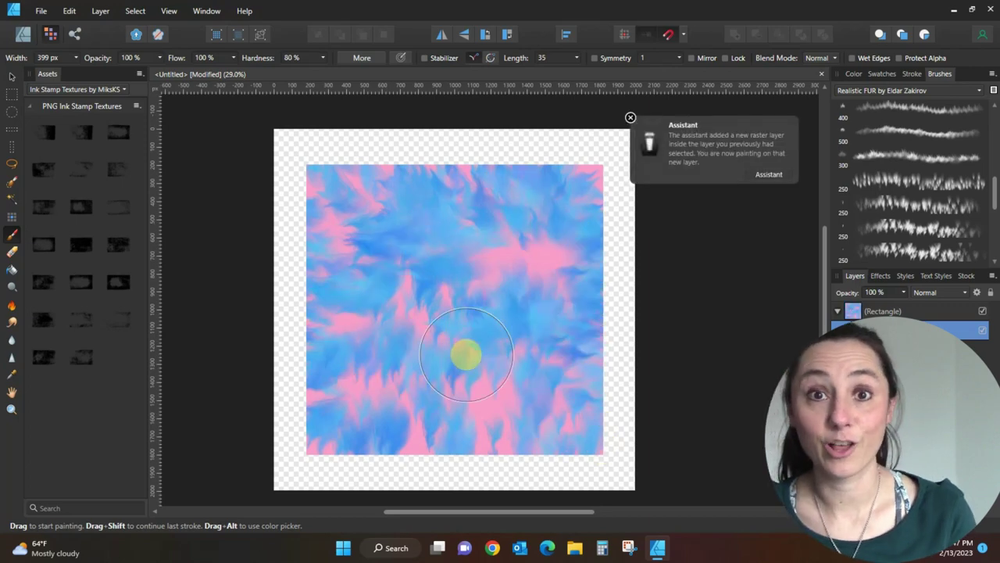
Set the brush colour to yellow, H 60, S 100, L 73, and paint yellow fur patches over the blue fur.
left_click(855, 75)
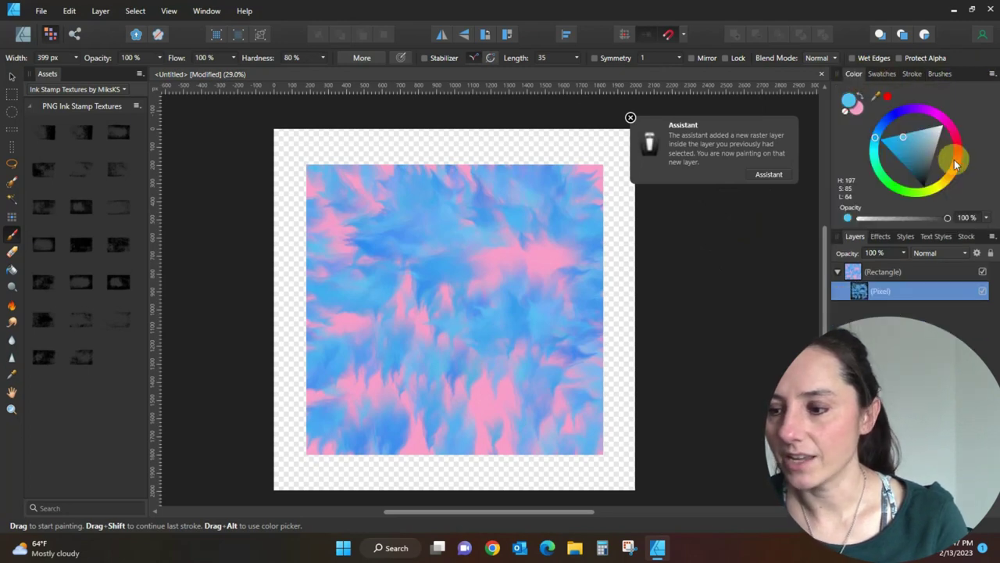
left_click(932, 190)
left_click_drag(917, 170, 944, 197)
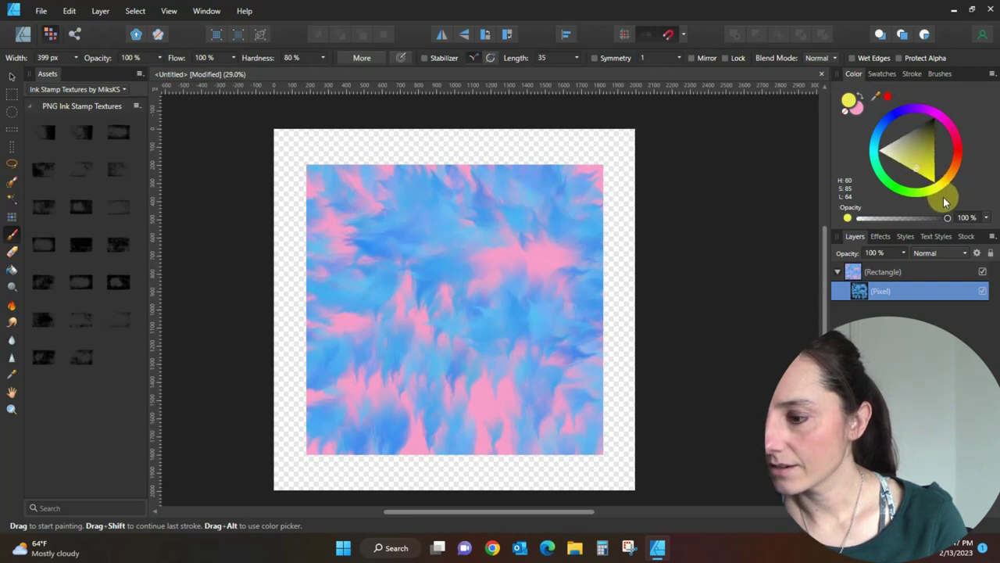
left_click_drag(917, 172, 909, 168)
mouse_move(385, 258)
left_mouse_down()
mouse_move(449, 275)
mouse_move(418, 299)
mouse_move(384, 380)
mouse_move(352, 398)
mouse_move(313, 368)
left_mouse_up()
mouse_move(465, 223)
left_mouse_down()
mouse_move(509, 167)
mouse_move(564, 267)
mouse_move(576, 336)
mouse_move(565, 454)
mouse_move(359, 243)
mouse_move(329, 185)
mouse_move(336, 176)
left_mouse_up()
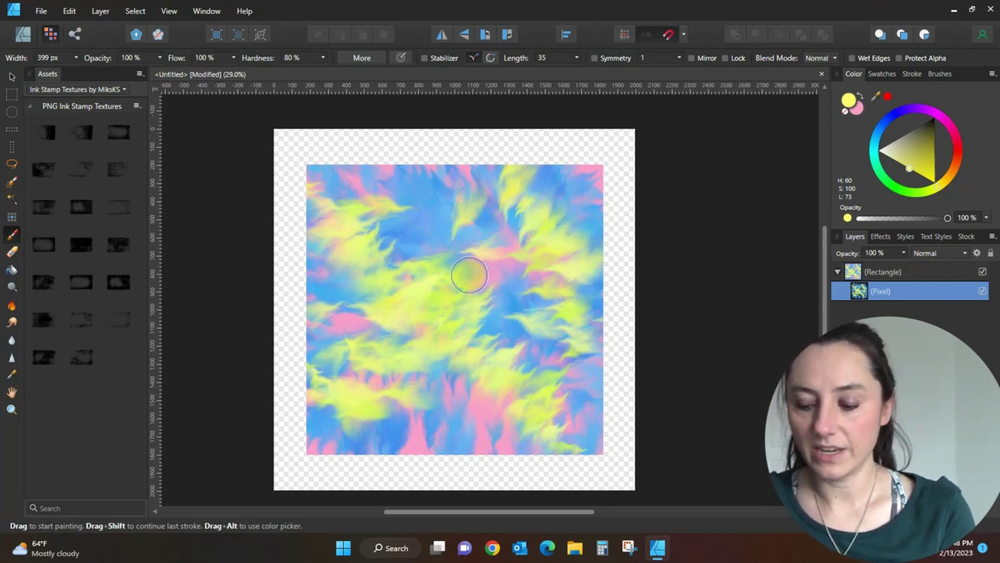
Delete the painted fur layer inside the rectangle and deselect the rectangle.
key("Delete")
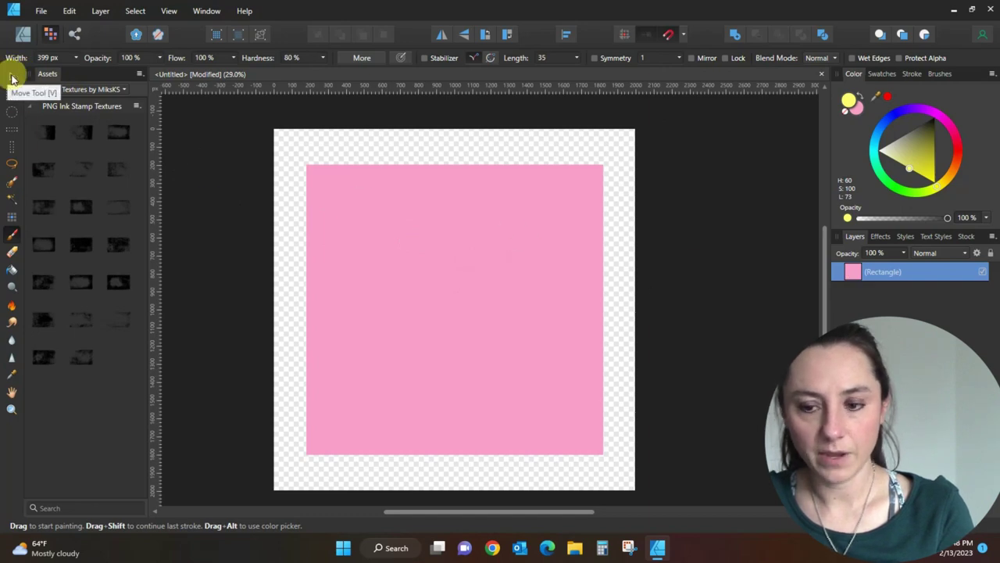
left_click(11, 78)
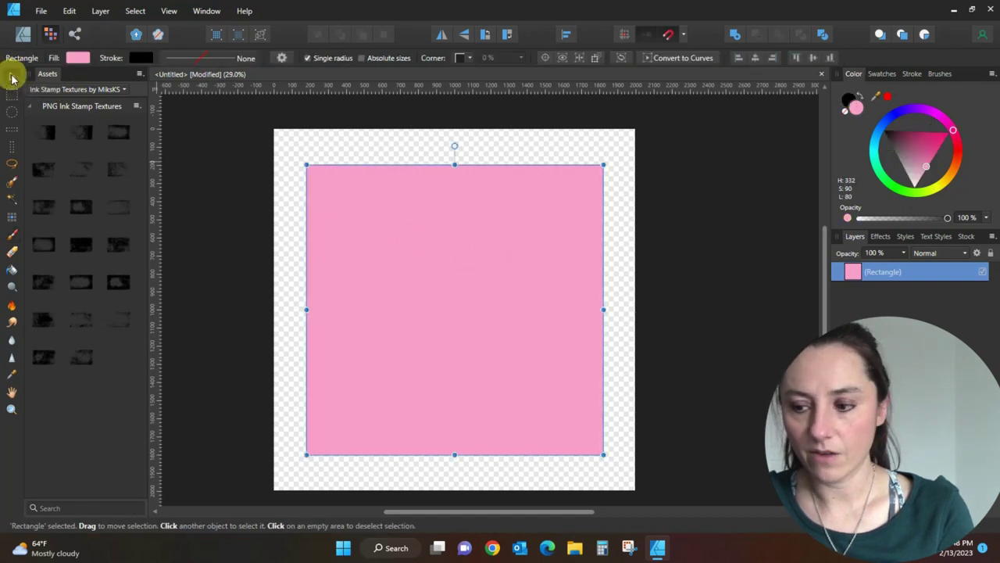
left_click(284, 147)
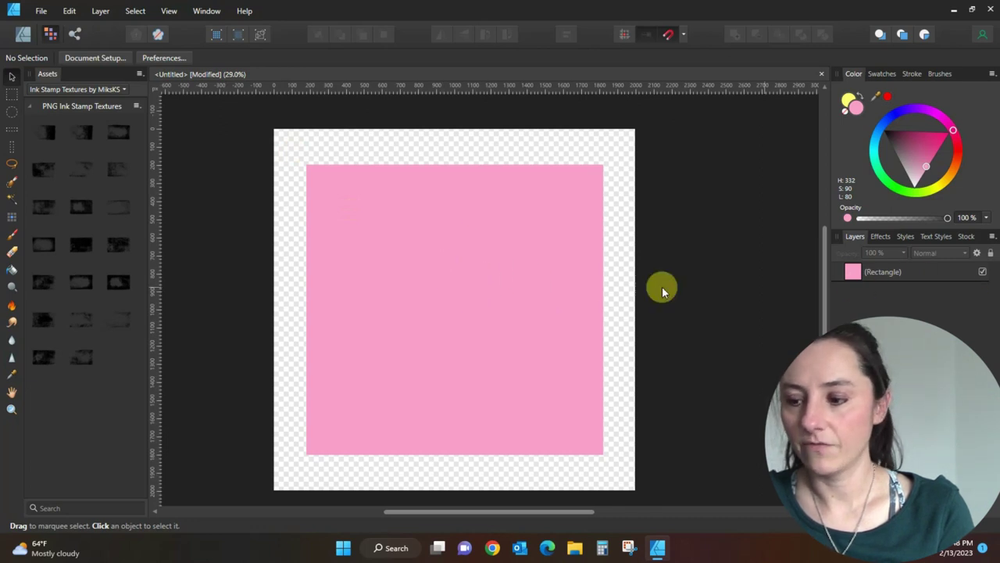
left_click(489, 306)
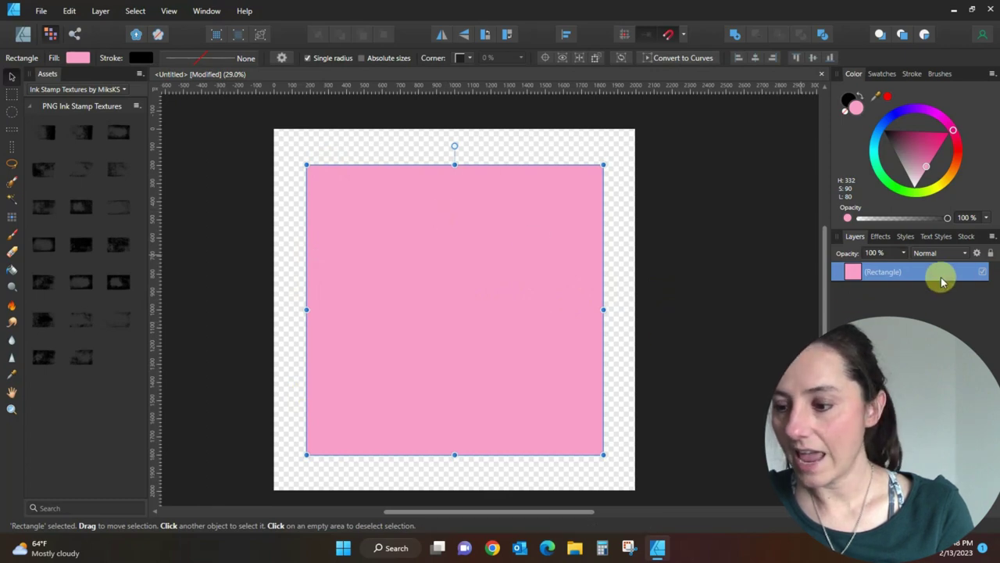
left_click(592, 141)
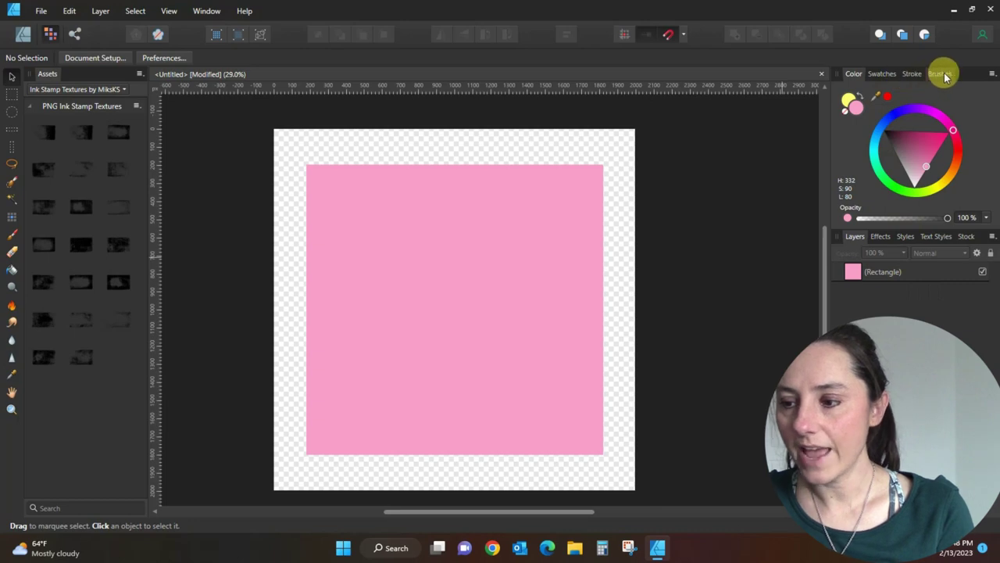
Paint yellow fur across and beyond the rectangle with no layer selected, and delete the resulting pixel layer.
left_click(10, 236)
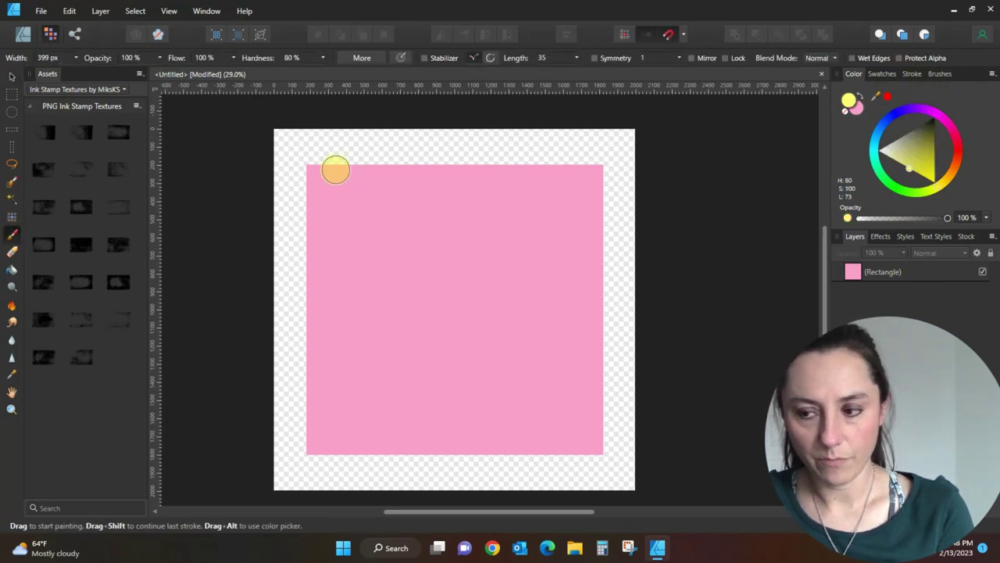
mouse_move(310, 167)
left_mouse_down()
mouse_move(608, 171)
mouse_move(616, 265)
mouse_move(594, 437)
mouse_move(290, 442)
mouse_move(285, 305)
mouse_move(364, 237)
mouse_move(570, 224)
mouse_move(376, 363)
mouse_move(404, 385)
mouse_move(528, 386)
mouse_move(476, 319)
mouse_move(504, 303)
left_mouse_up()
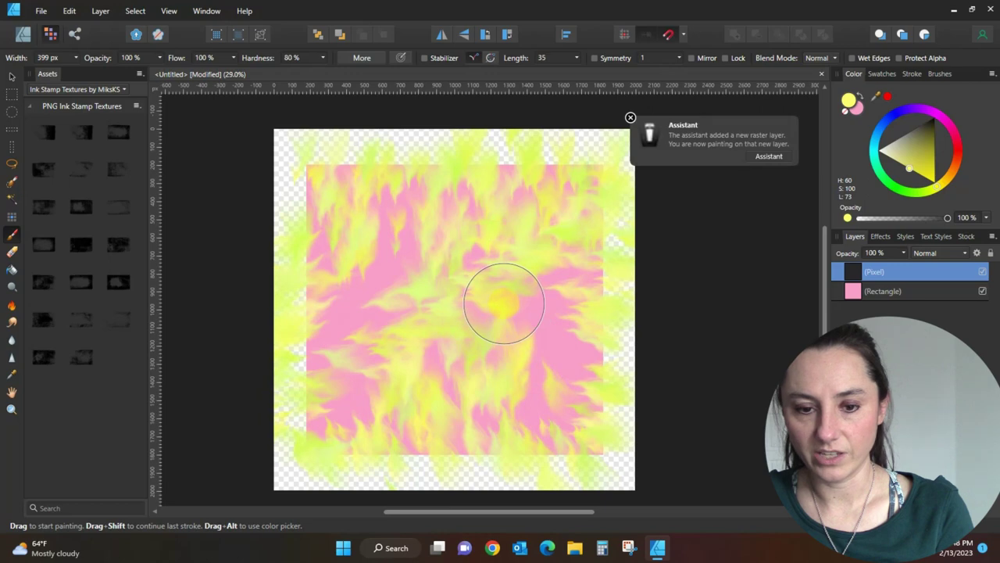
key("Delete")
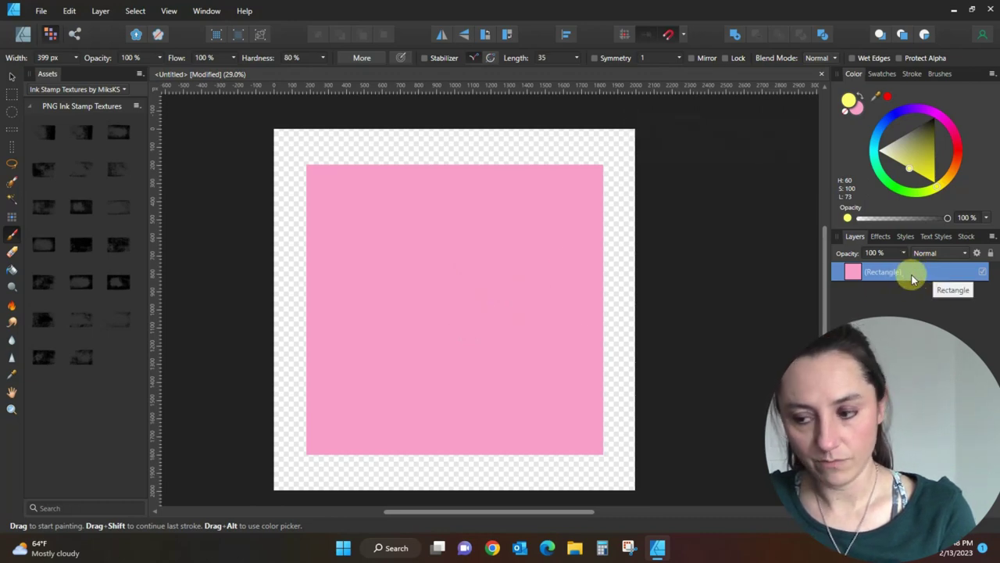
Paint yellow fur inside the selected rectangle and add purple fur over it using H 255, S 100, L 73.
mouse_move(375, 192)
left_mouse_down()
mouse_move(629, 221)
mouse_move(641, 317)
mouse_move(490, 421)
mouse_move(362, 430)
mouse_move(343, 340)
mouse_move(355, 194)
mouse_move(484, 197)
mouse_move(383, 349)
mouse_move(510, 349)
left_mouse_up()
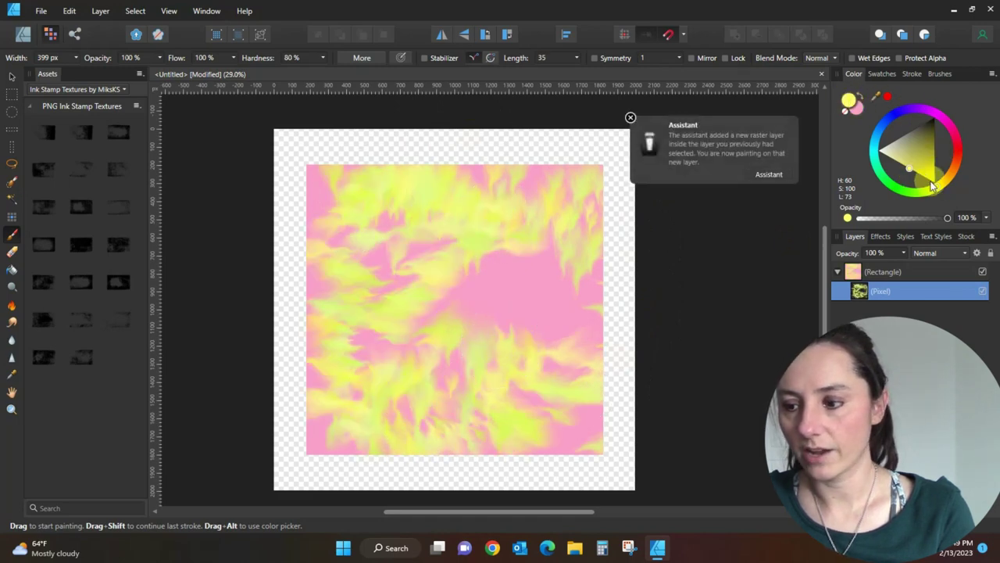
left_click_drag(937, 190, 906, 113)
mouse_move(527, 228)
left_mouse_down()
mouse_move(473, 314)
mouse_move(550, 339)
mouse_move(482, 202)
mouse_move(301, 210)
mouse_move(298, 353)
mouse_move(458, 380)
mouse_move(453, 348)
mouse_move(500, 344)
left_mouse_up()
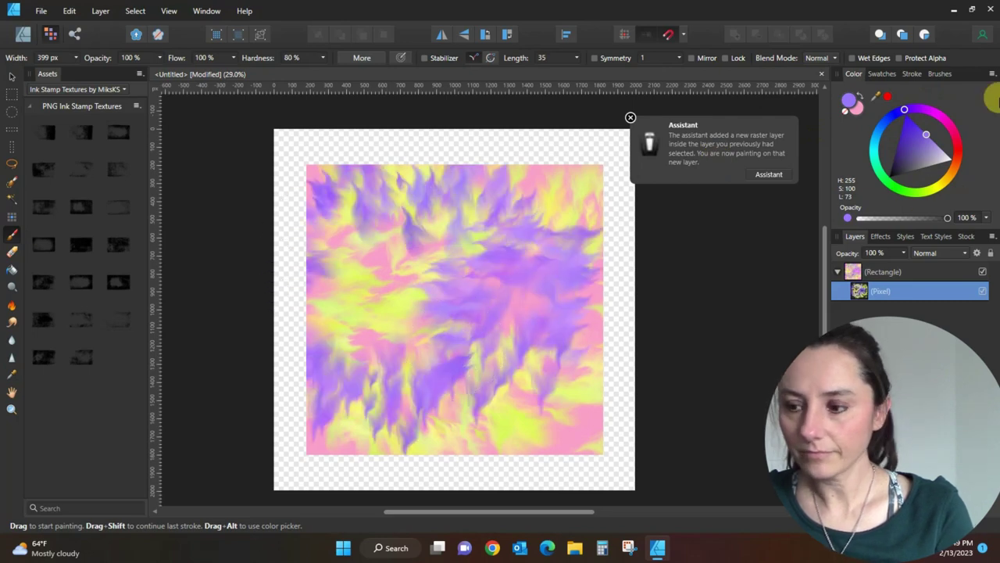
Paint green speckles over the rectangle's fur using the 176 px Realistic FUR brush and colour H 90, S 60, L 49.
left_click(940, 75)
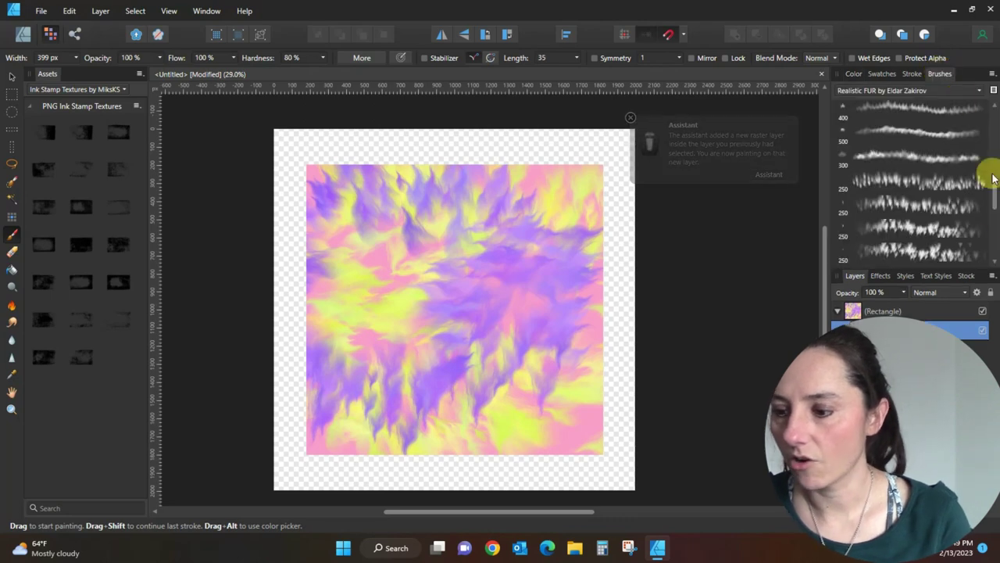
left_click_drag(995, 203, 994, 227)
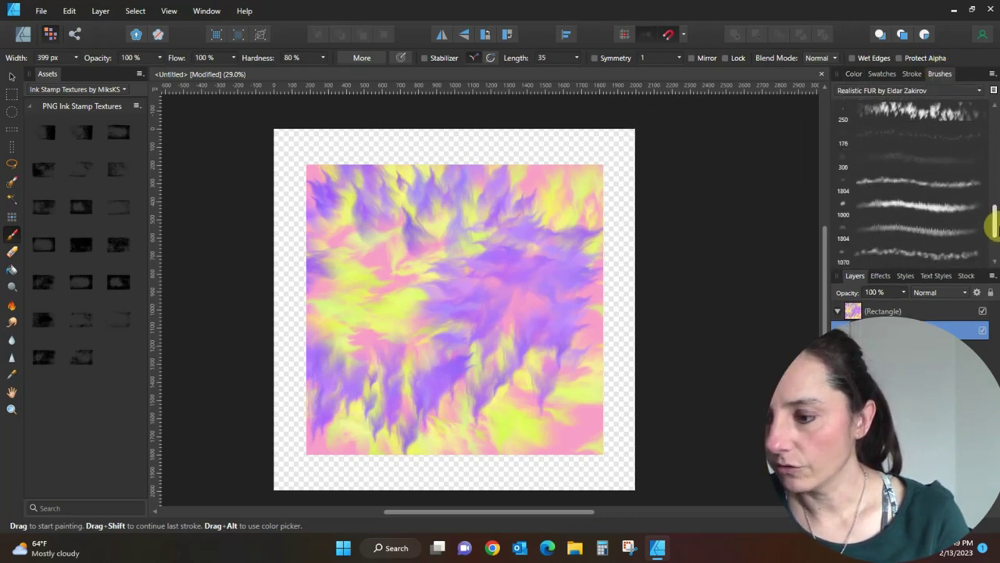
left_click(923, 135)
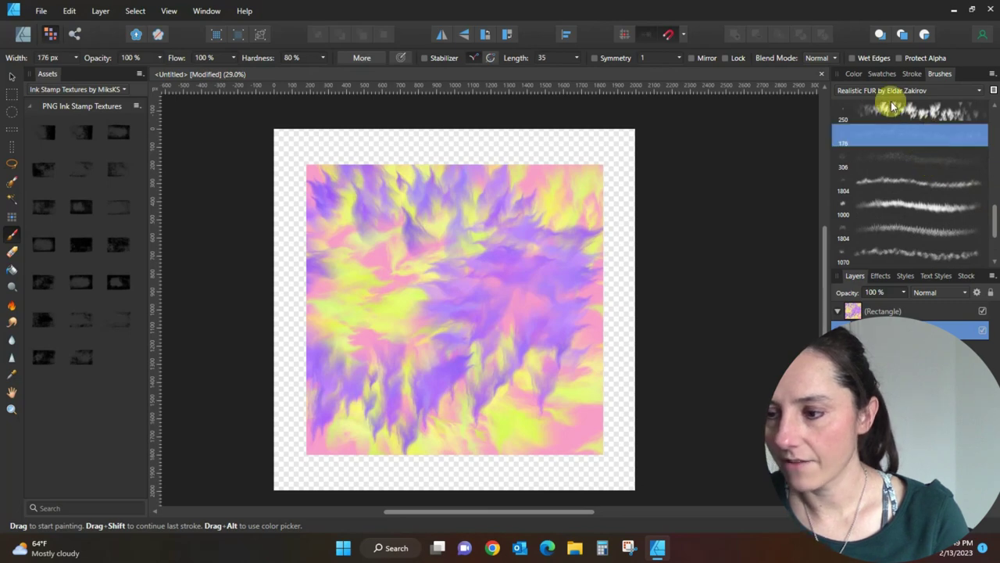
left_click(852, 73)
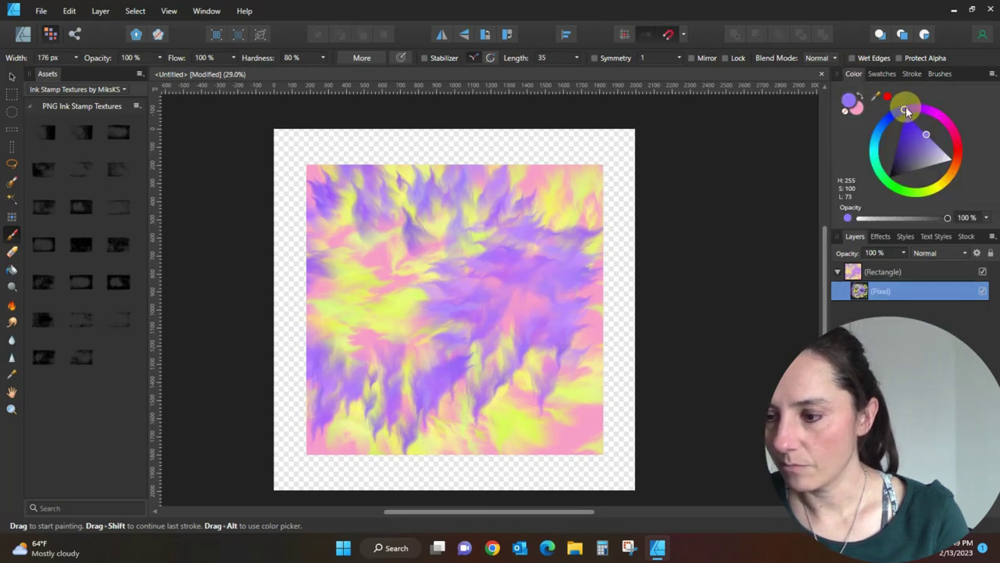
left_click_drag(905, 108, 916, 210)
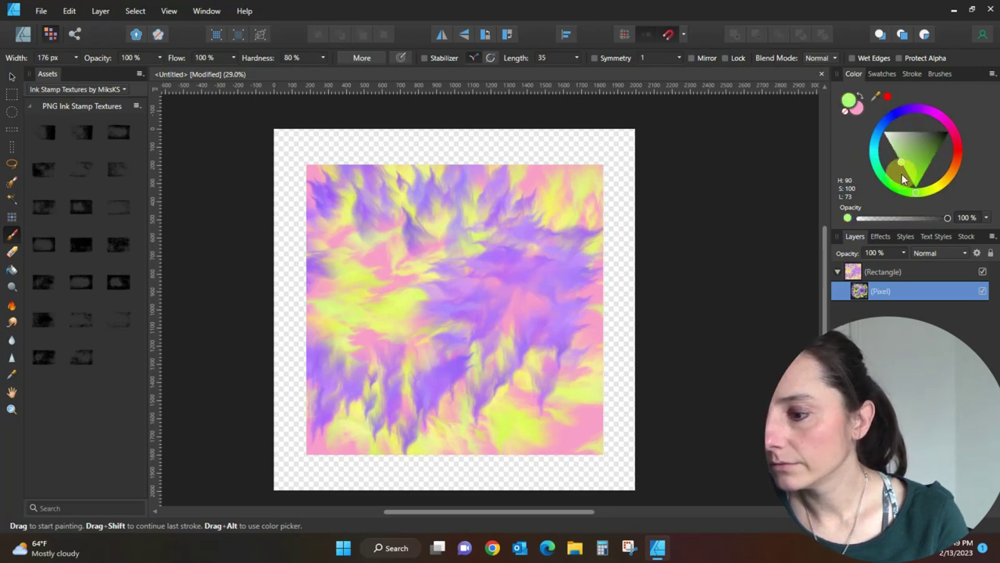
left_click_drag(907, 168, 915, 164)
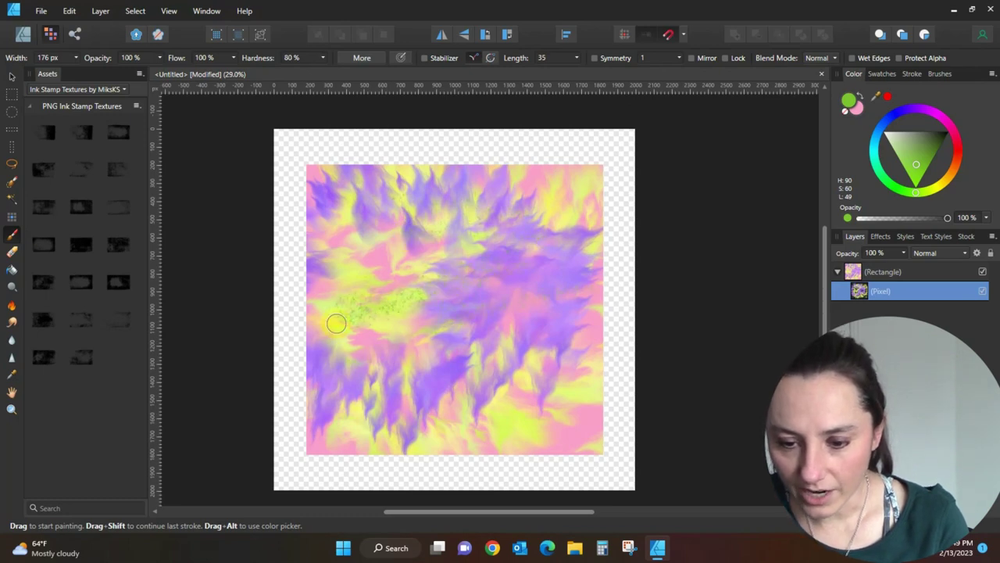
mouse_move(348, 313)
left_mouse_down()
mouse_move(299, 302)
mouse_move(308, 289)
mouse_move(235, 321)
mouse_move(398, 278)
mouse_move(332, 312)
mouse_move(351, 297)
left_mouse_up()
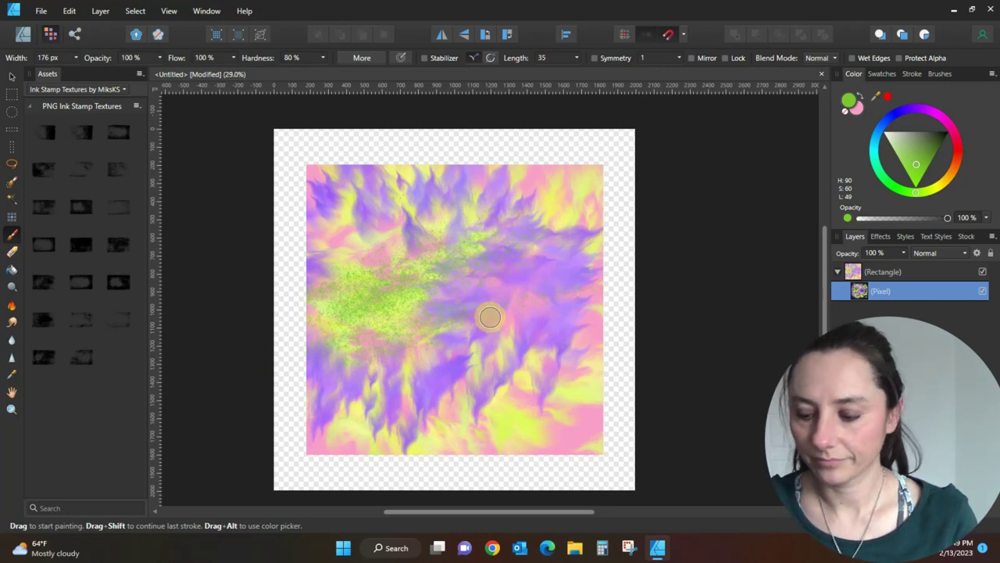
Delete the painted fur layer and the pink rectangle to empty the canvas.
key("Delete")
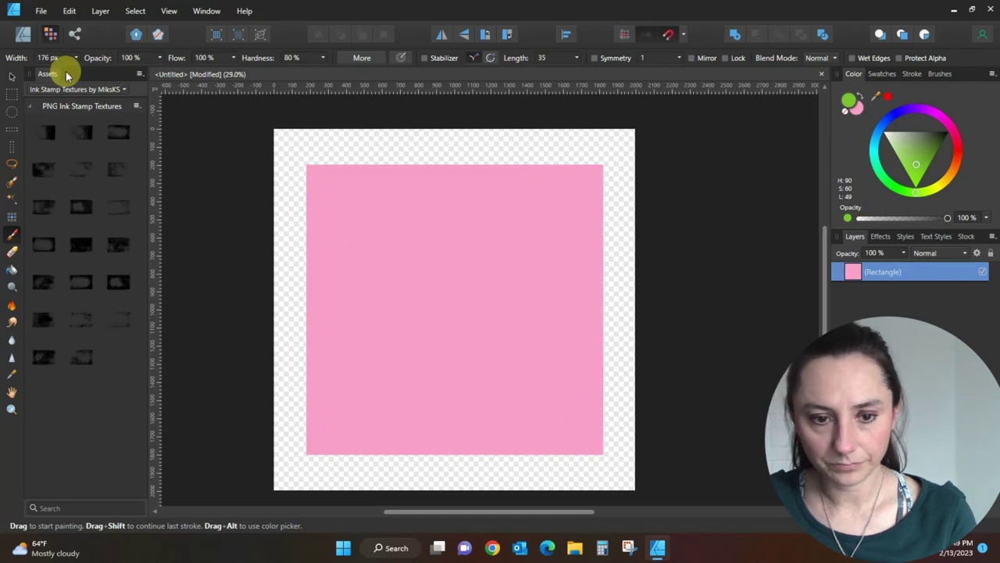
left_click(12, 76)
key("Delete")
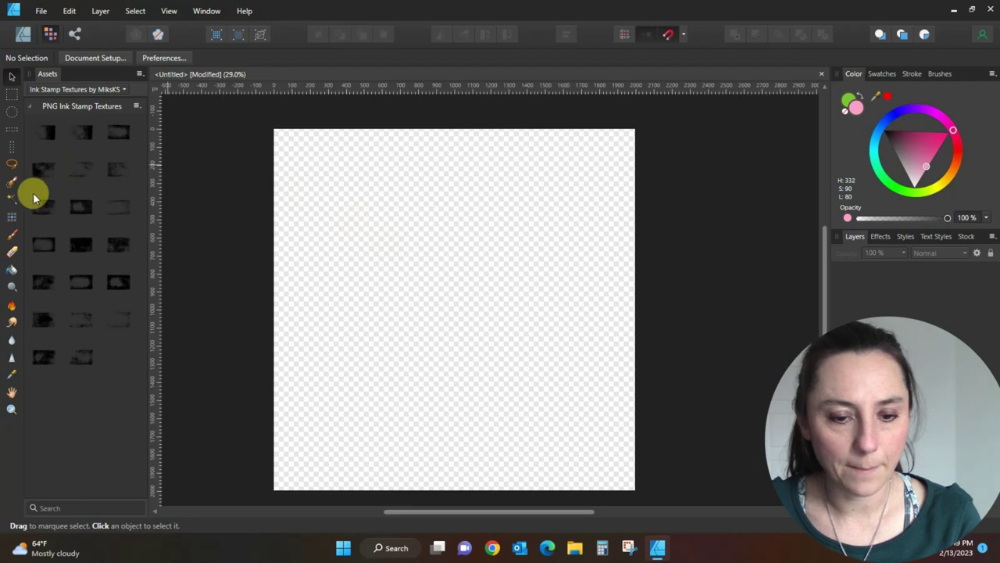
Switch to the Designer Persona and place the image "busyraisingballers basketball" from the Sports folder across most of the canvas.
left_click(22, 34)
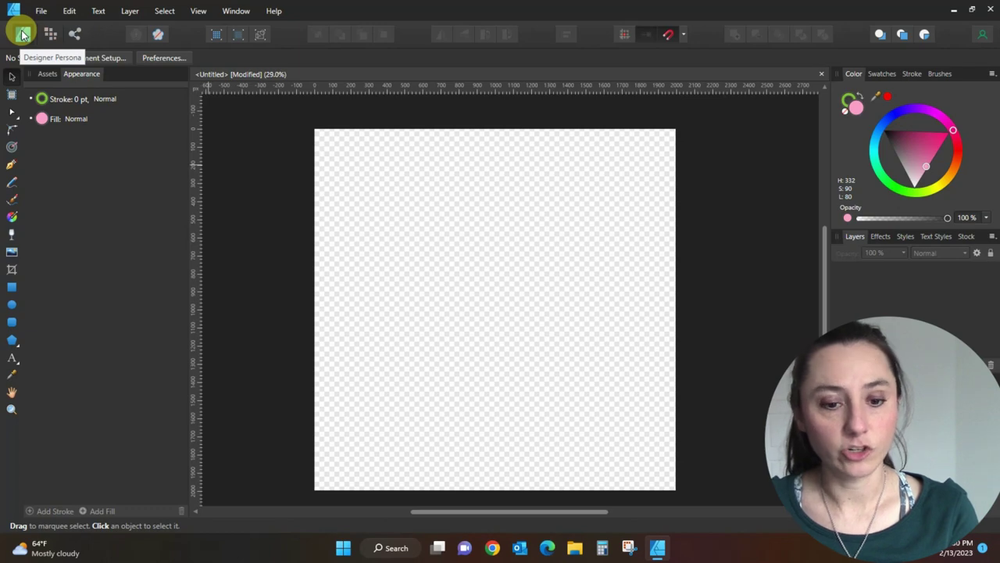
left_click(13, 251)
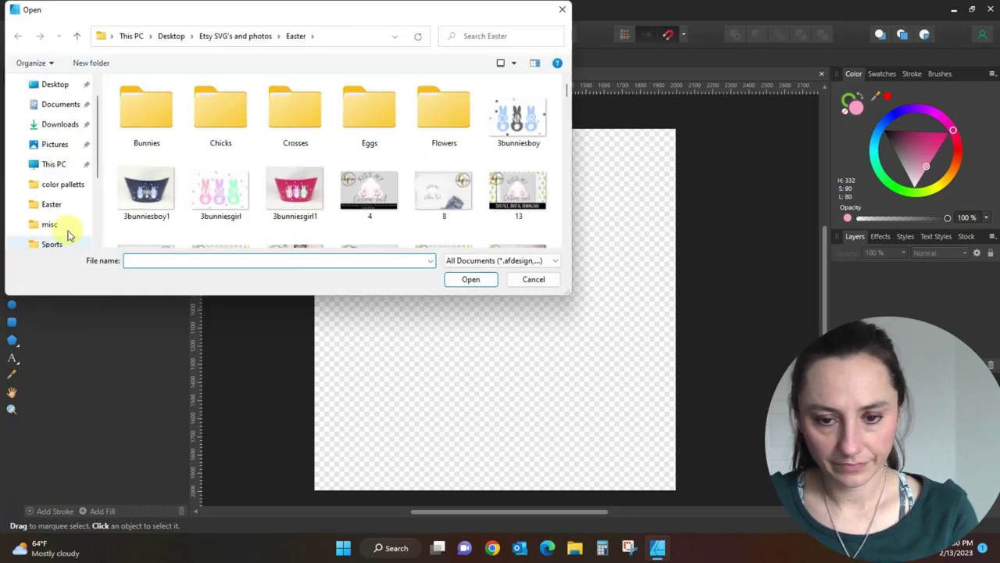
left_click(61, 243)
left_click(295, 185)
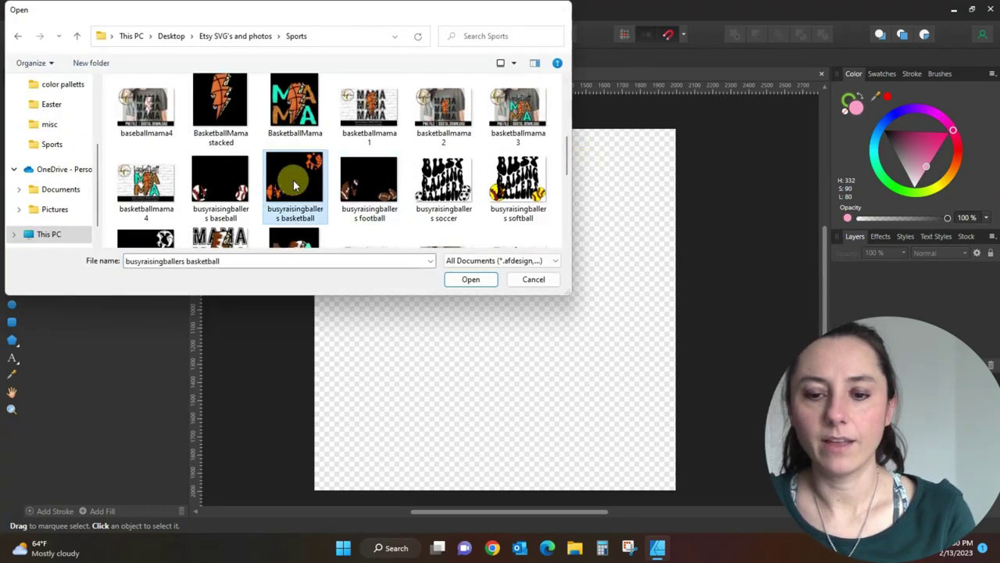
double_click(293, 185)
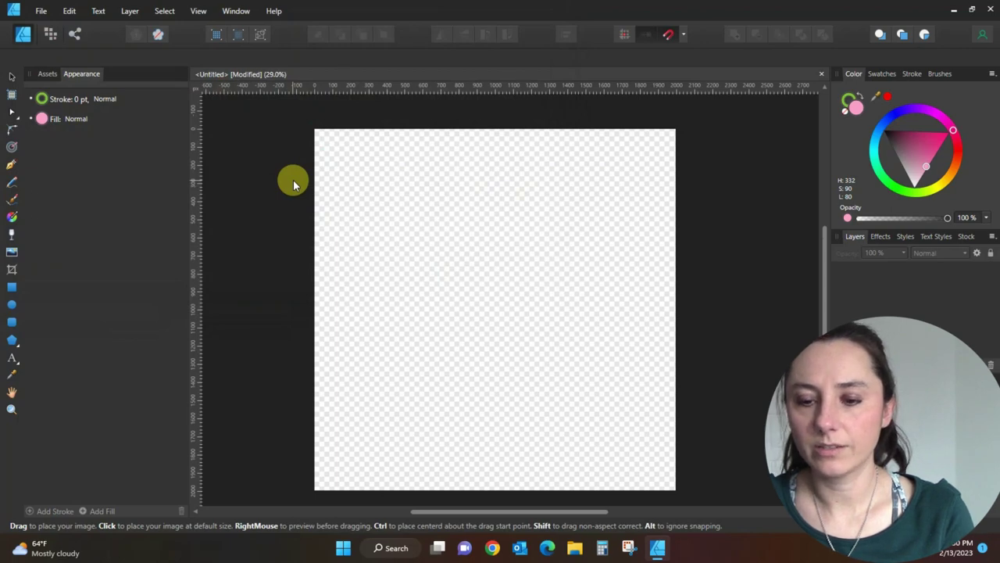
left_click_drag(347, 150, 633, 415)
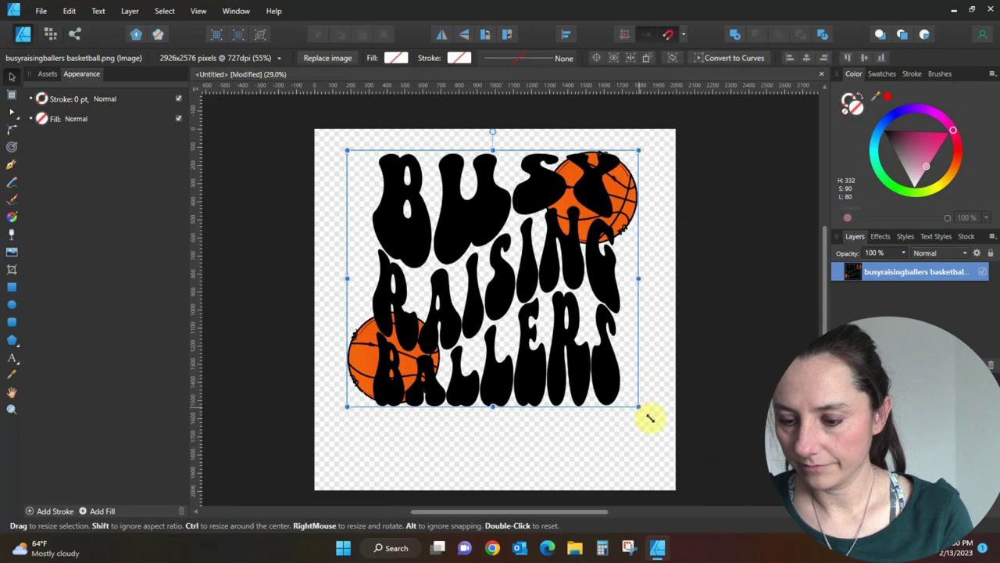
Enlarge the placed image to about 128% and shift it so its upper basketball fills the canvas, undoing the last adjustment.
left_click_drag(639, 405, 864, 558)
left_click_drag(632, 264, 312, 283)
left_click_drag(573, 164, 710, 106)
key("ctrl+z")
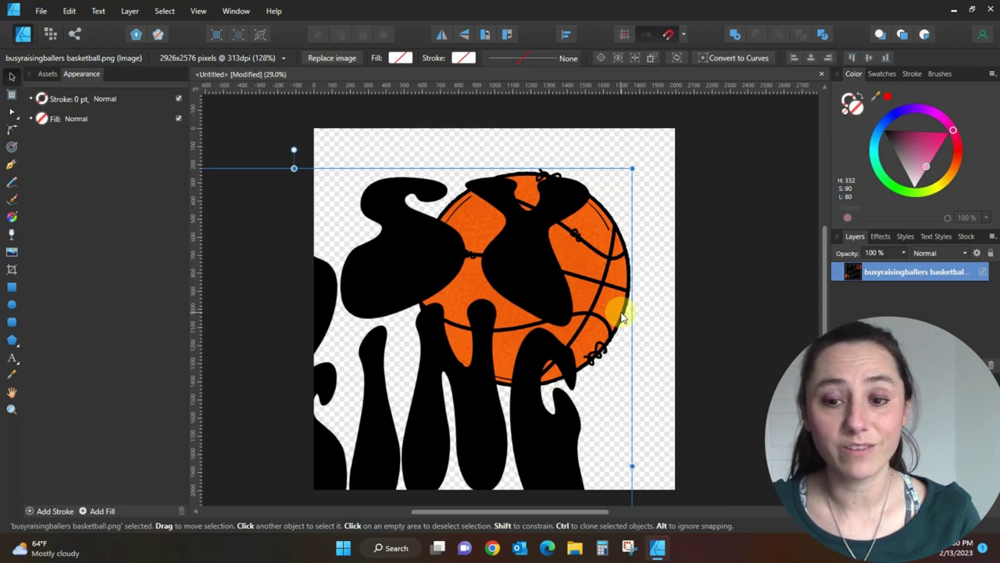
Delete the placed basketball image to empty the canvas, keeping the Designer Persona active.
key("Delete")
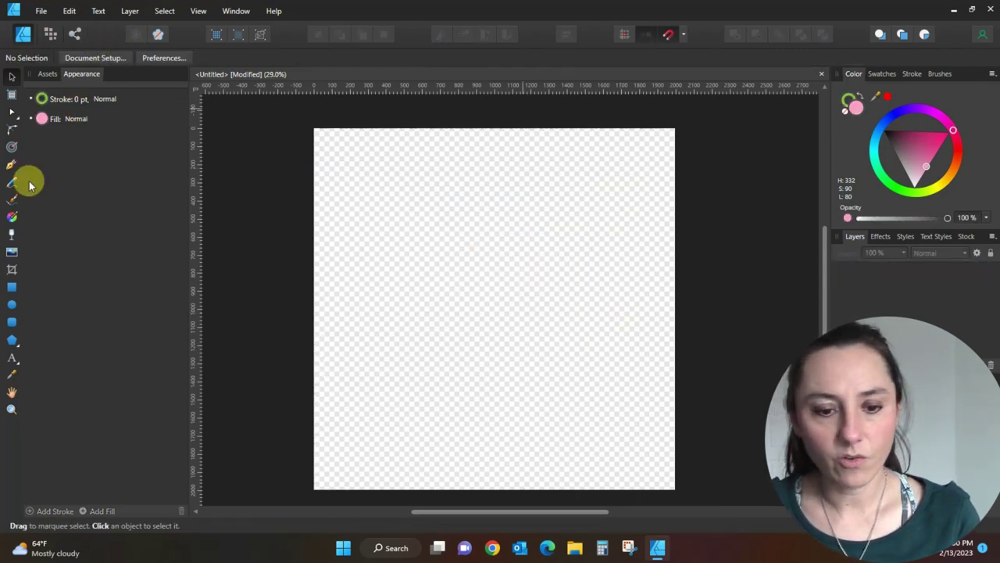
left_click(48, 34)
left_click(23, 34)
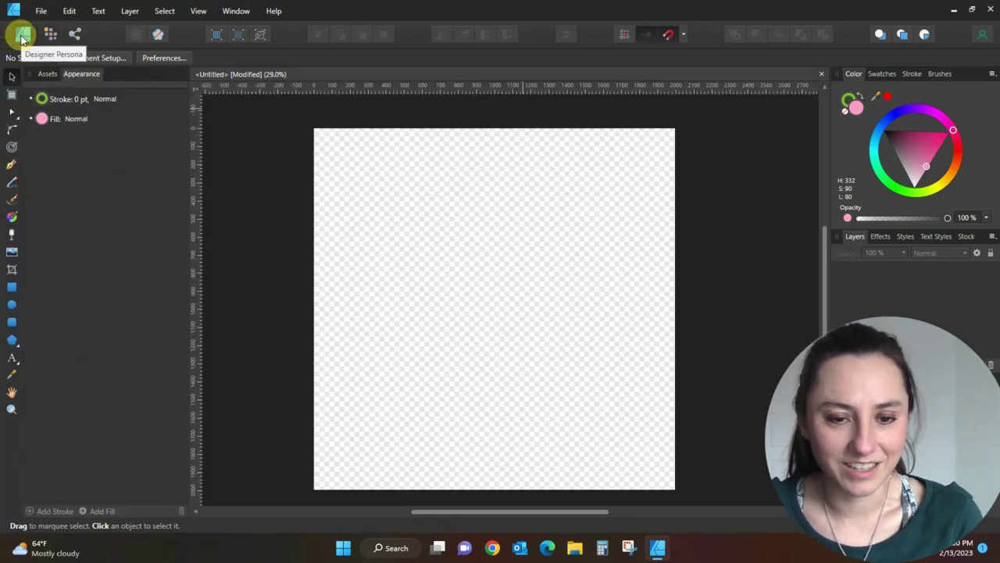
Draw a large ellipse in the middle of the canvas and fill it with orange H 25, S 100, L 50.
left_click(12, 304)
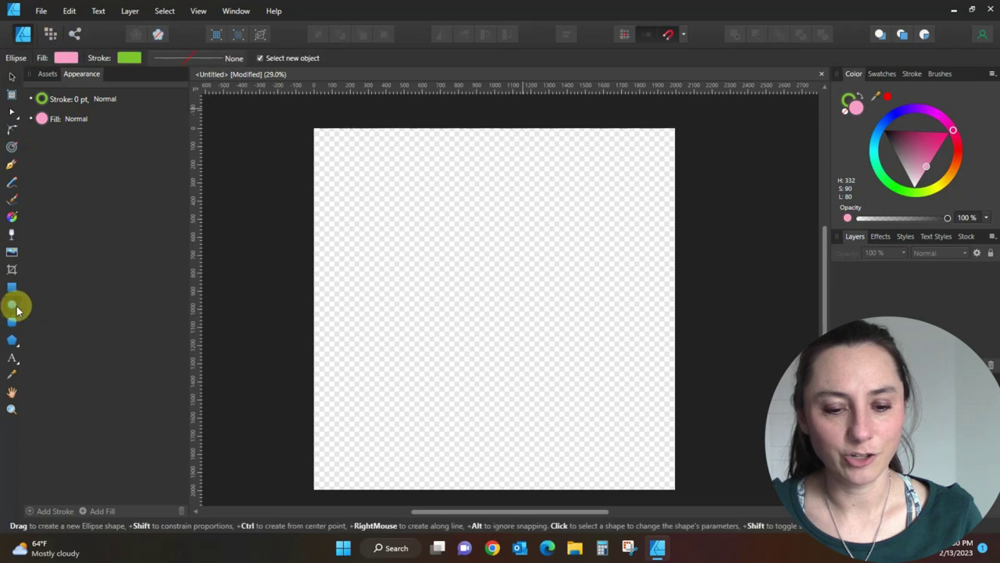
left_click_drag(411, 215, 618, 407)
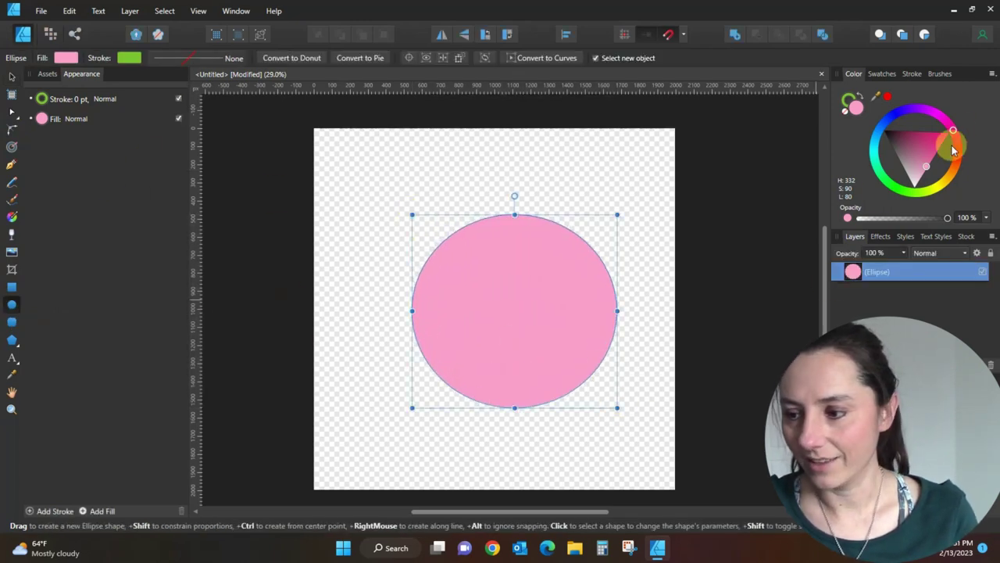
left_click_drag(958, 126, 951, 176)
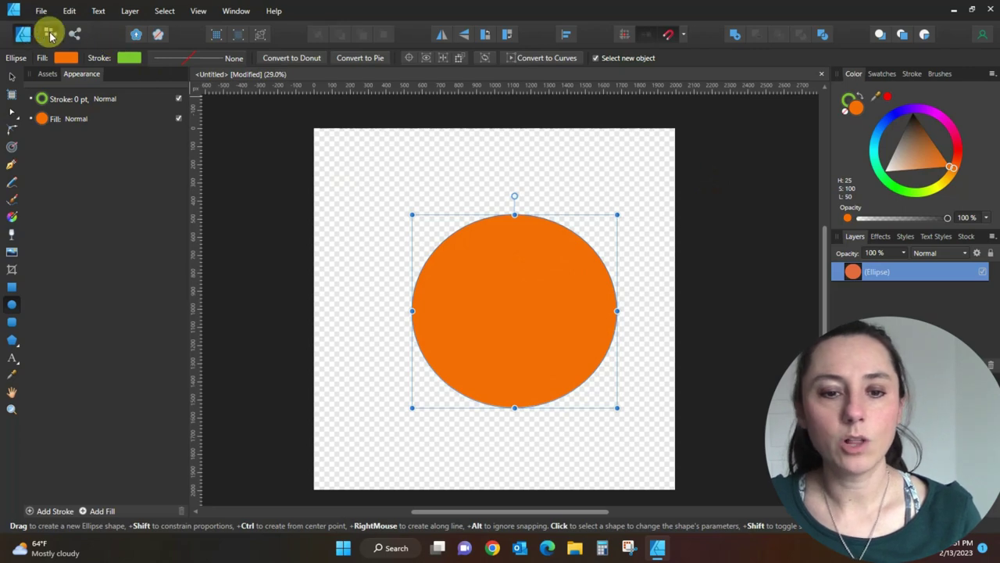
Switch to the Pixel Persona and select the 1011 px brush from the Texture brush category.
left_click(49, 34)
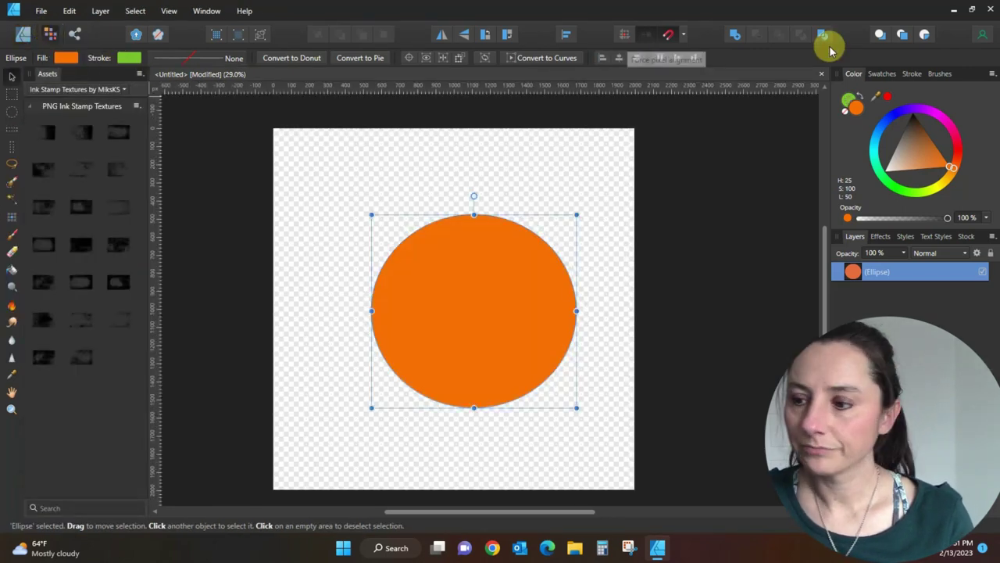
left_click(942, 76)
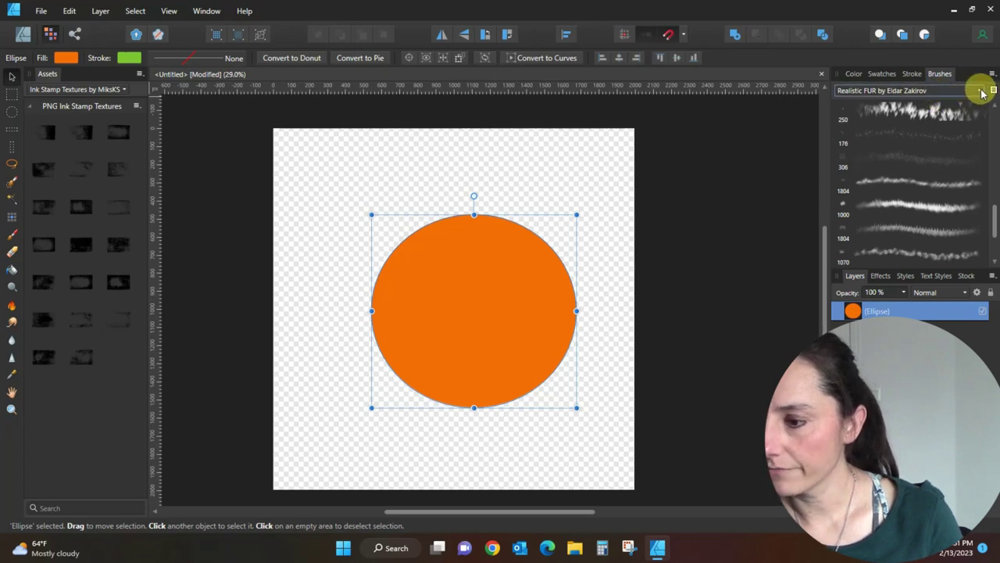
left_click(983, 91)
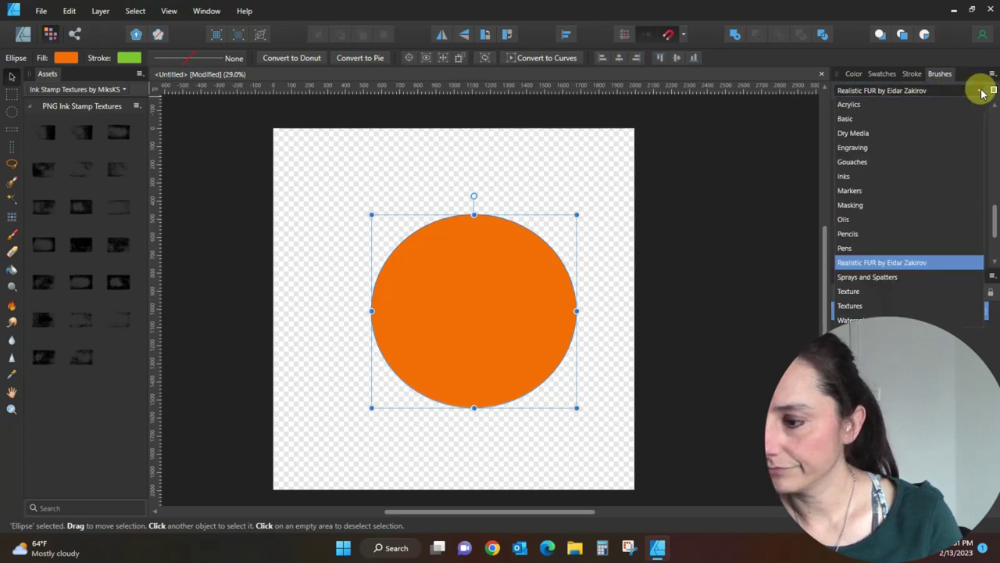
left_click(859, 292)
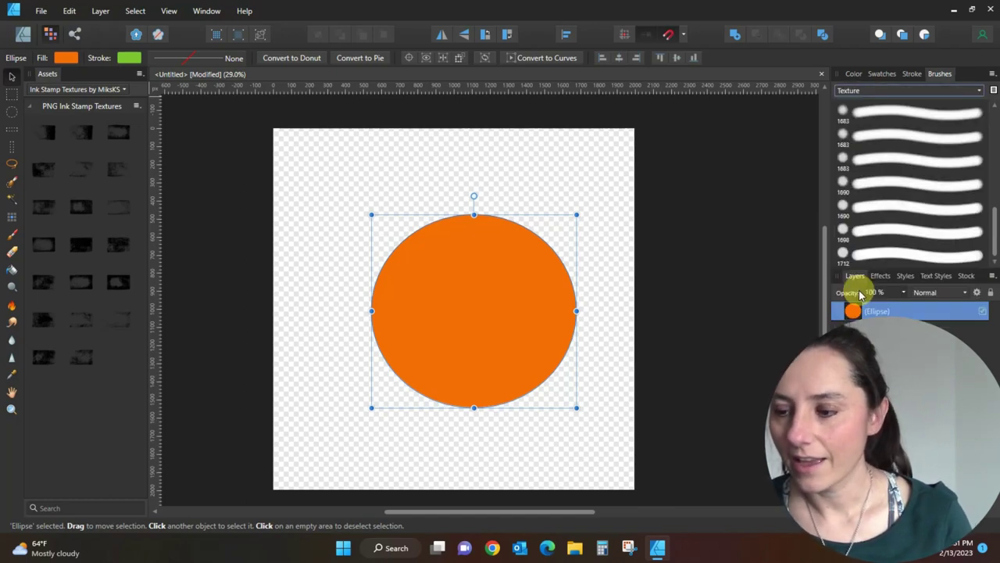
left_click(910, 90)
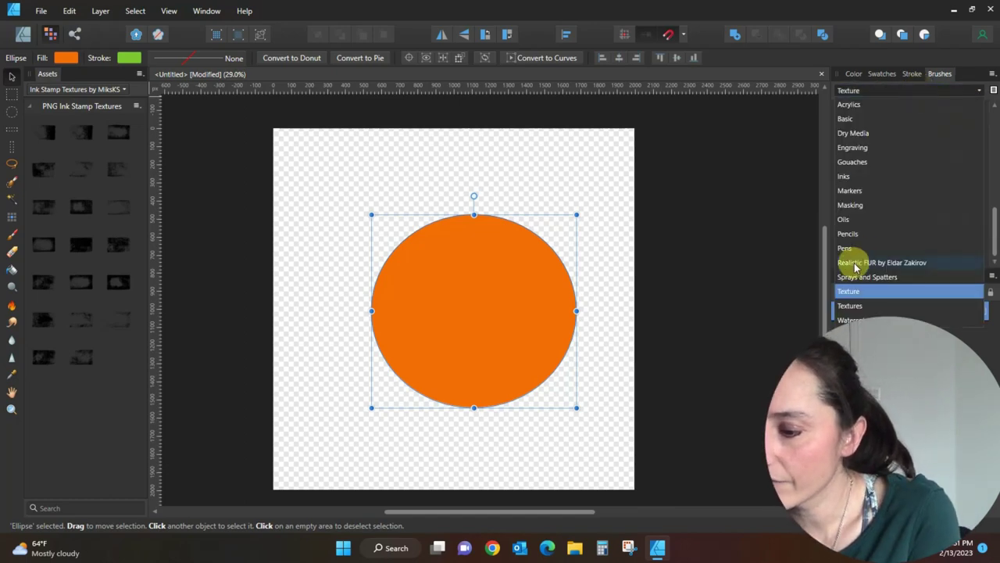
left_click(850, 305)
scroll(911, 191, "down", 2)
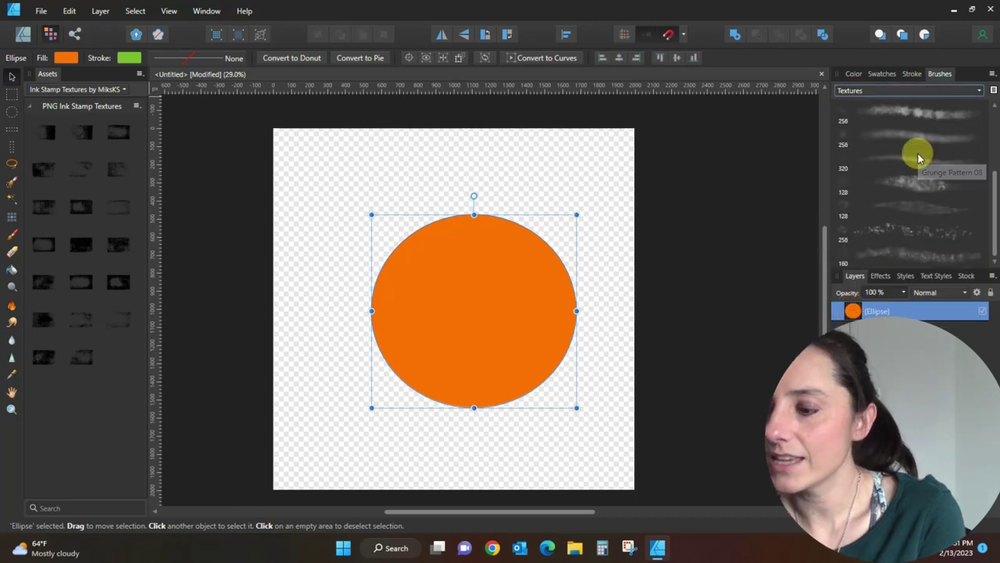
left_click_drag(990, 207, 992, 111)
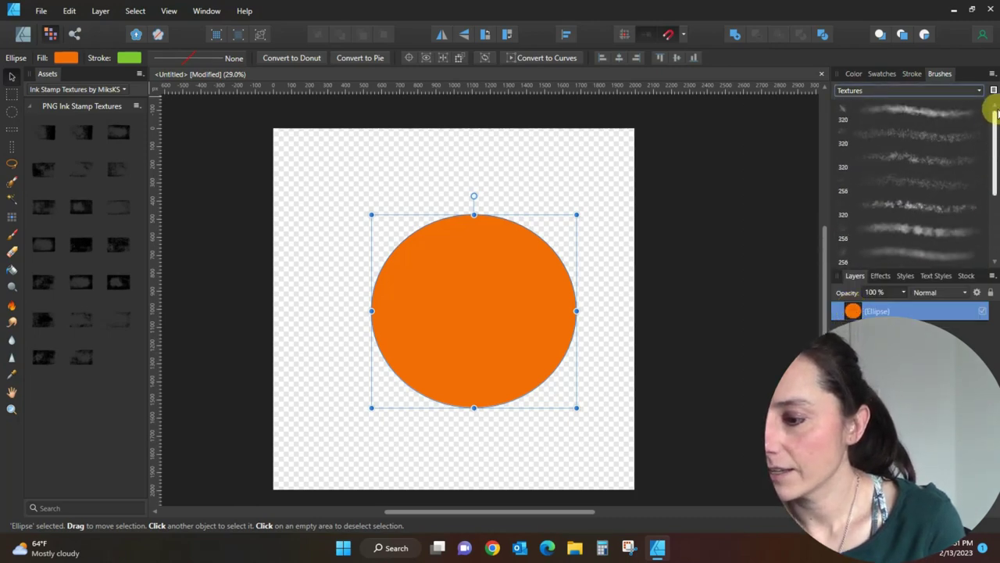
scroll(993, 117, "up", 3)
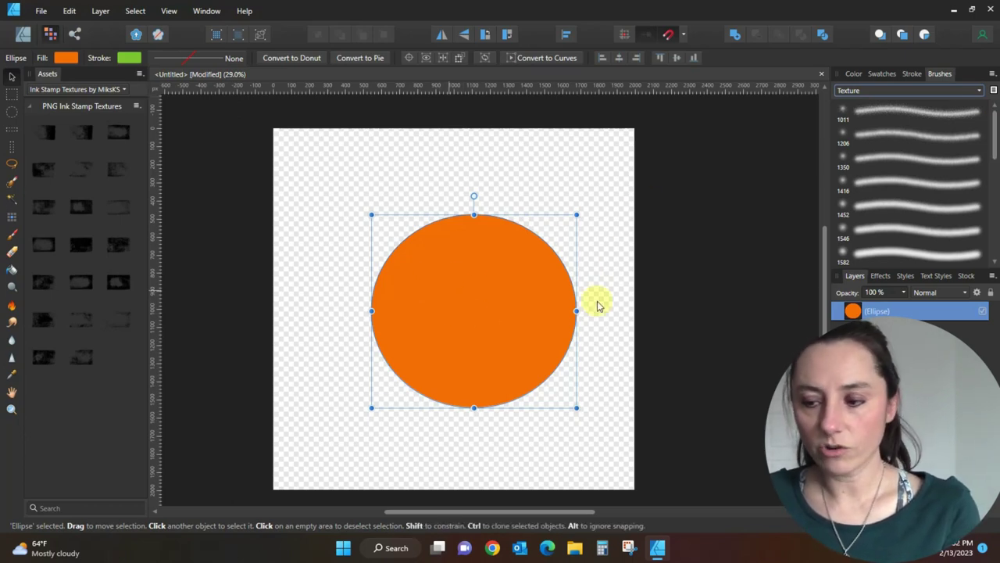
left_click(930, 115)
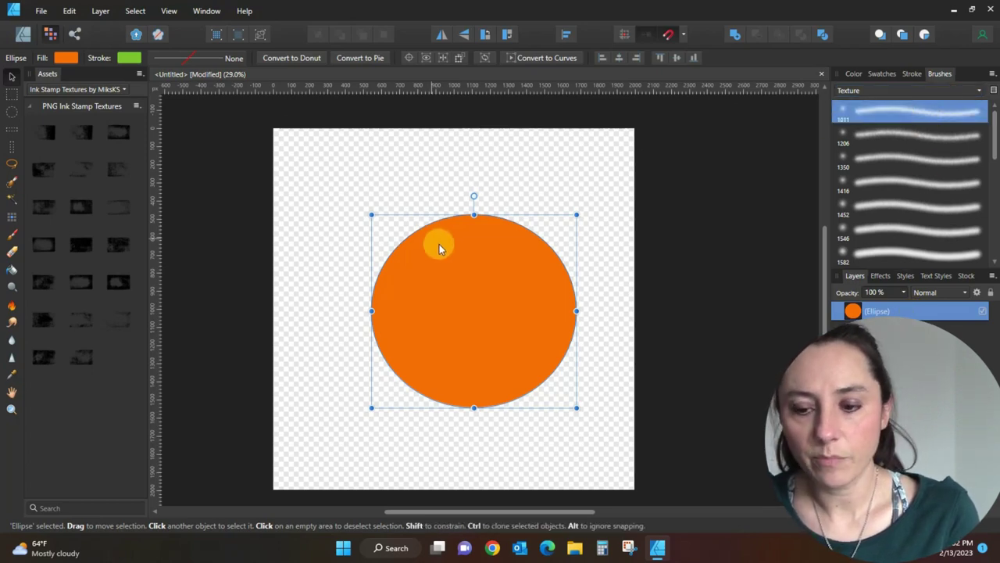
Sample the large ellipse's orange with the colour picker and make the stroke colour active.
left_click(852, 73)
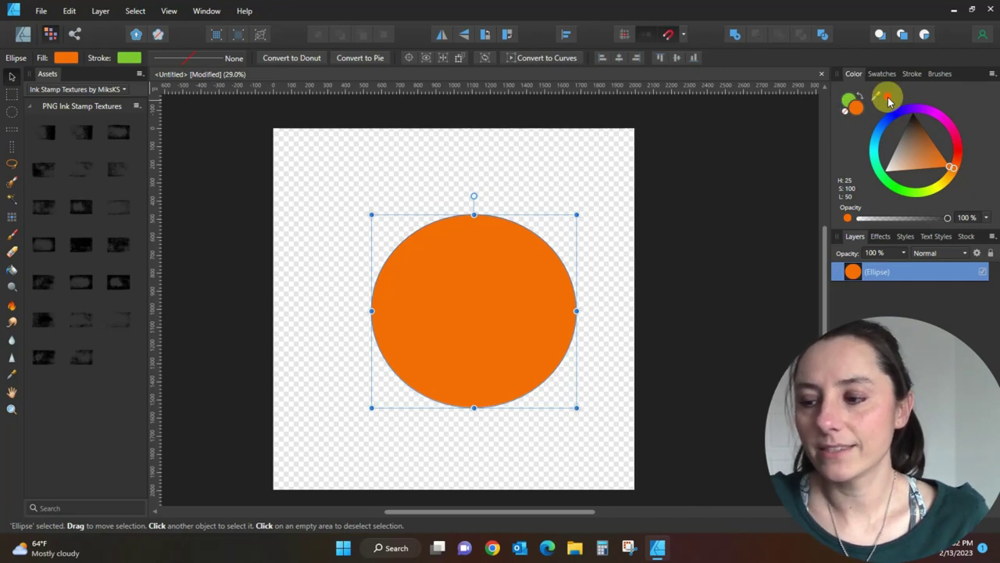
left_click_drag(888, 100, 472, 302)
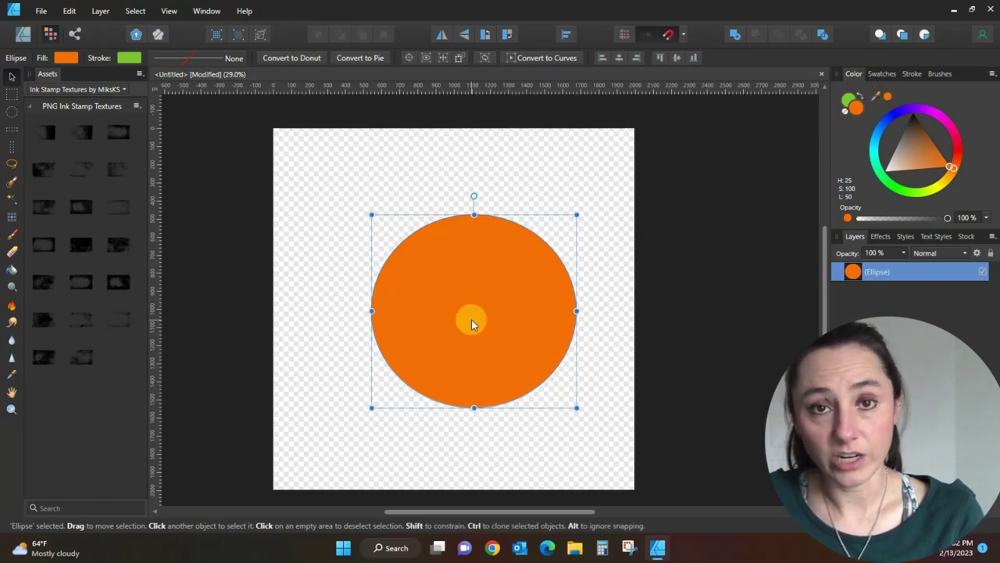
left_click(848, 98)
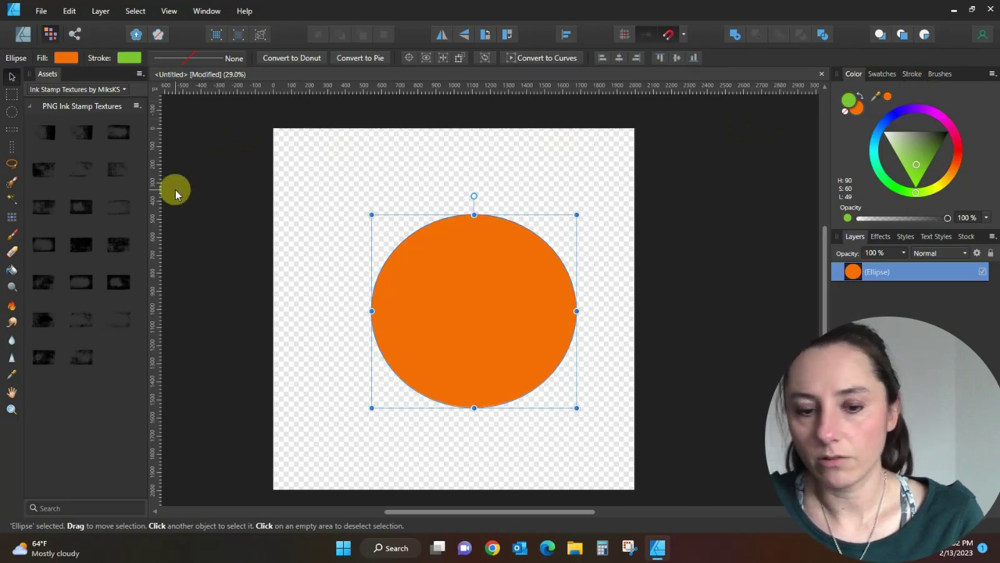
Draw a small ellipse near the canvas's upper-left corner in the Designer Persona, and fill it pink H 331, S 100, L 50 in the Pixel Persona.
left_click(22, 34)
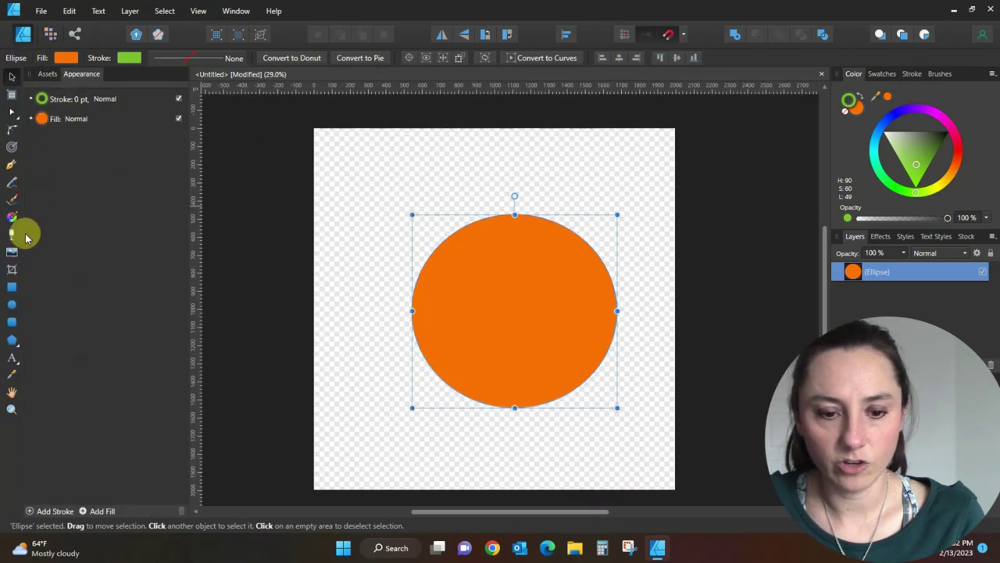
left_click(12, 304)
left_click_drag(349, 156, 412, 232)
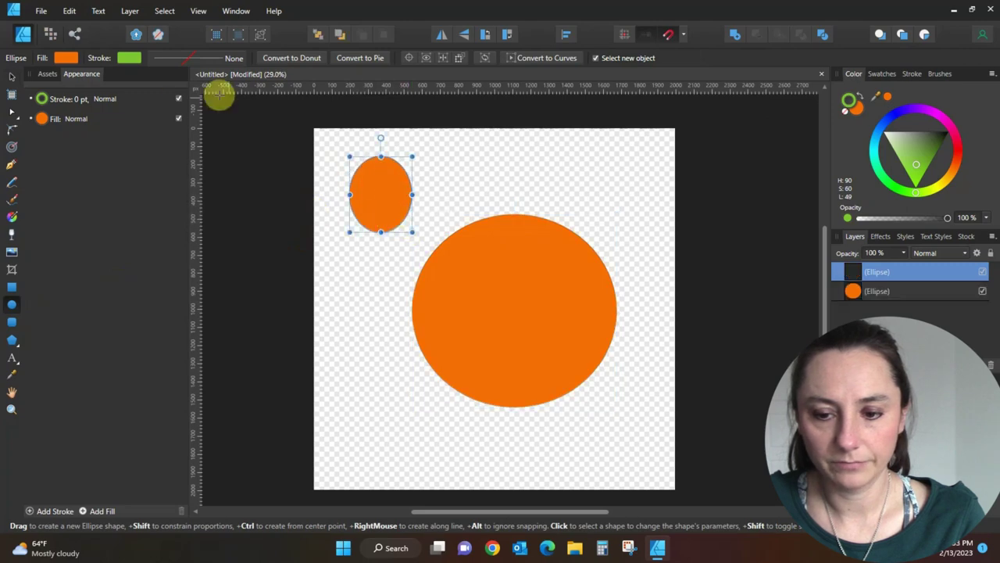
left_click(48, 35)
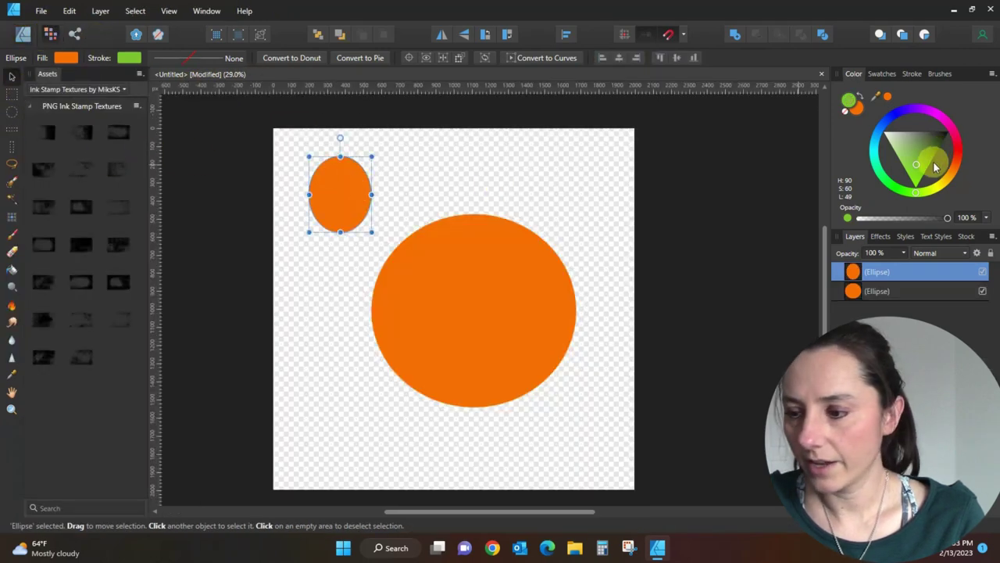
left_click(950, 131)
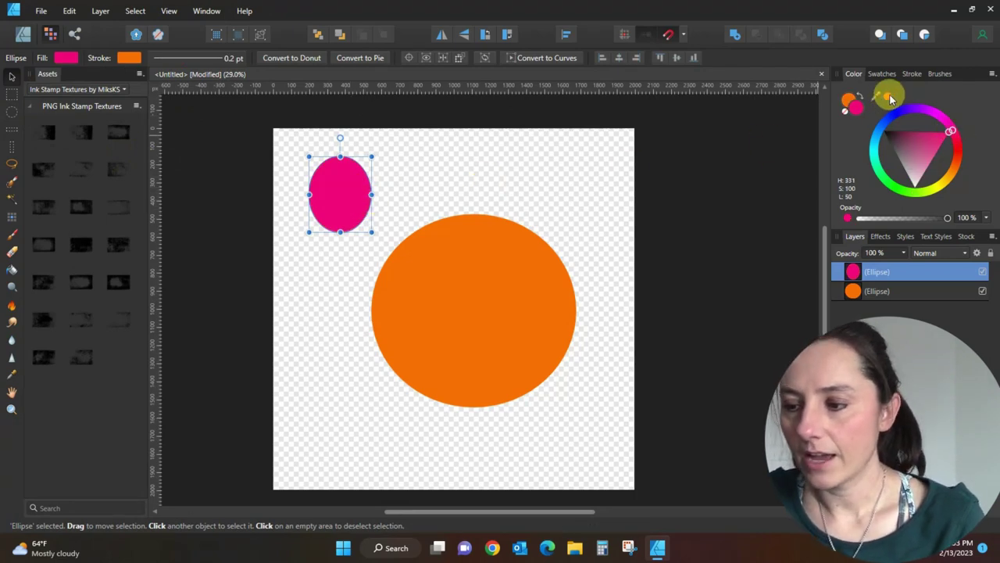
Sample the small ellipse's pink with the colour picker and apply it as the stroke colour.
left_click_drag(890, 99, 369, 194)
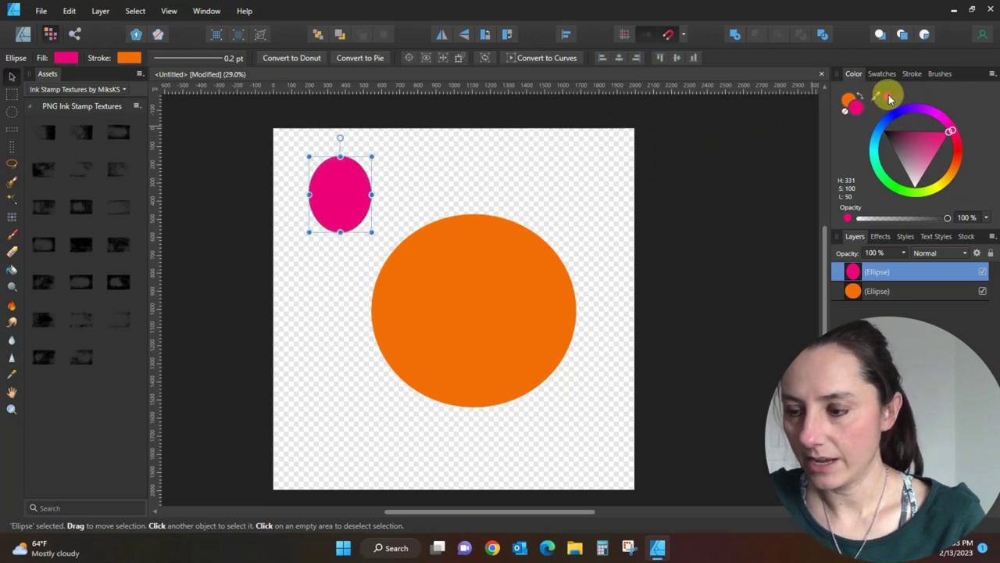
left_click(848, 98)
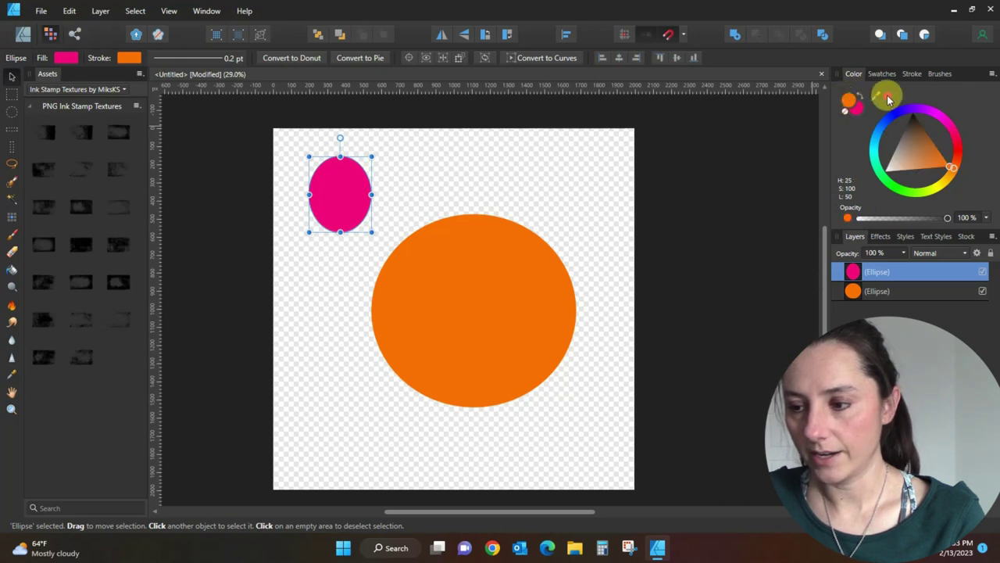
left_click(888, 96)
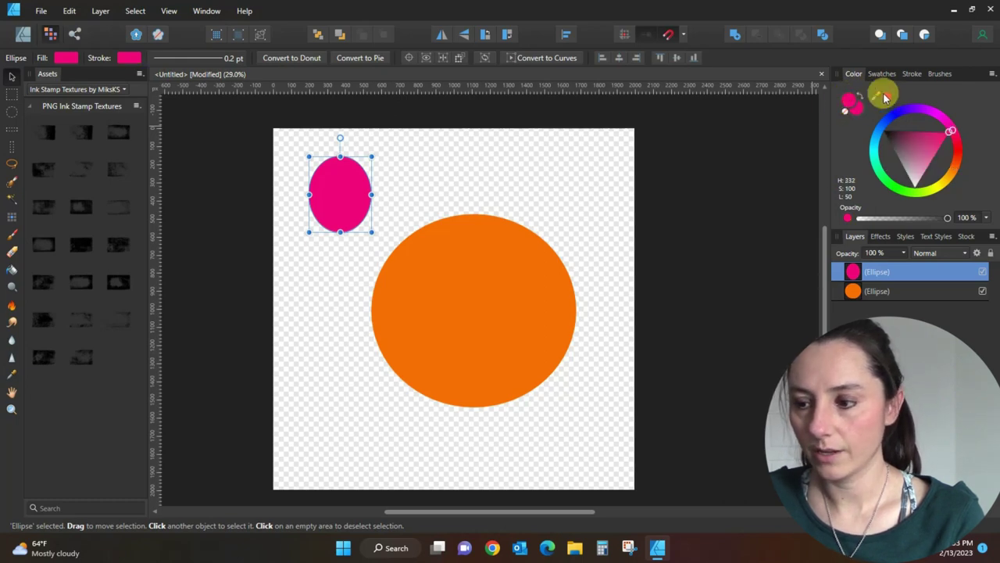
Apply the large ellipse's sampled orange to the small ellipse's stroke, and delete the small ellipse.
left_click_drag(878, 113, 477, 311)
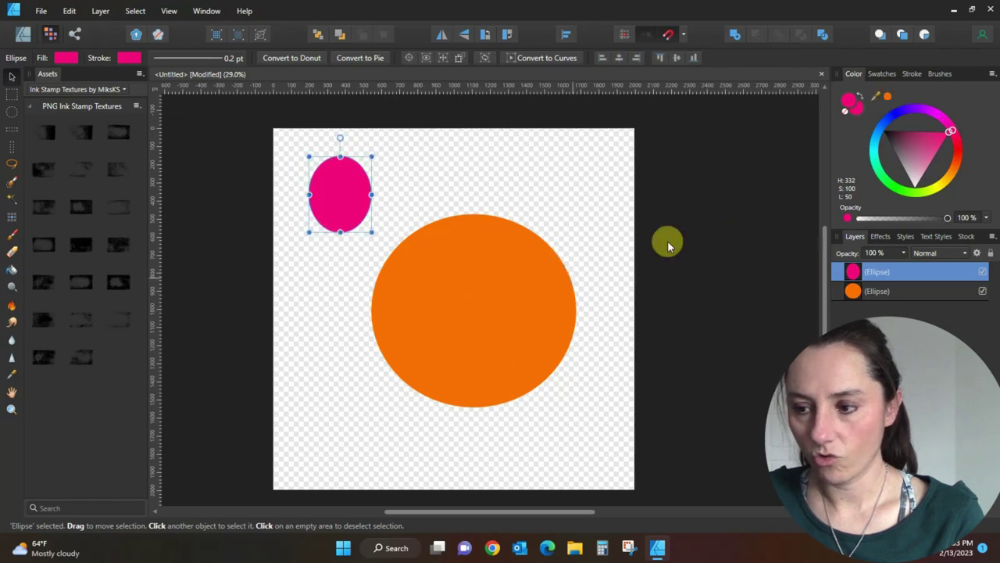
left_click(852, 104)
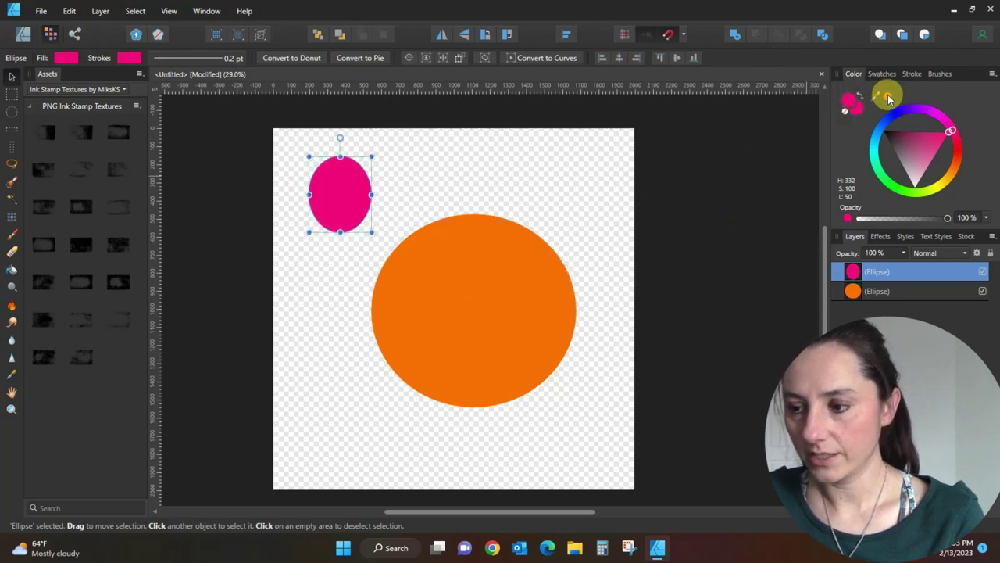
left_click(887, 96)
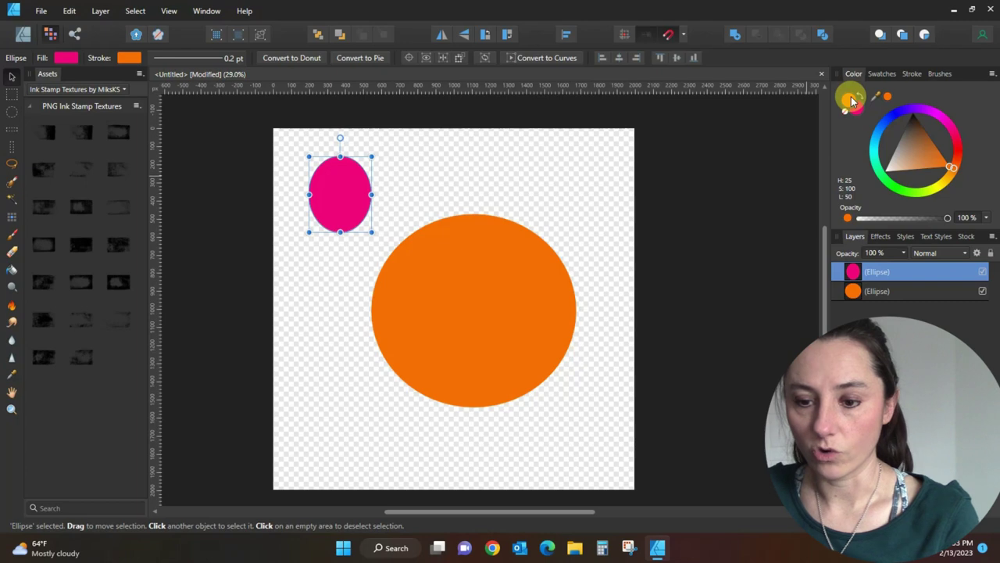
left_click(851, 98)
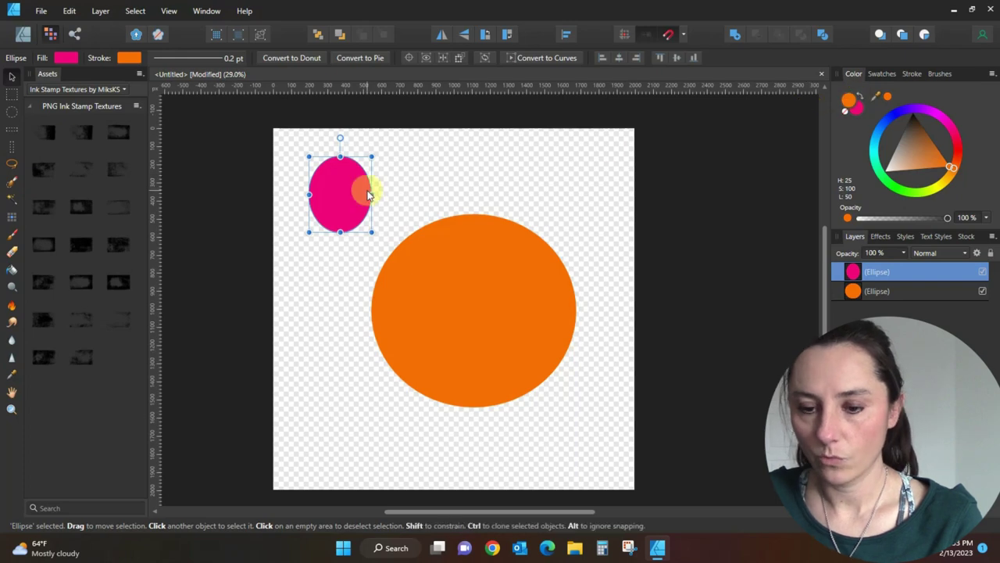
key("Delete")
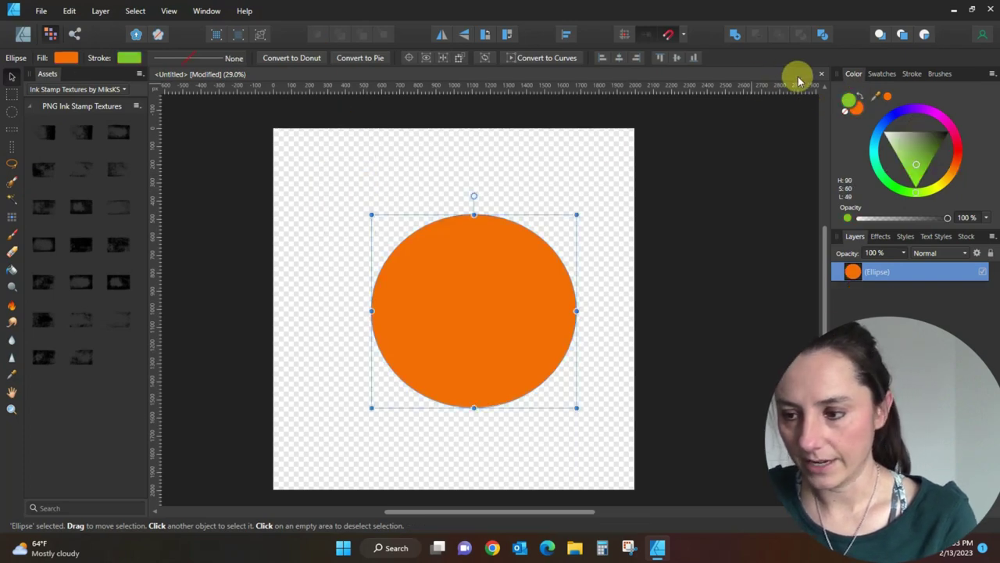
Apply the sampled orange as the large ellipse's stroke colour and darken it to H 25, S 99, L 44.
left_click(888, 98)
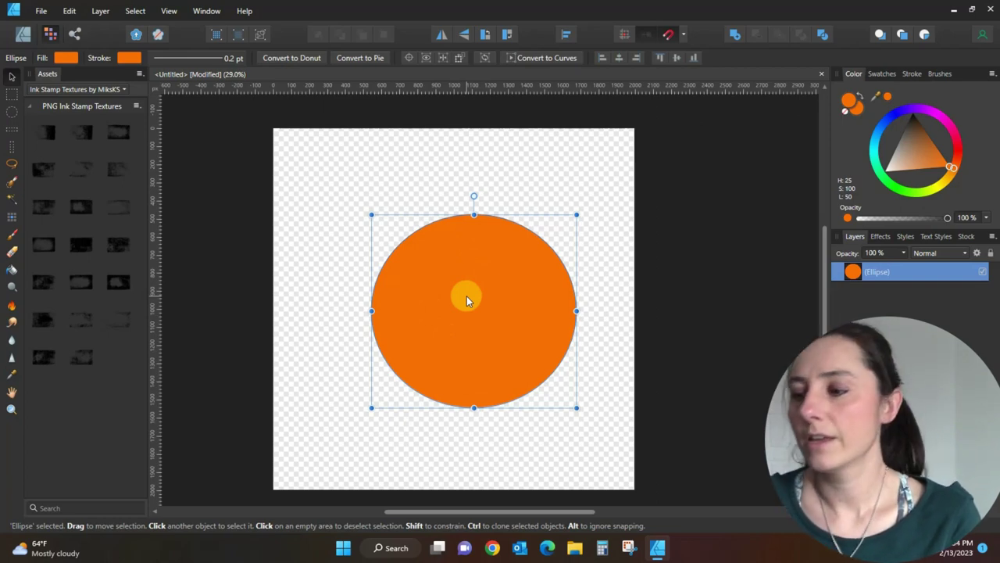
left_click(951, 170)
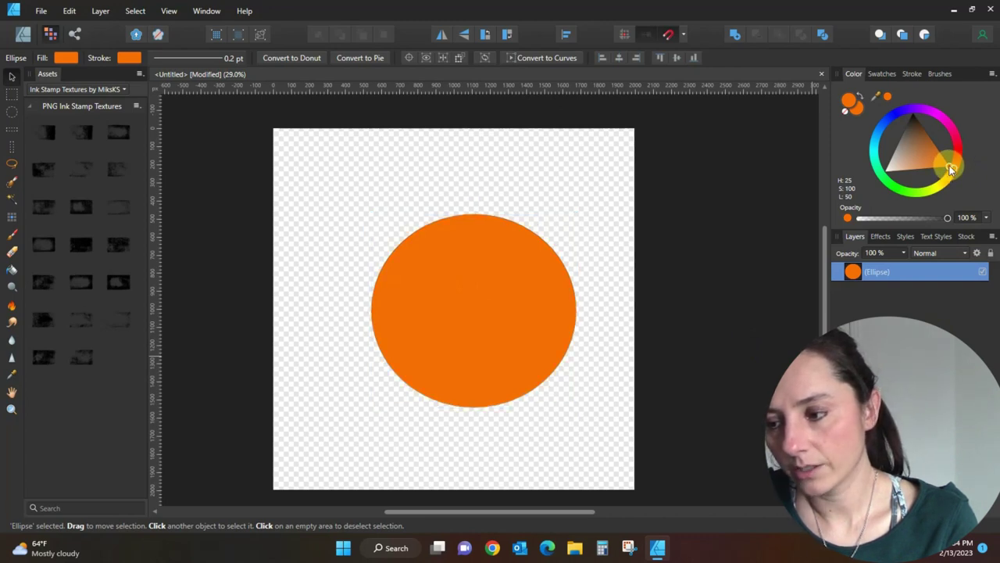
left_click(944, 160)
left_click_drag(945, 161, 946, 160)
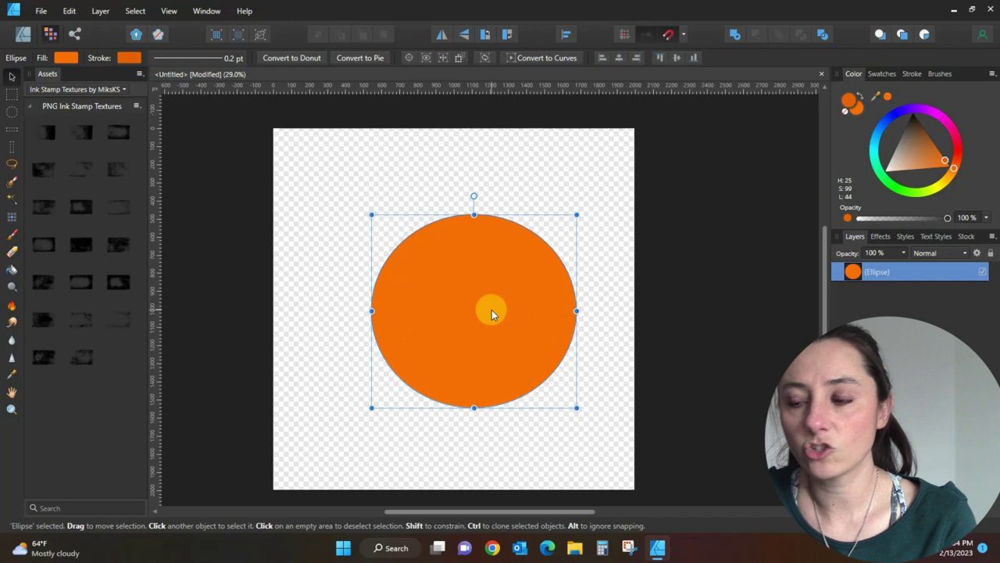
Set up the Paint Brush tool with the 1011 texture brush and a width of 391 px.
left_click(940, 73)
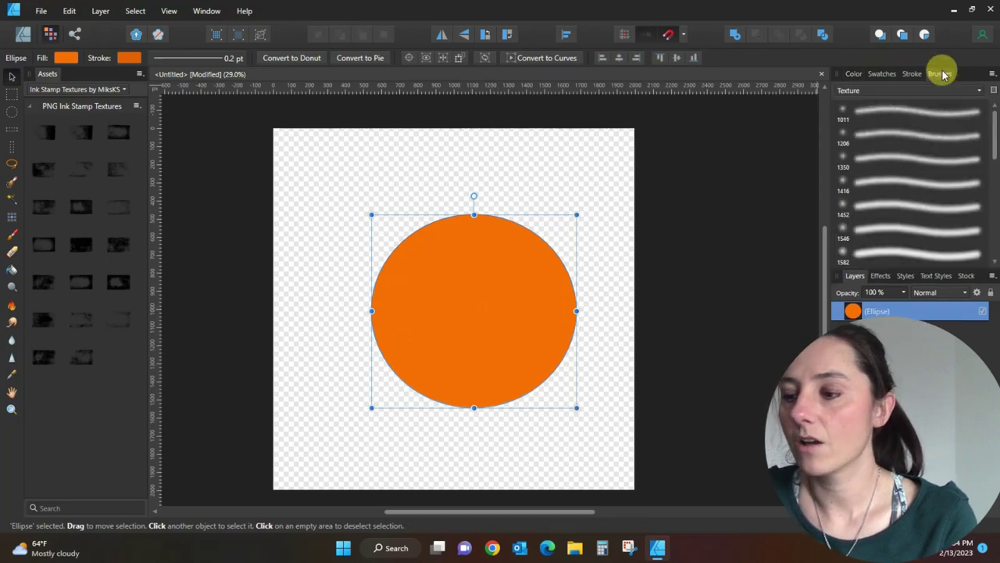
left_click(904, 114)
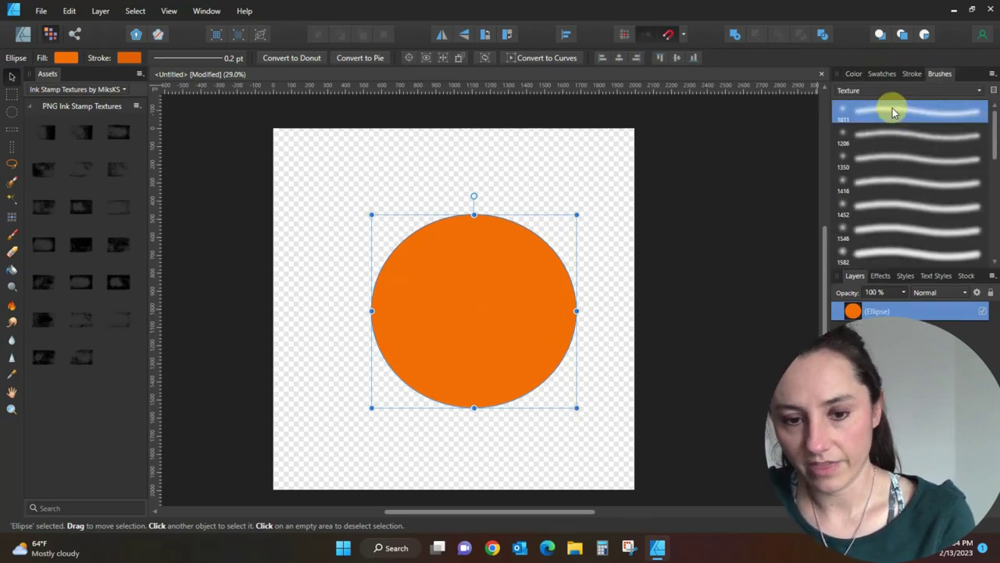
left_click(11, 236)
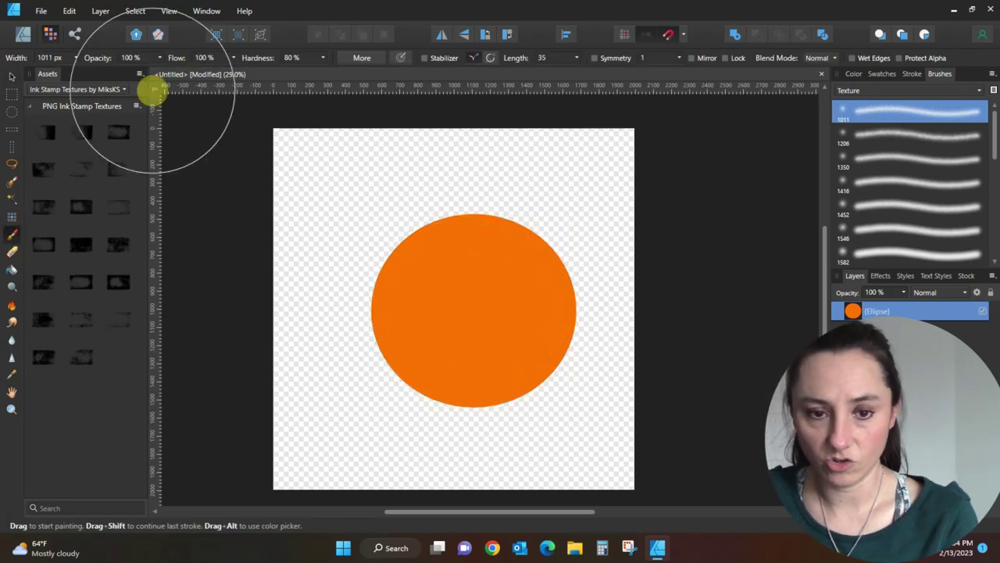
left_click(76, 58)
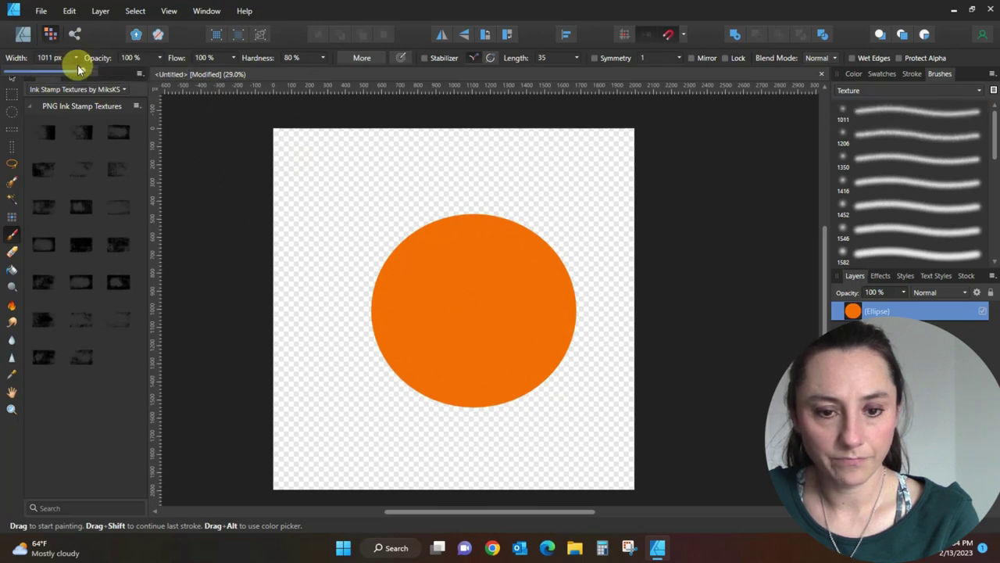
left_click(79, 71)
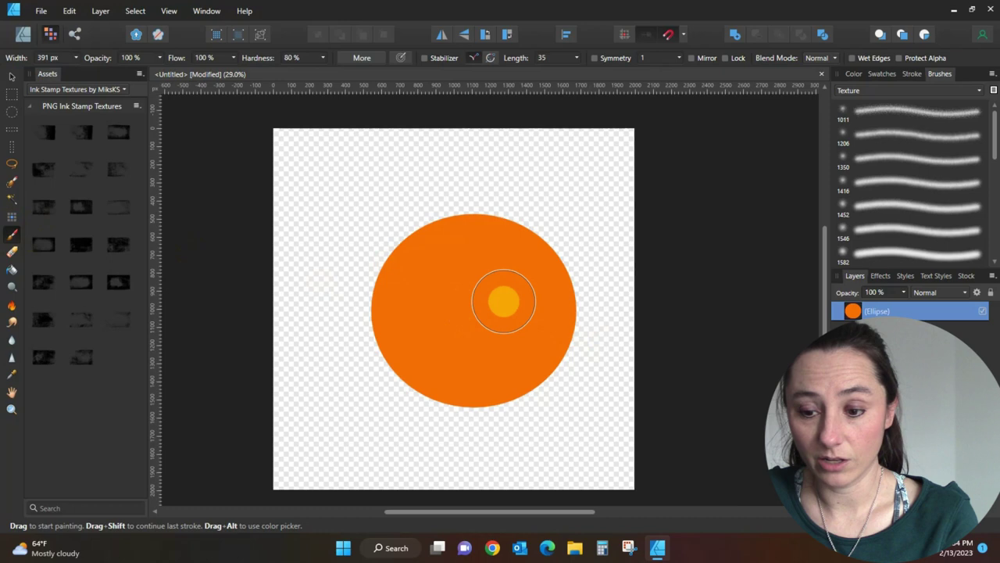
Test the texture brush across the ellipse at its current width and again at 485 px, undoing each attempt.
mouse_move(508, 299)
left_mouse_down()
mouse_move(496, 247)
mouse_move(437, 338)
mouse_move(407, 271)
left_mouse_up()
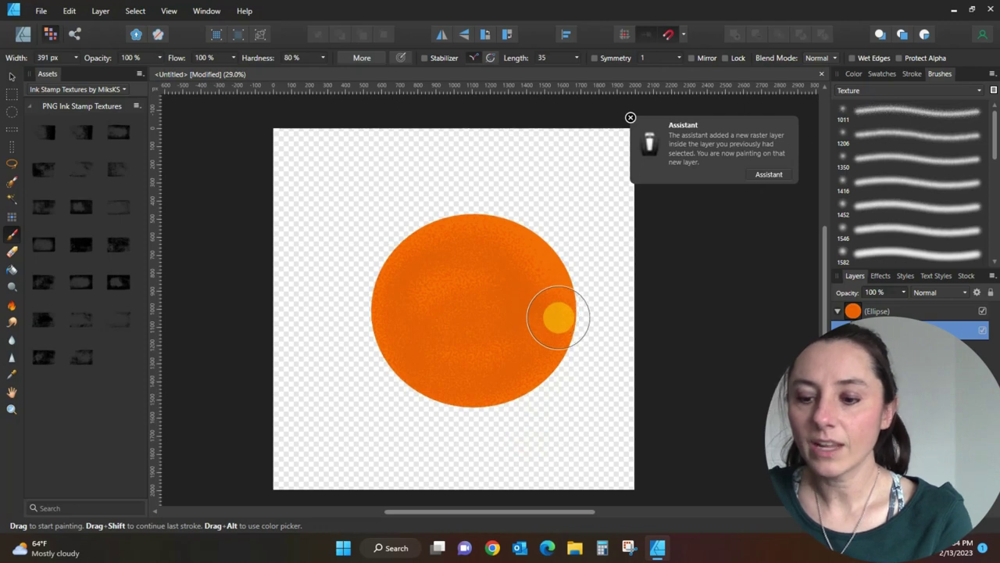
key("ctrl+z")
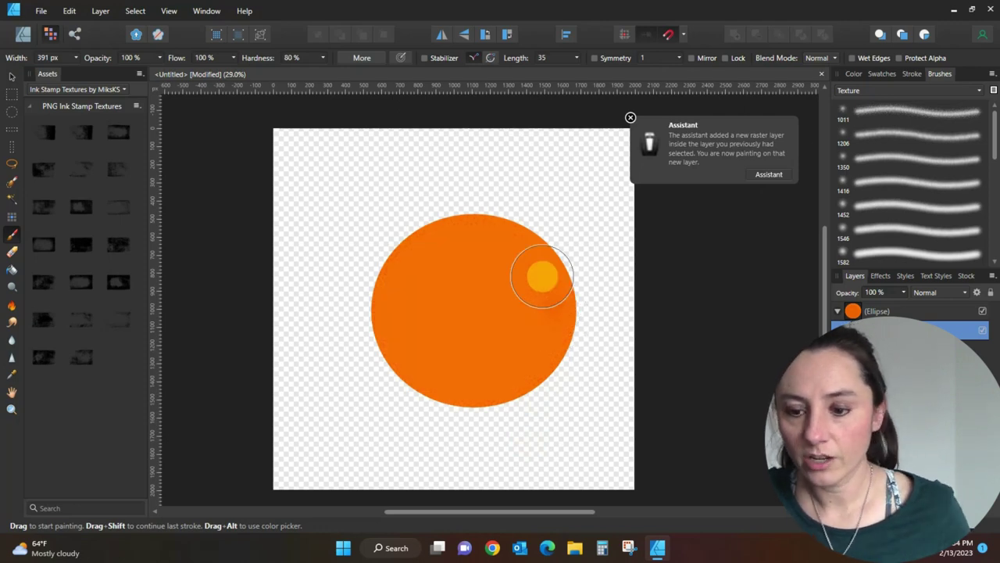
left_click(76, 57)
left_click_drag(79, 69, 84, 71)
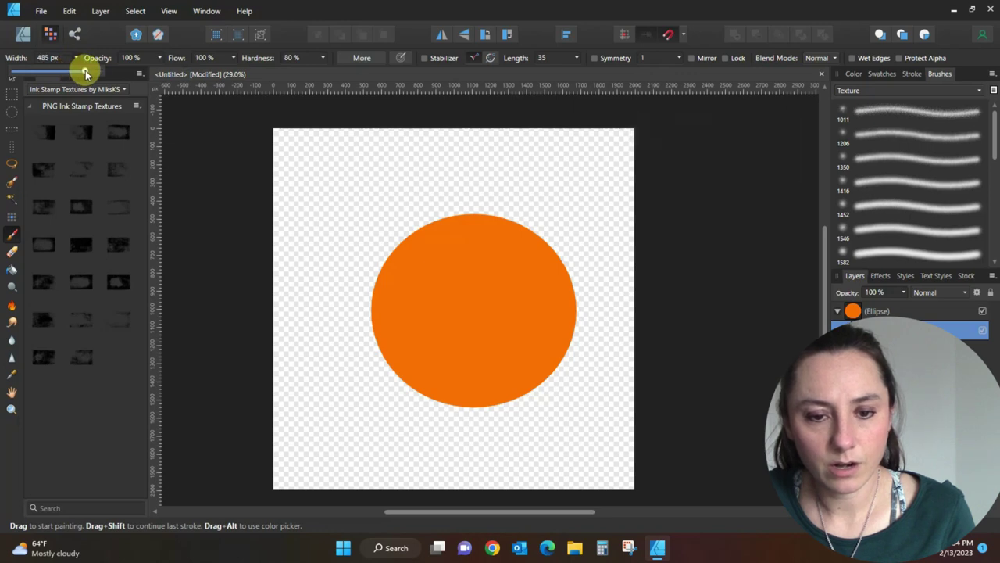
left_click(11, 230)
mouse_move(371, 272)
left_mouse_down()
mouse_move(425, 253)
mouse_move(433, 375)
mouse_move(564, 319)
mouse_move(482, 241)
mouse_move(486, 313)
mouse_move(576, 281)
left_mouse_up()
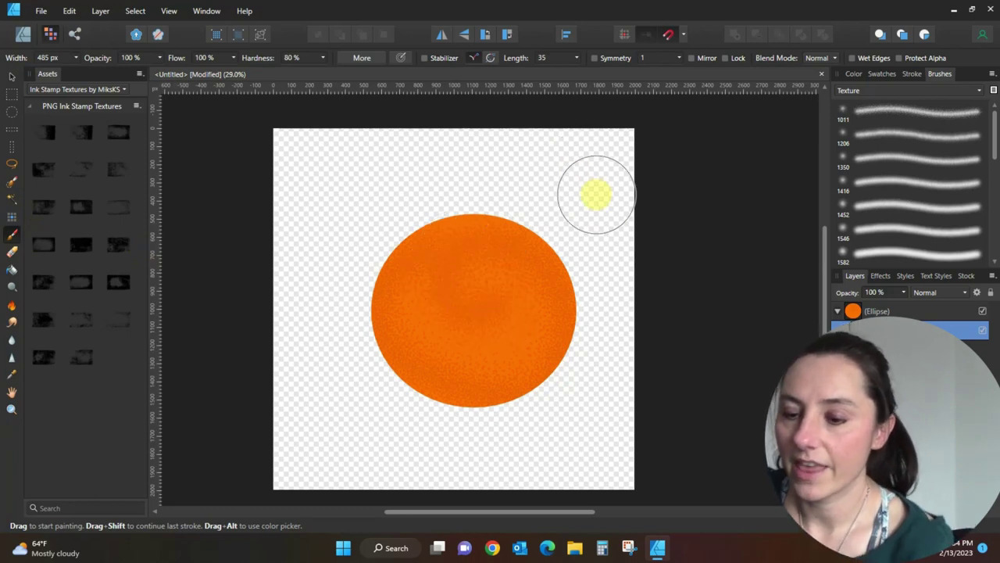
key("ctrl+z")
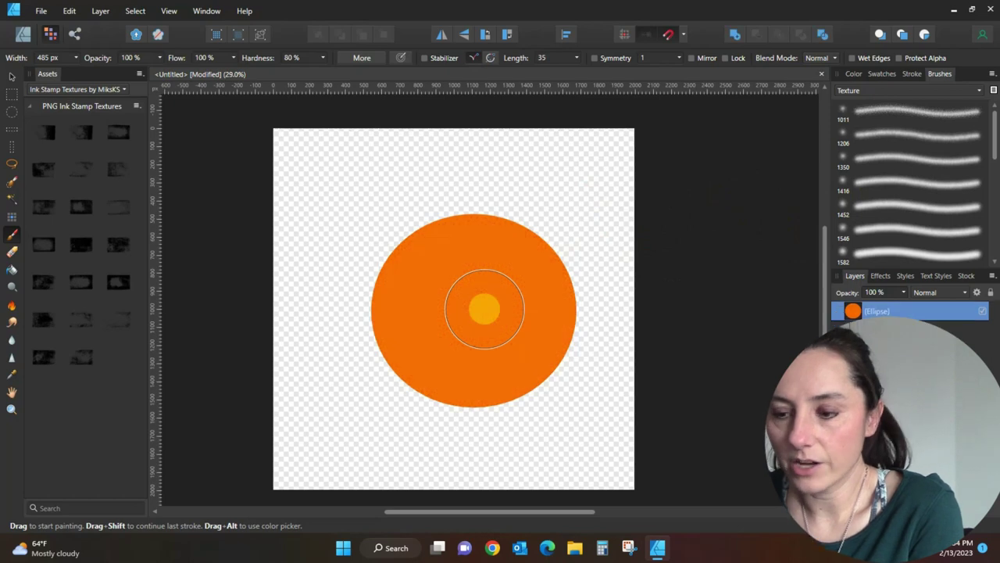
Paint a darker orange ring inside the ellipse with the 1582 texture brush at a width of 305 px.
left_click(938, 254)
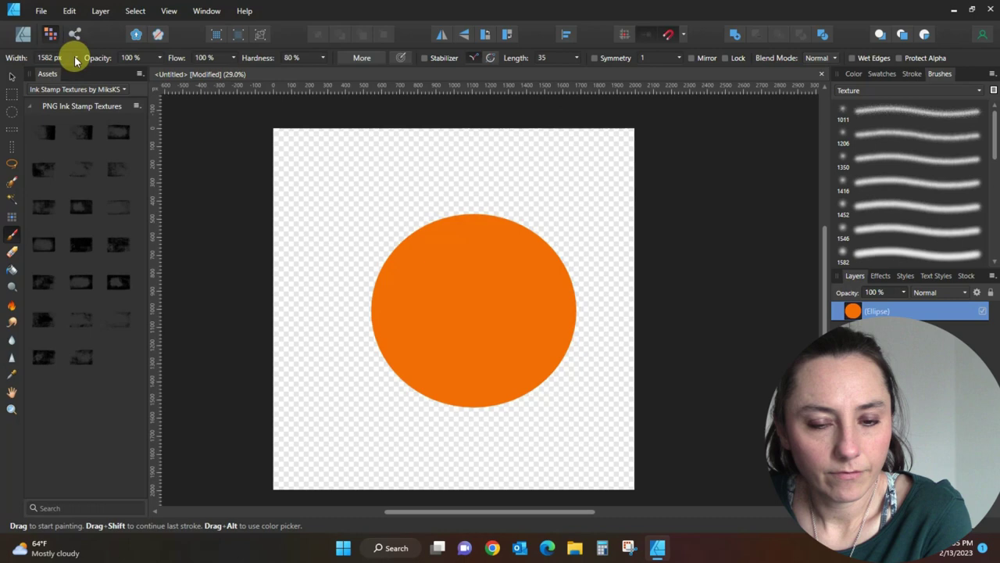
left_click(76, 58)
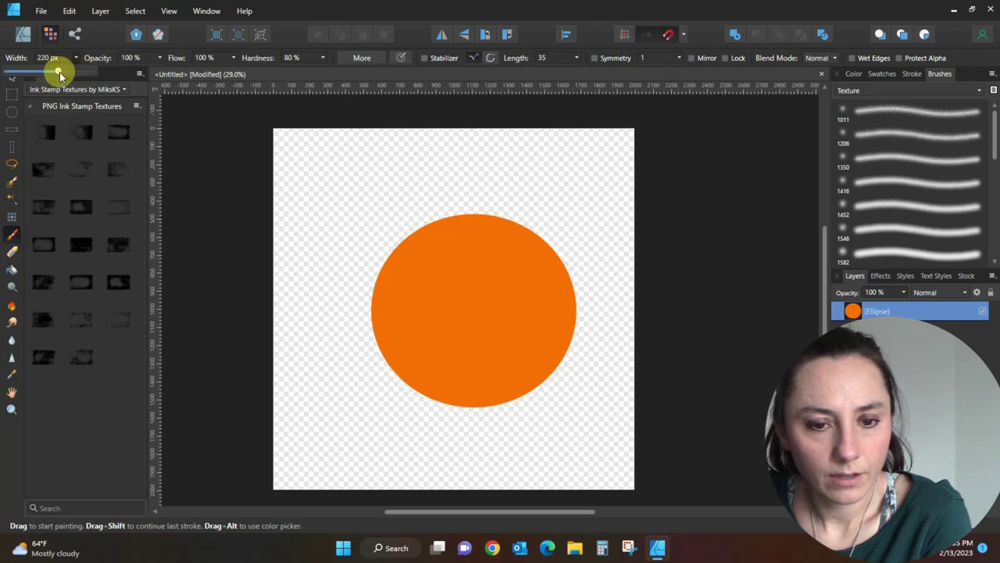
left_click(31, 240)
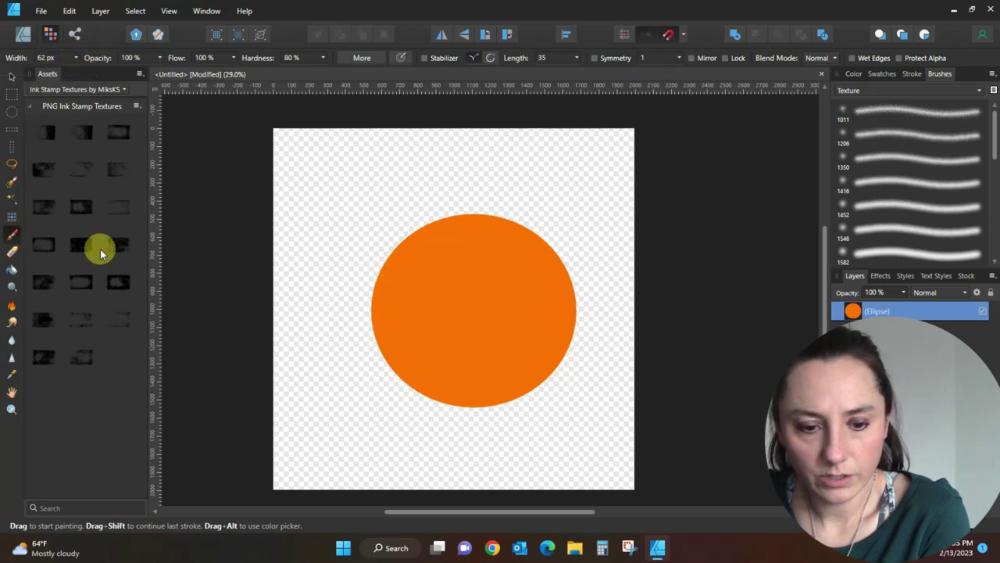
left_click(76, 58)
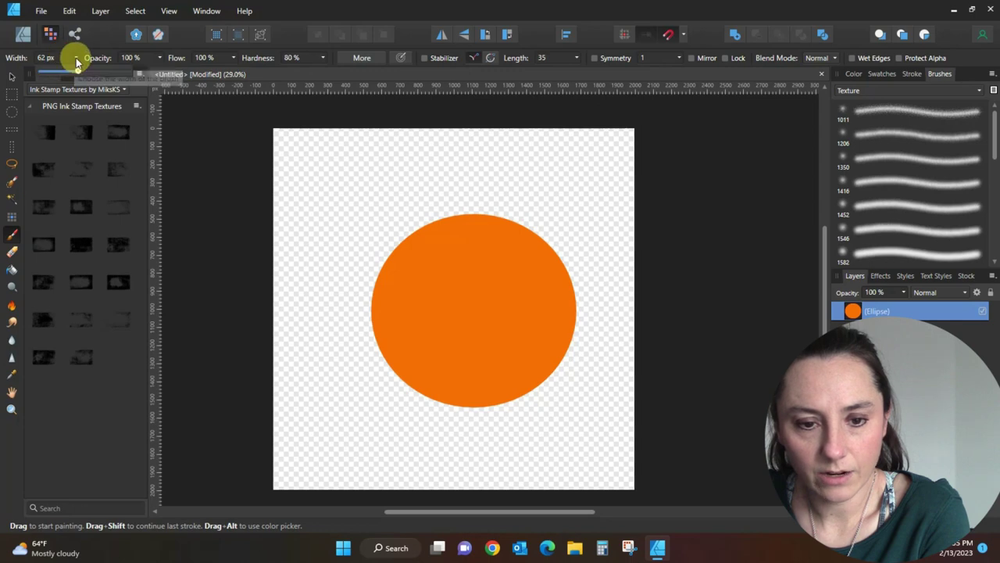
left_click_drag(75, 72, 100, 74)
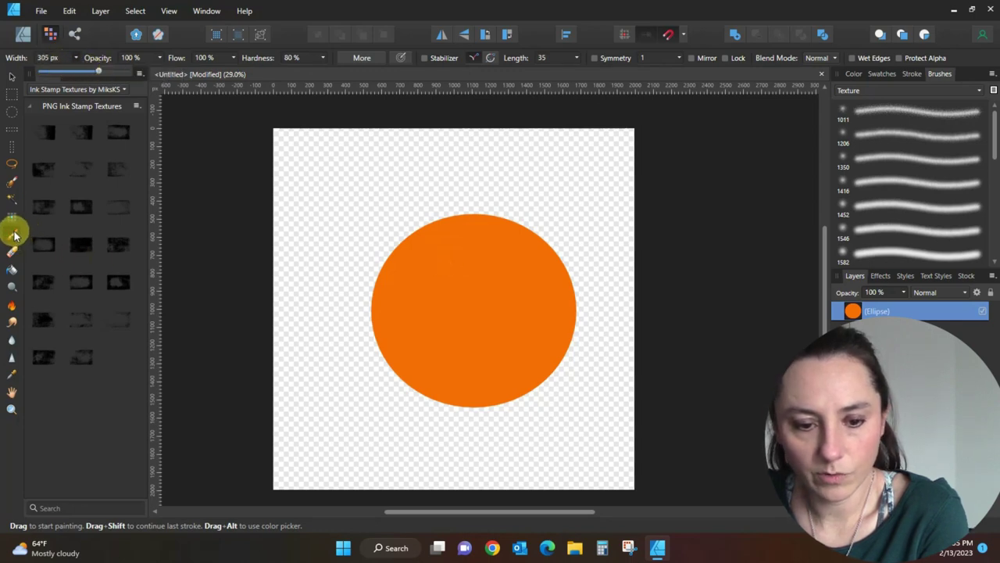
left_click(76, 229)
mouse_move(477, 253)
left_mouse_down()
mouse_move(396, 271)
mouse_move(401, 349)
mouse_move(469, 380)
mouse_move(571, 306)
mouse_move(506, 242)
mouse_move(404, 282)
mouse_move(418, 319)
left_mouse_up()
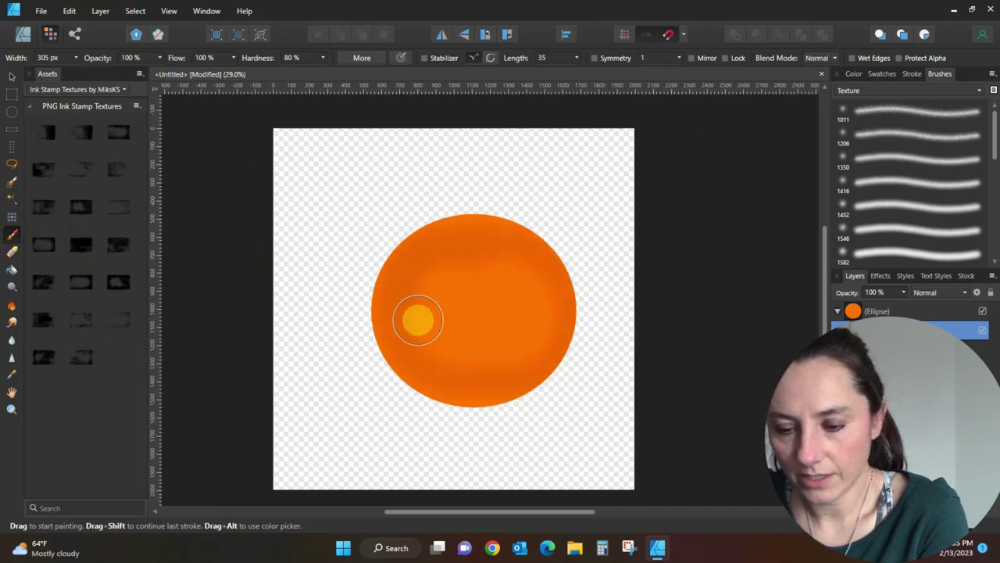
Change the brush colour to pink H 316, S 99, L 44 and paint a swirl inside the ellipse.
left_click(854, 73)
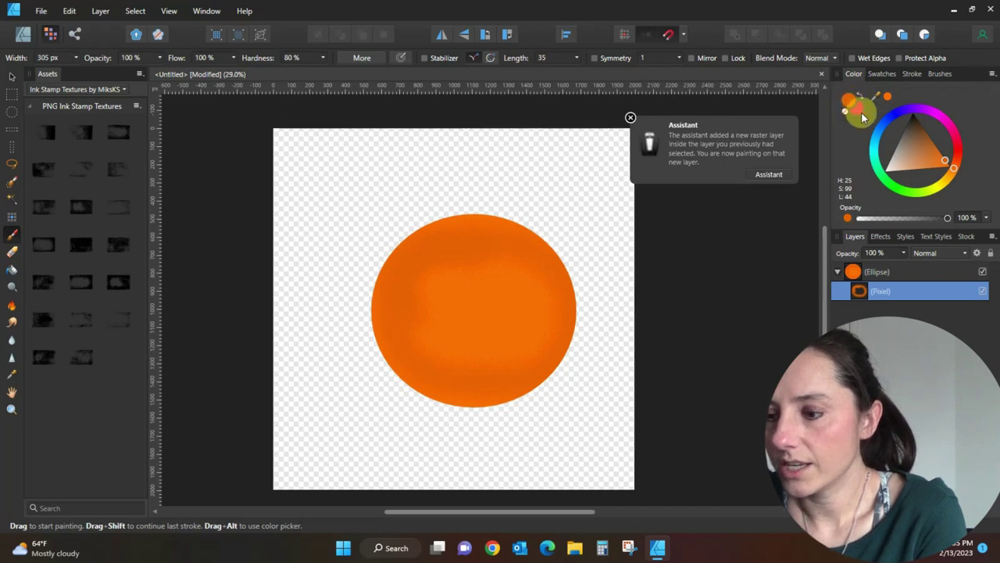
left_click_drag(961, 170, 954, 122)
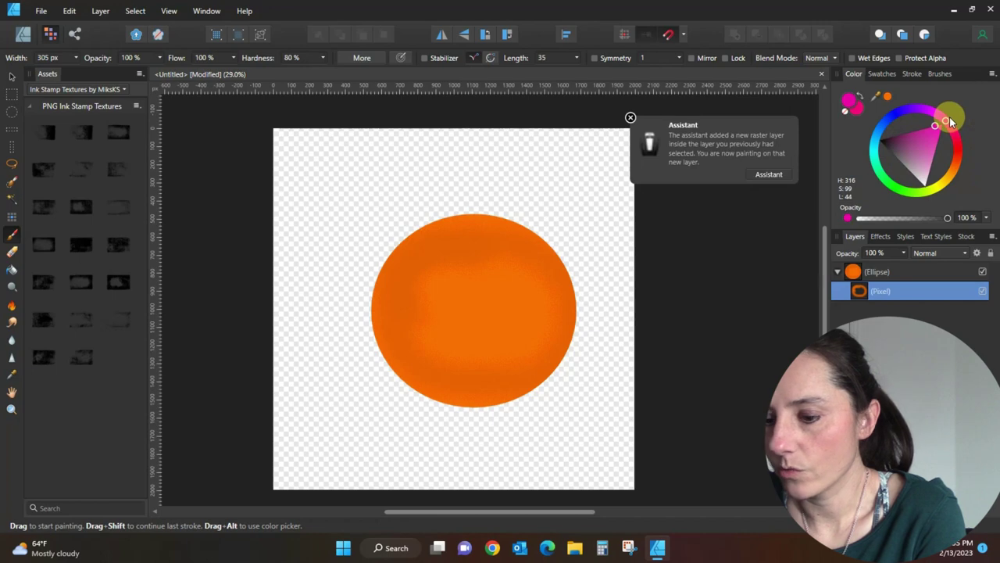
mouse_move(495, 305)
left_mouse_down()
mouse_move(480, 276)
mouse_move(418, 287)
mouse_move(421, 342)
mouse_move(524, 350)
mouse_move(535, 280)
mouse_move(454, 252)
mouse_move(413, 301)
mouse_move(432, 327)
left_mouse_up()
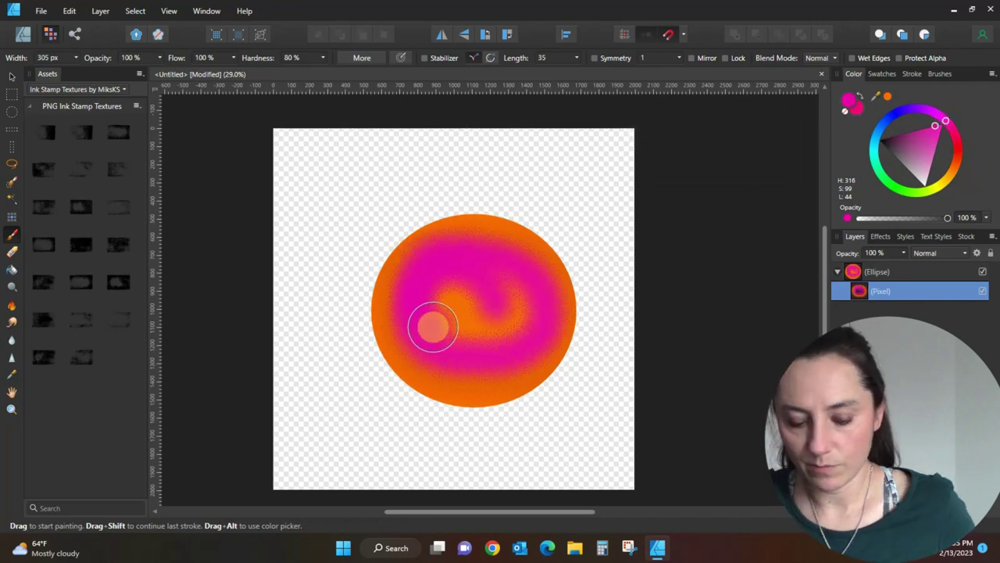
scroll(433, 326, "up", 5)
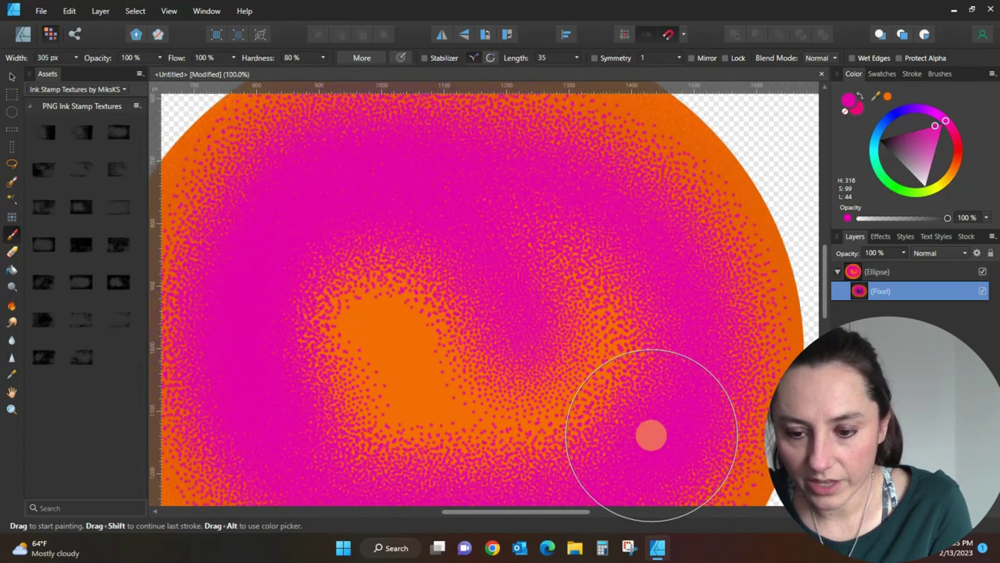
Try one of the 1683 texture brushes at its full width over the ellipse, and undo its pink paint.
left_click(939, 73)
left_click_drag(994, 141, 992, 230)
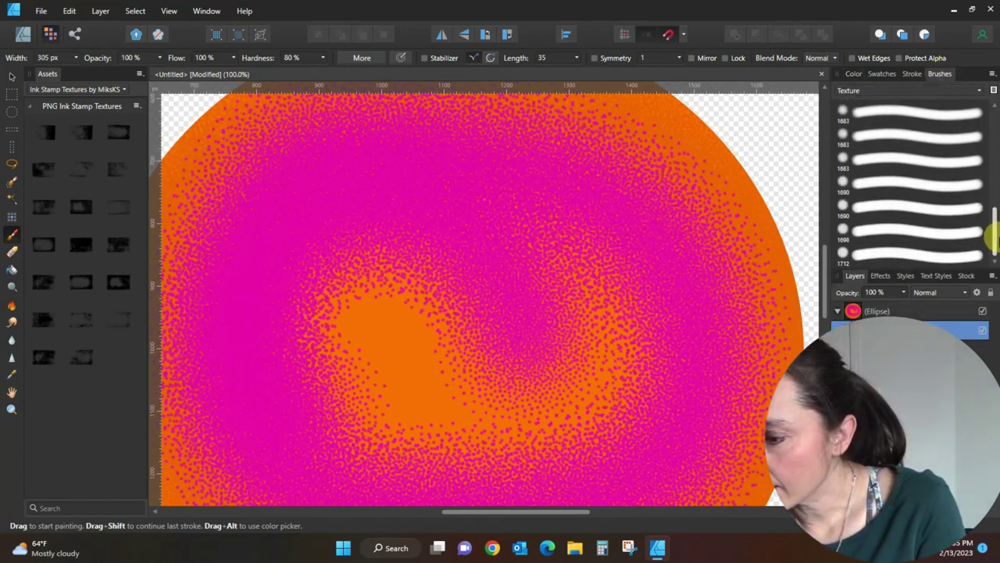
left_click(919, 155)
mouse_move(547, 180)
left_mouse_down()
mouse_move(433, 201)
mouse_move(475, 316)
left_mouse_up()
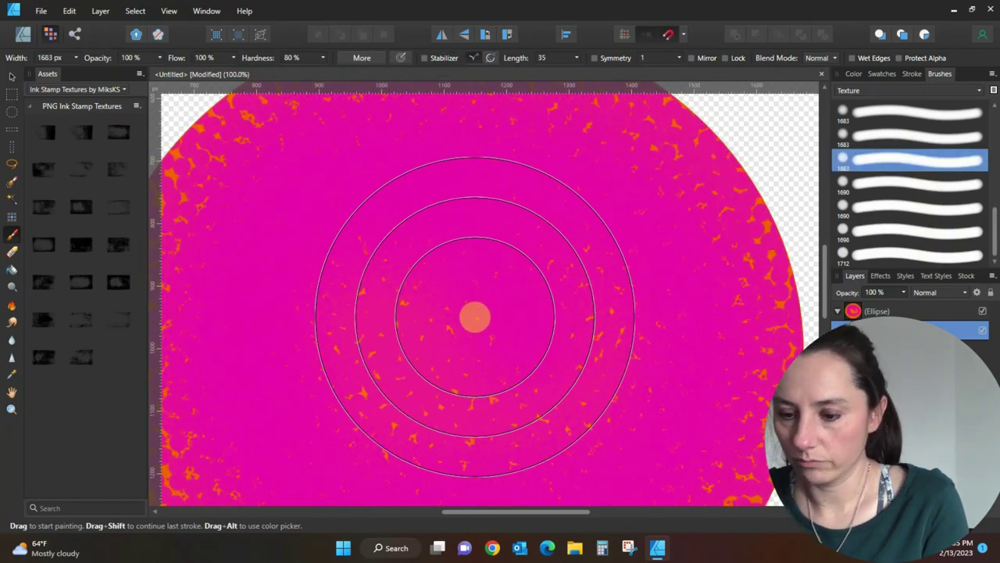
scroll(475, 316, "down", 4)
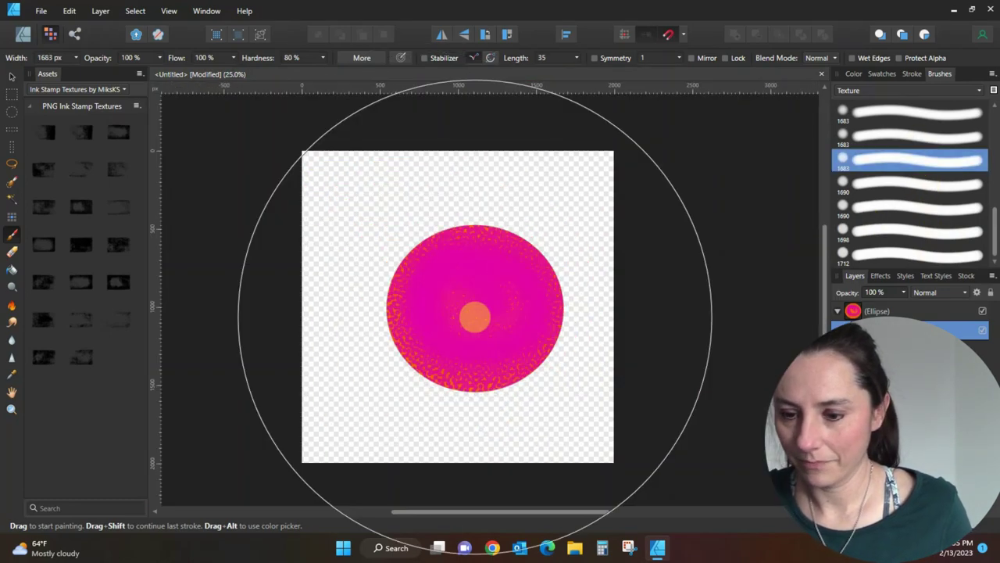
left_click_drag(547, 330, 422, 328)
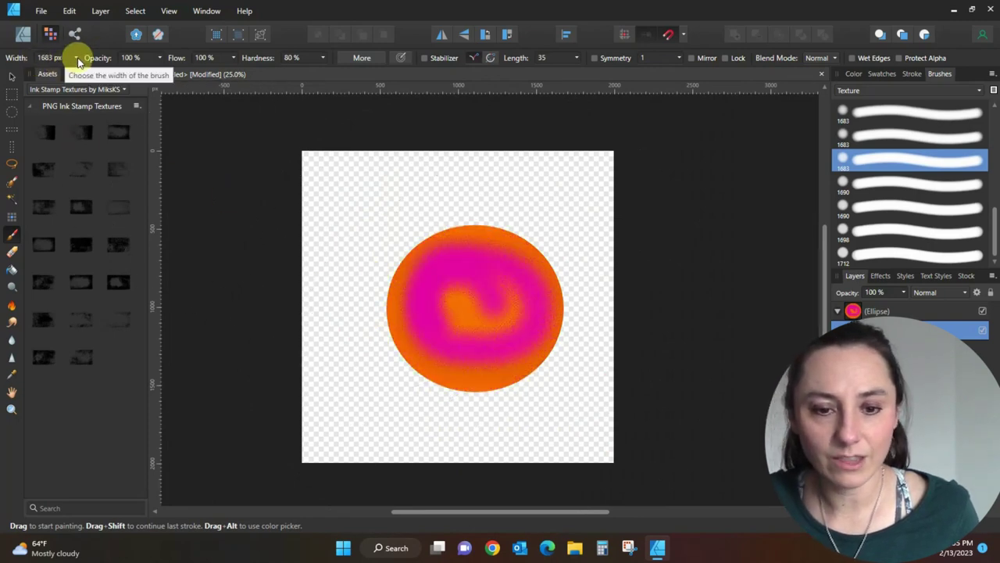
Set the brush width to 271 px and the painting colour to green H 99, S 99, L 44.
left_click(76, 58)
left_click_drag(86, 71, 61, 72)
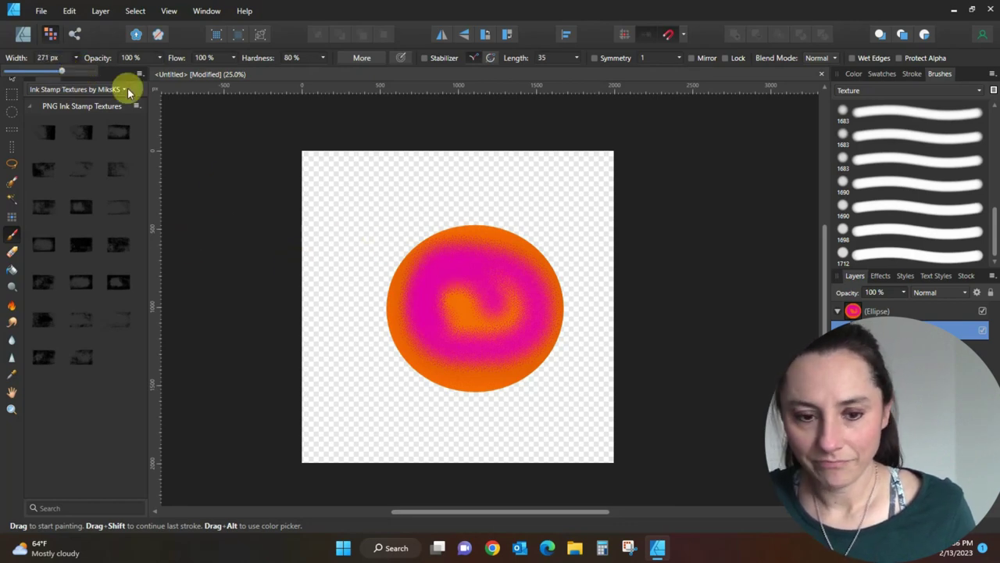
left_click(13, 239)
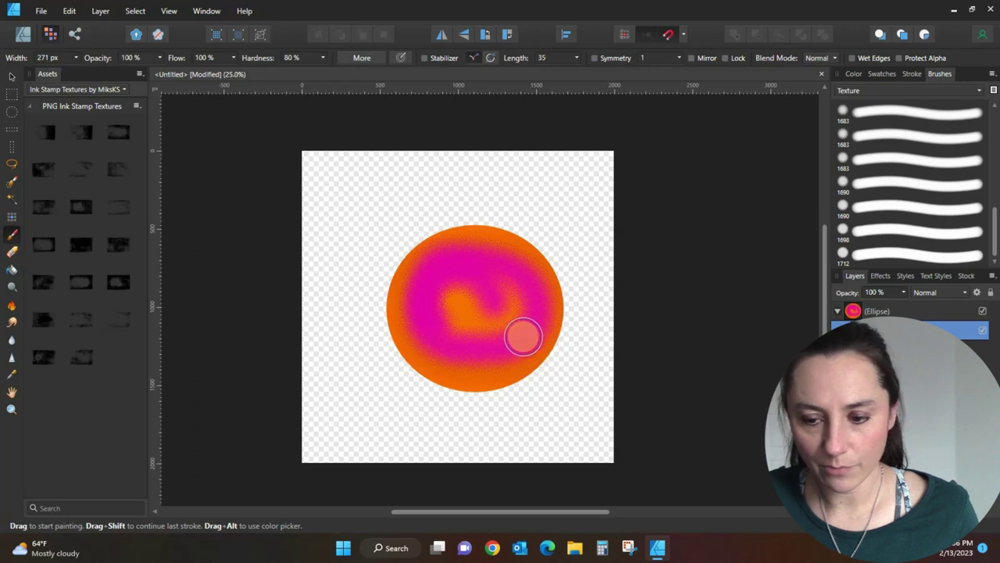
left_click(850, 73)
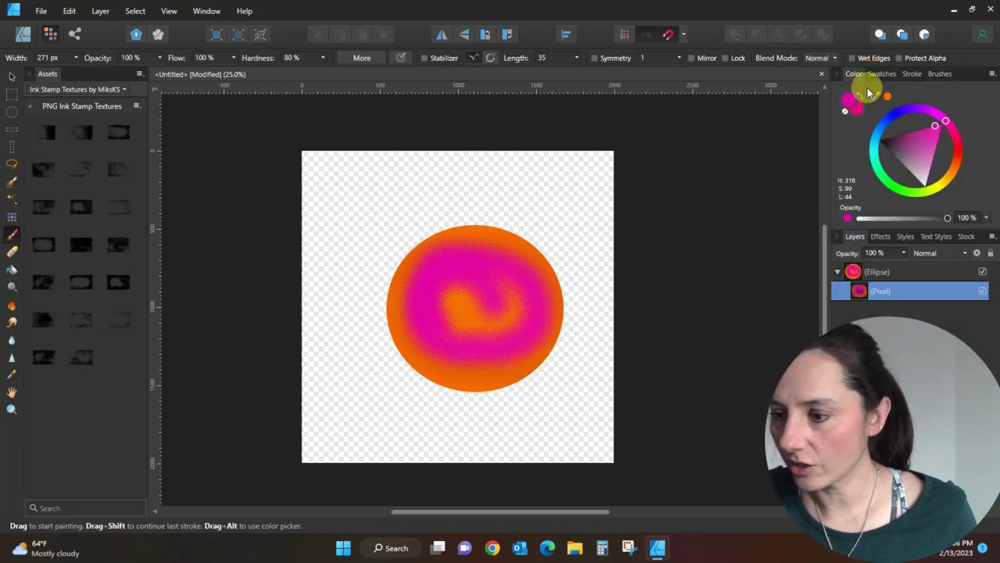
mouse_move(948, 122)
left_mouse_down()
mouse_move(961, 156)
mouse_move(908, 199)
left_mouse_up()
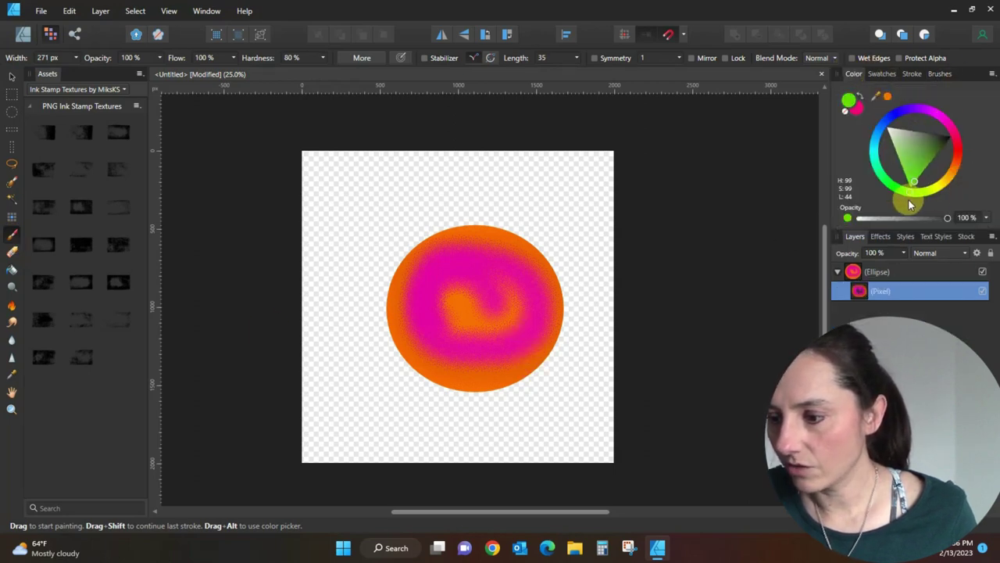
Paint green over part of the pink swirl, inspect the stippled edges up close, and undo the last stroke.
mouse_move(537, 252)
left_mouse_down()
mouse_move(506, 283)
mouse_move(448, 264)
mouse_move(407, 289)
mouse_move(420, 345)
mouse_move(470, 381)
mouse_move(536, 325)
mouse_move(495, 274)
mouse_move(484, 300)
left_mouse_up()
scroll(485, 300, "up", 5)
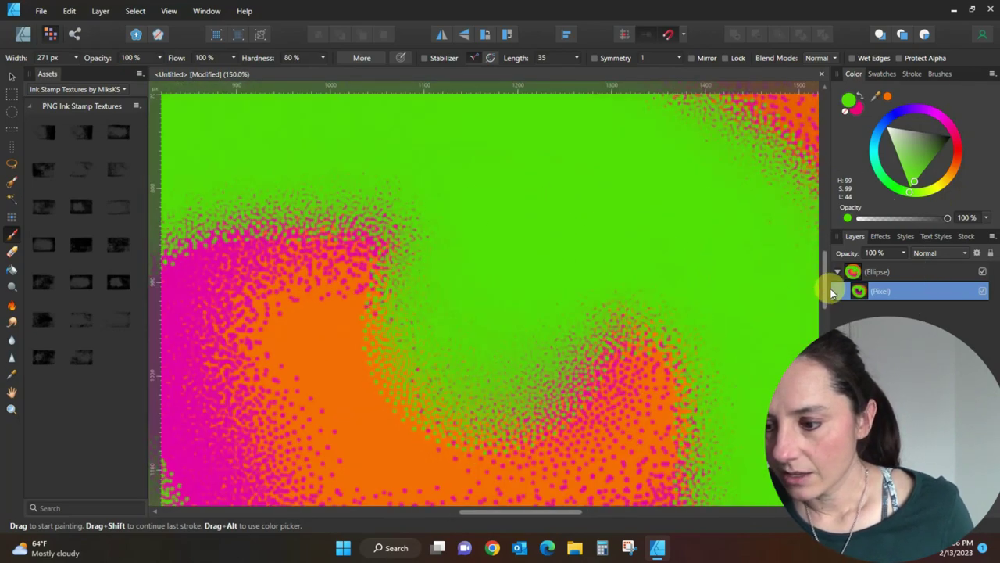
left_click_drag(822, 290, 822, 262)
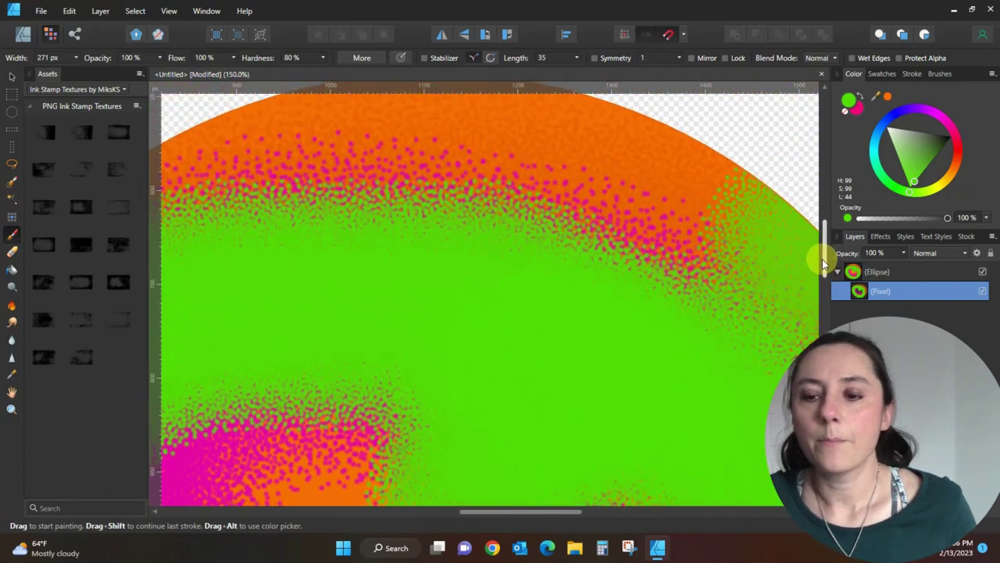
key("ctrl+z")
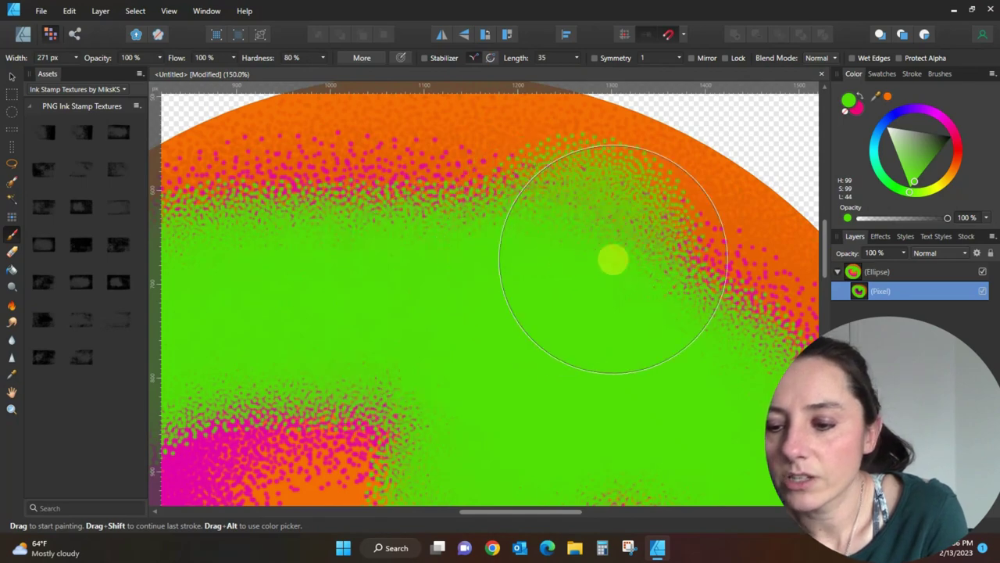
Try the 1546 texture brush in green on the ellipse, undo it, and try the 1452 texture brush.
left_click(940, 73)
mouse_move(990, 223)
left_mouse_down()
mouse_move(997, 234)
mouse_move(995, 164)
left_mouse_up()
left_click(943, 167)
mouse_move(593, 211)
left_mouse_down()
mouse_move(627, 263)
mouse_move(628, 362)
left_mouse_up()
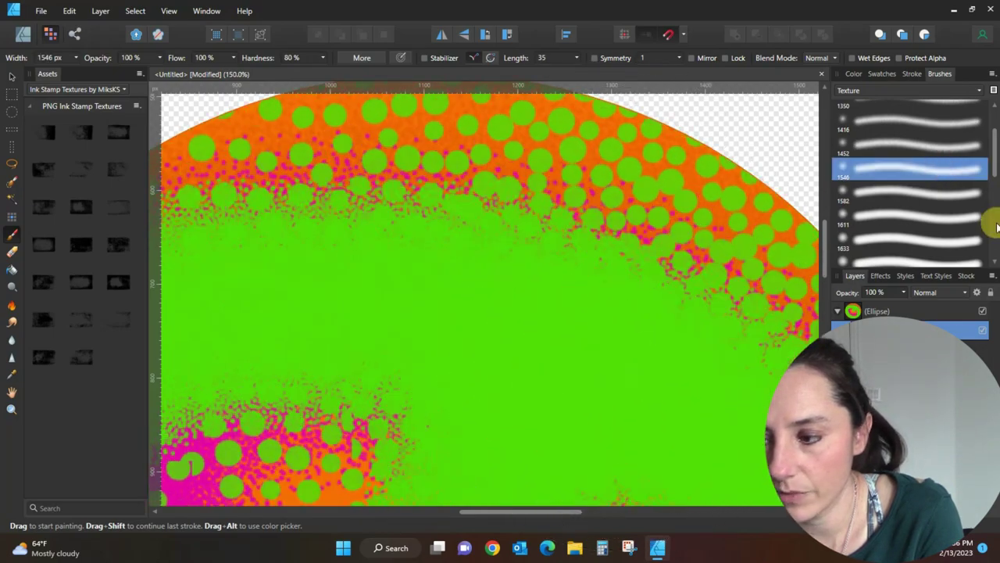
key("ctrl+z")
left_click(938, 148)
mouse_move(608, 201)
left_mouse_down()
mouse_move(544, 218)
mouse_move(528, 255)
left_mouse_up()
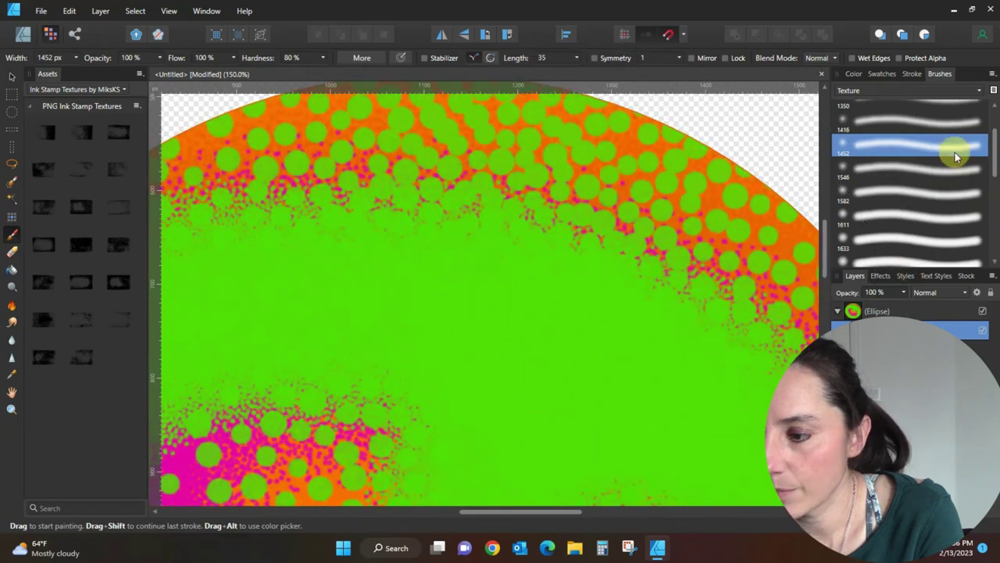
Clear the earlier paint and scatter green dots over the ellipse's upper-right area with the 1416 texture brush.
left_click(930, 122)
left_click_drag(994, 166, 995, 129)
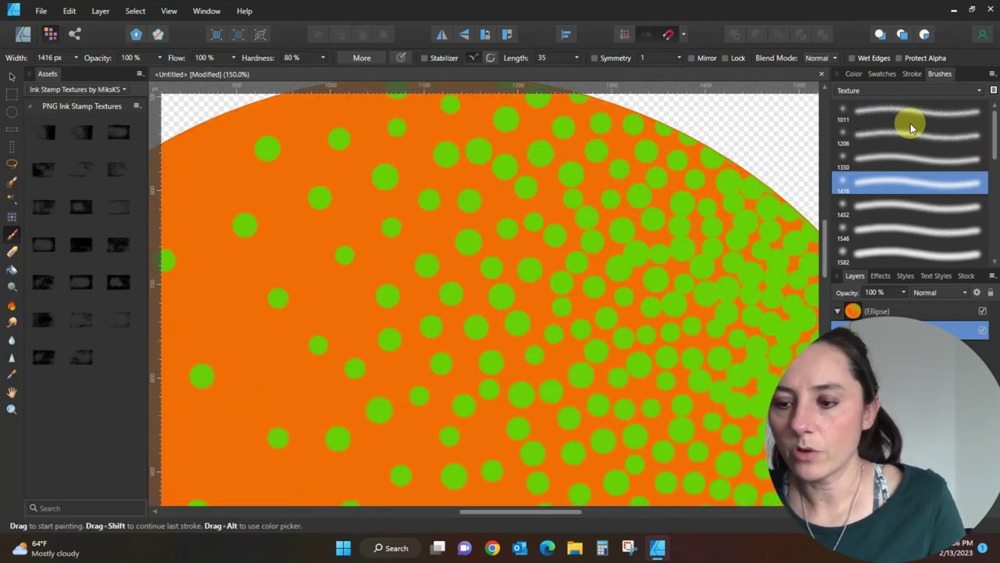
key("ctrl+minus")
key("ctrl+minus")
key("ctrl+minus")
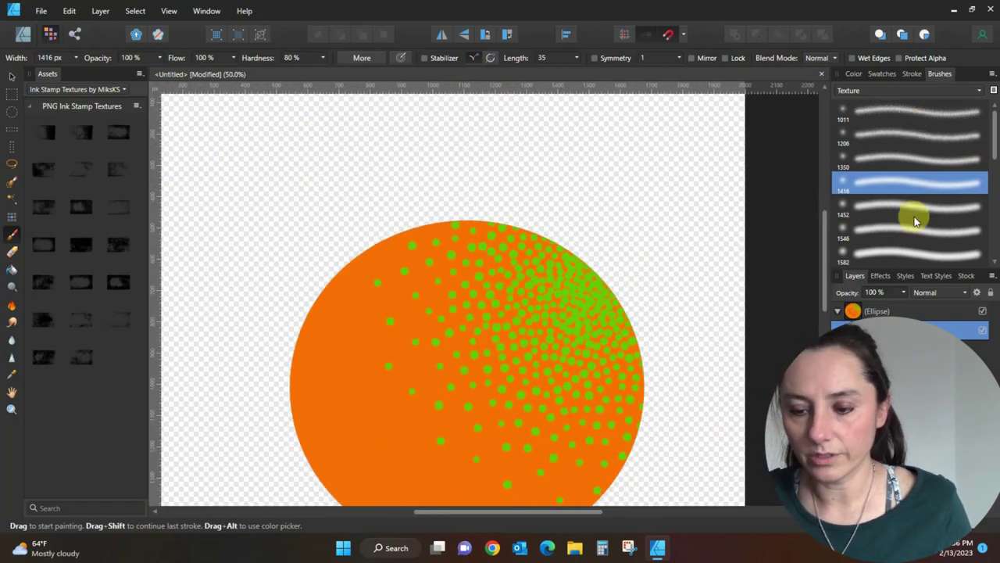
Switch to the Creative Fabrica website in Chrome and search for "affinity brushes".
left_click(72, 57)
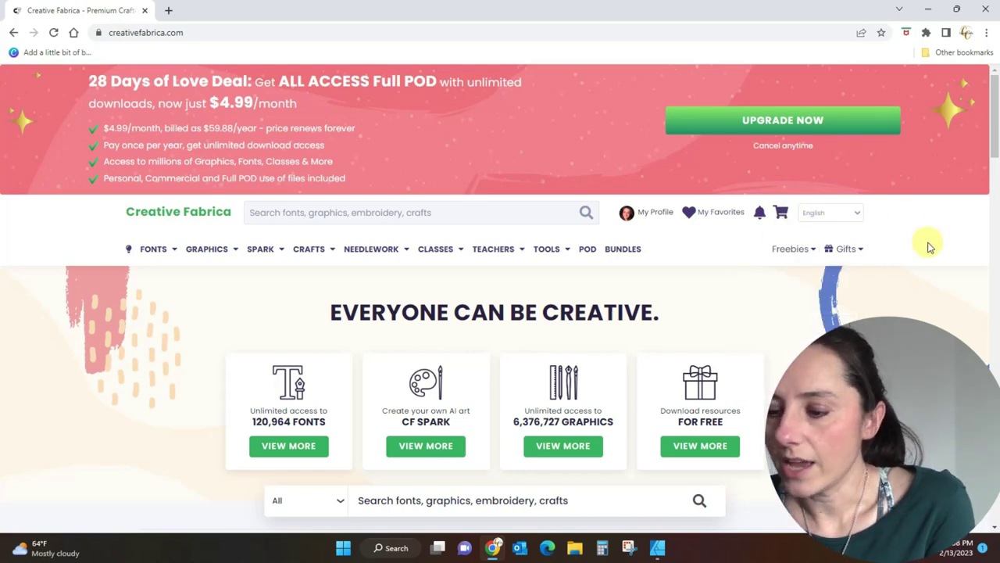
left_click(381, 211)
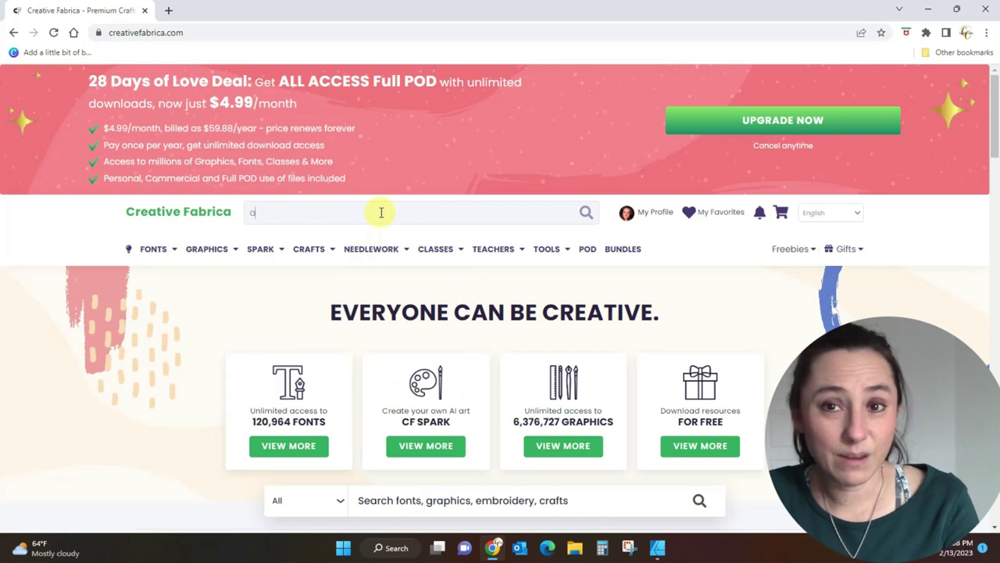
type("affinity brushes")
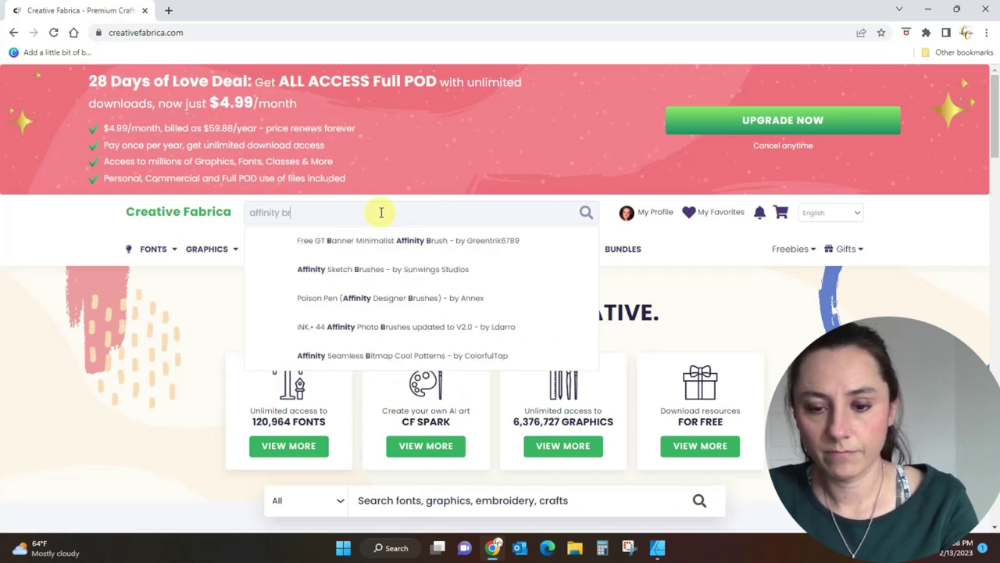
key("Return")
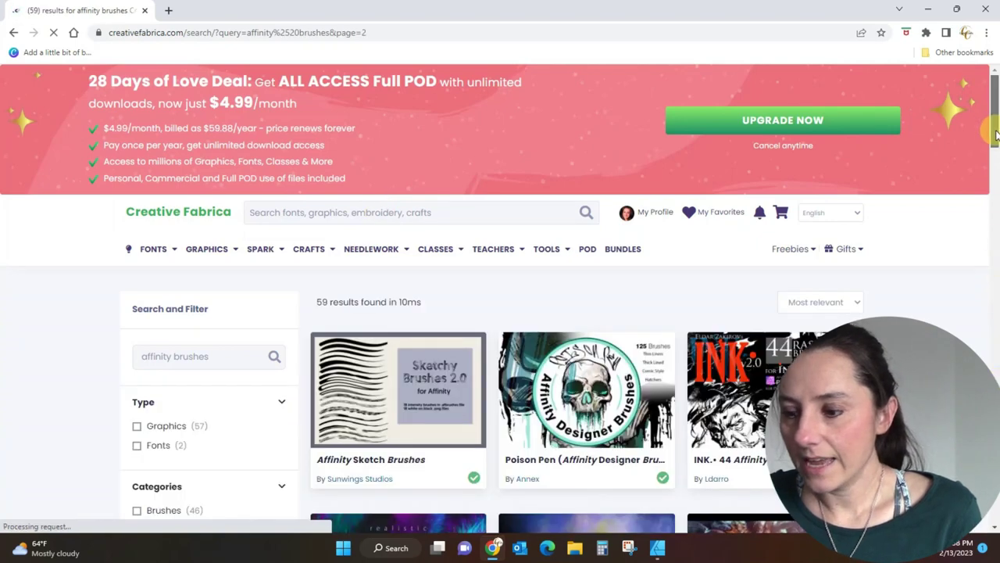
Browse the brush search results, open the Fractal Dust Stamp Brushes product and read its software compatibility notes.
scroll(995, 168, "down", 3)
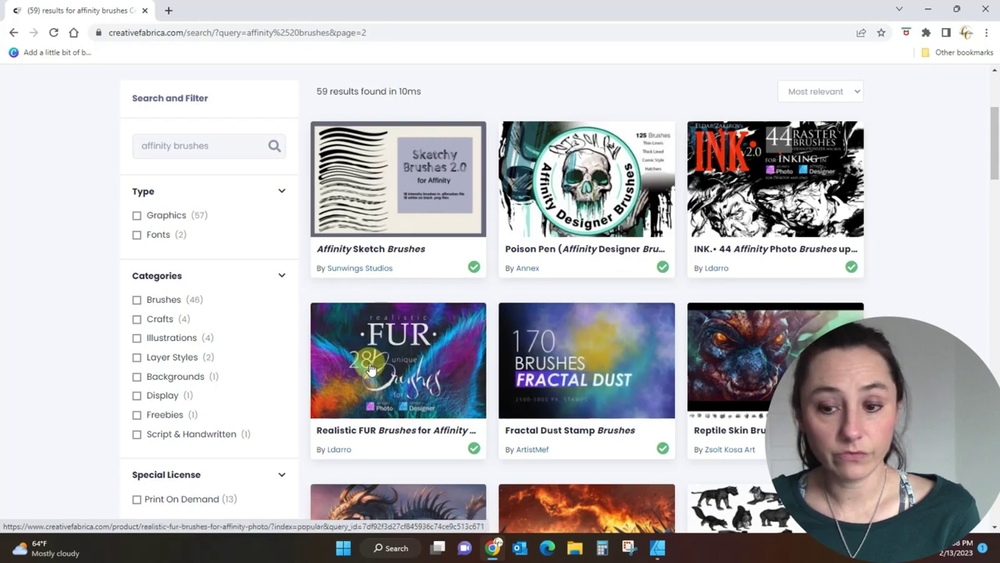
left_click_drag(994, 156, 998, 207)
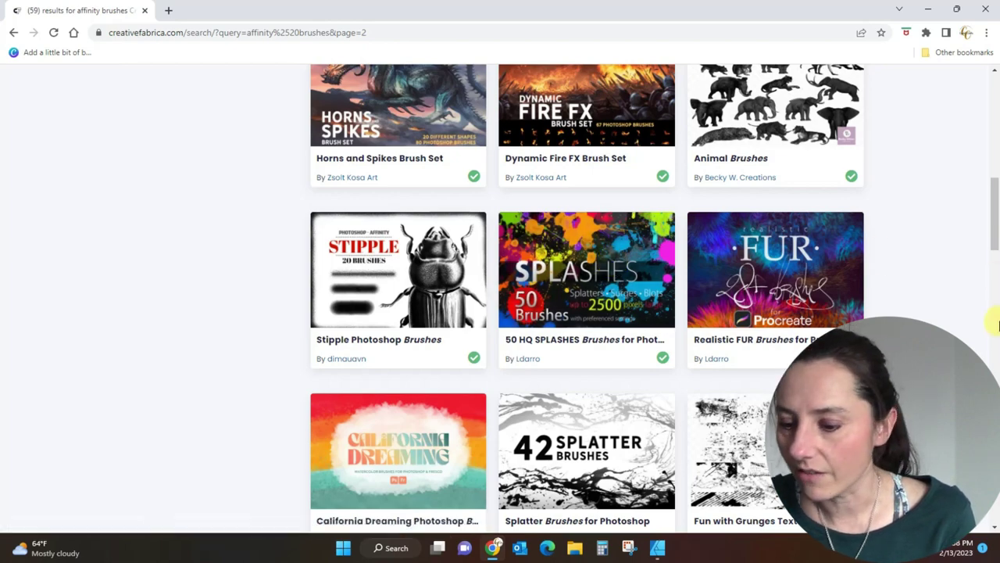
mouse_move(995, 229)
left_mouse_down()
mouse_move(997, 396)
mouse_move(997, 149)
left_mouse_up()
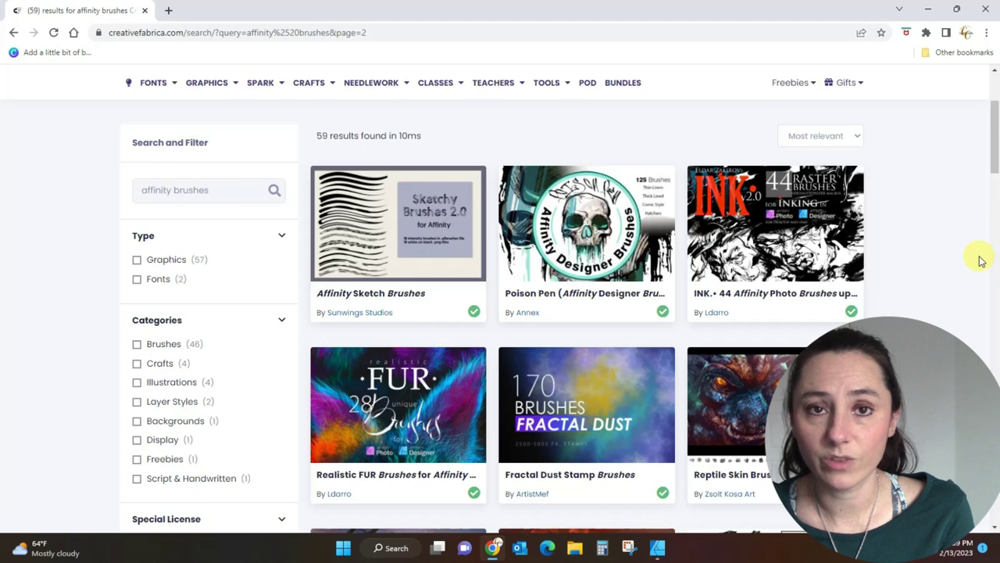
scroll(951, 301, "down", 1)
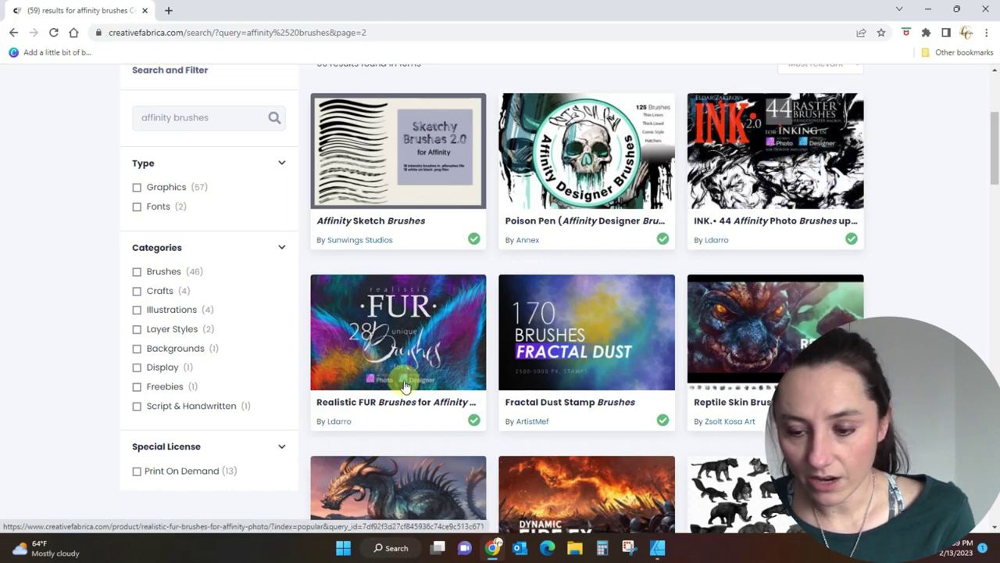
left_click(580, 345)
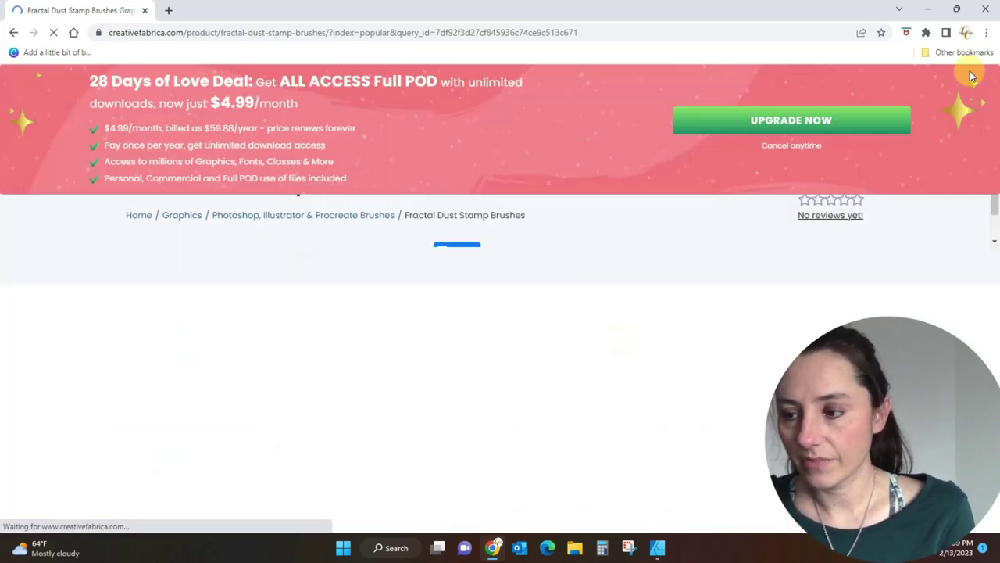
left_click_drag(994, 120, 996, 204)
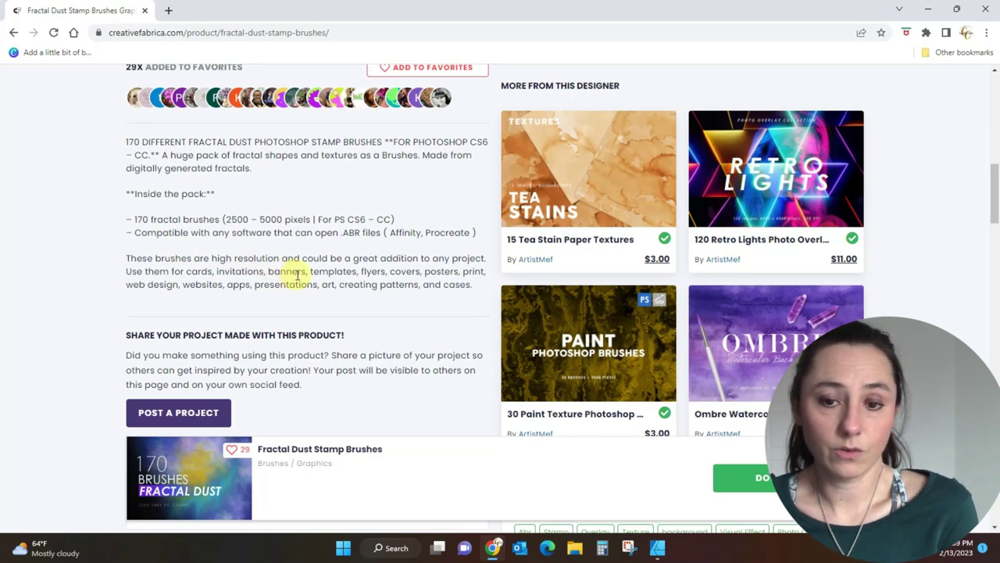
Return to the search results, open the 50 HQ SPLASHES Brushes for Photoshop product and read its description.
left_click(13, 32)
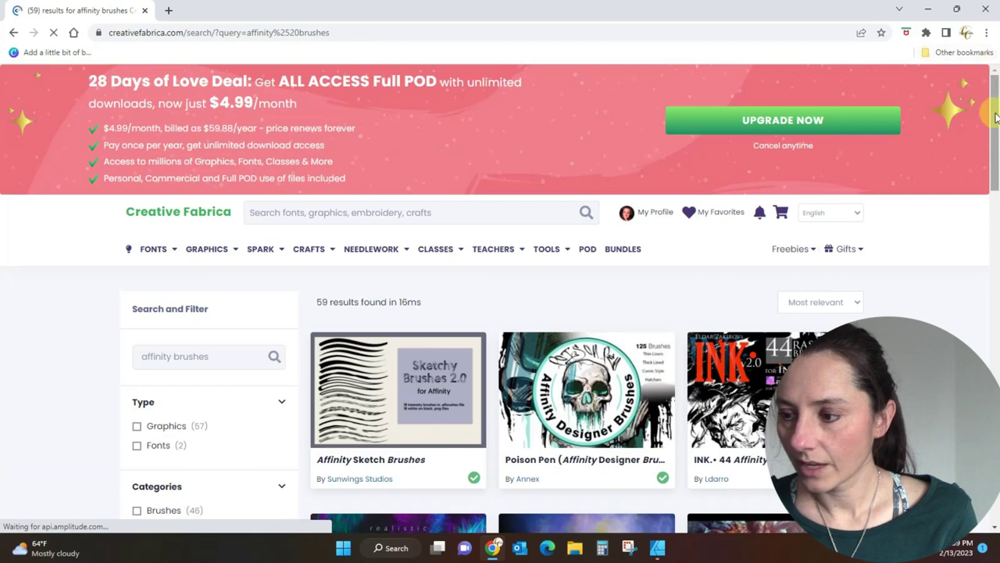
left_click_drag(996, 117, 996, 290)
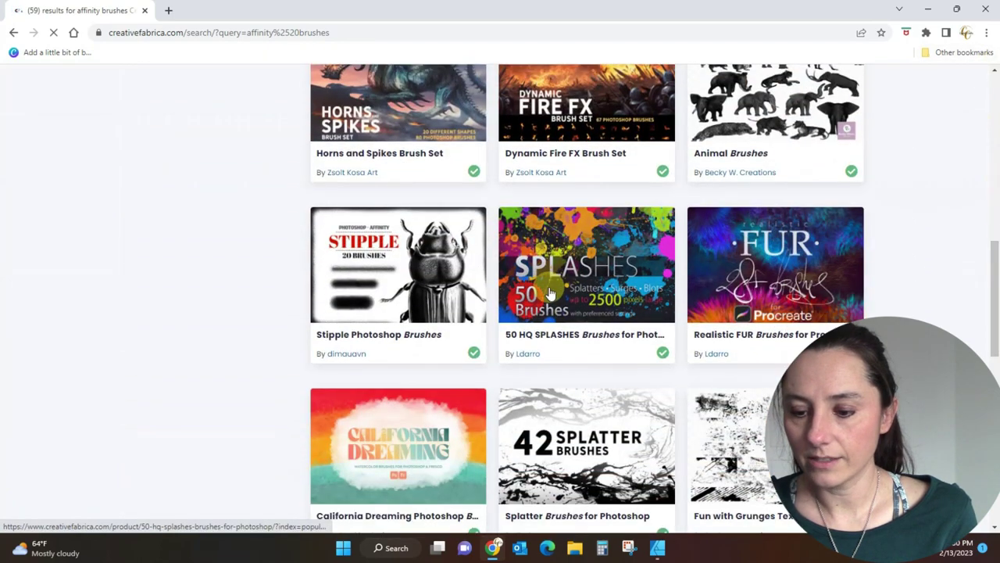
left_click(549, 292)
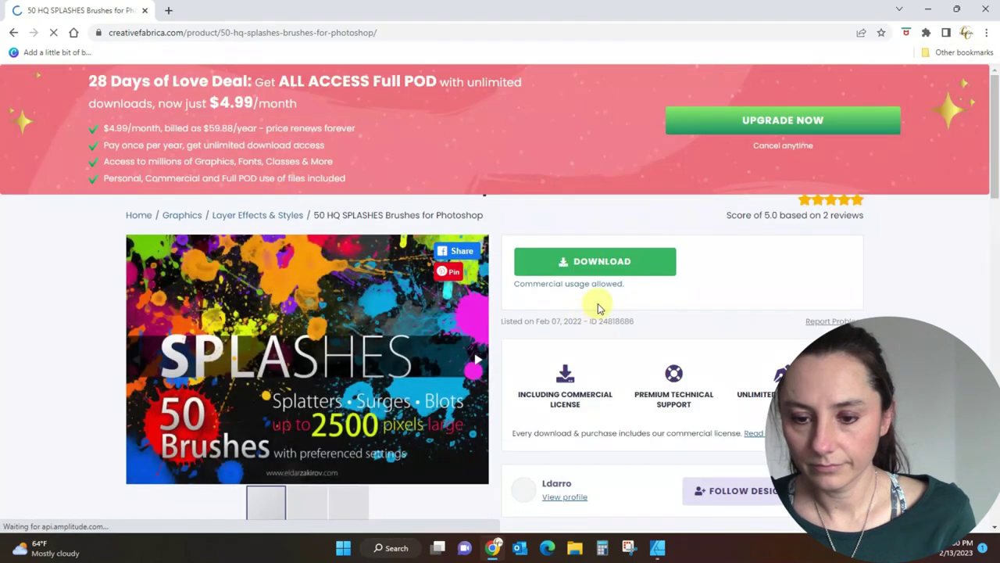
left_click_drag(995, 94, 993, 184)
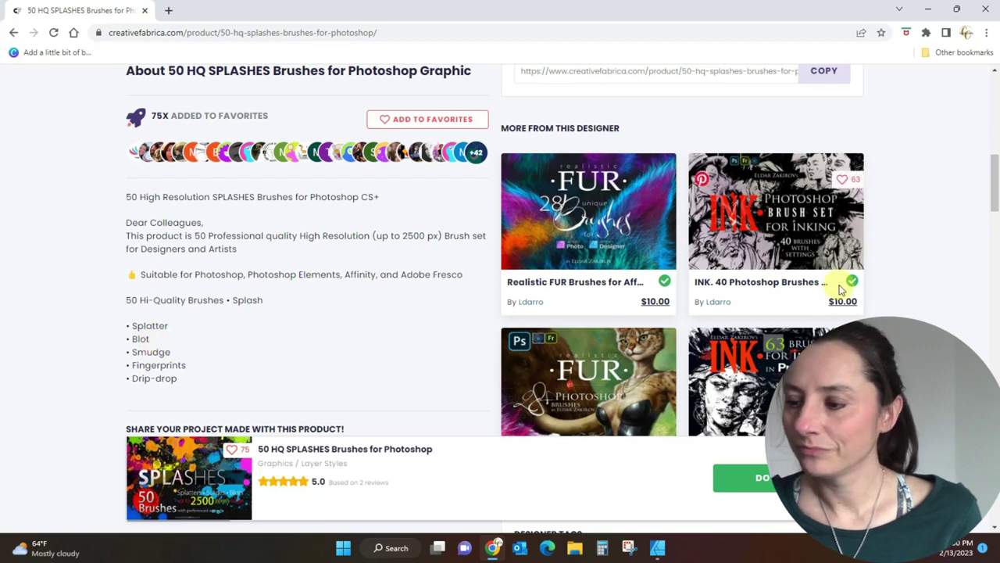
Download the 50 HQ SPLASHES Brushes package from its product page.
left_click_drag(996, 201, 995, 175)
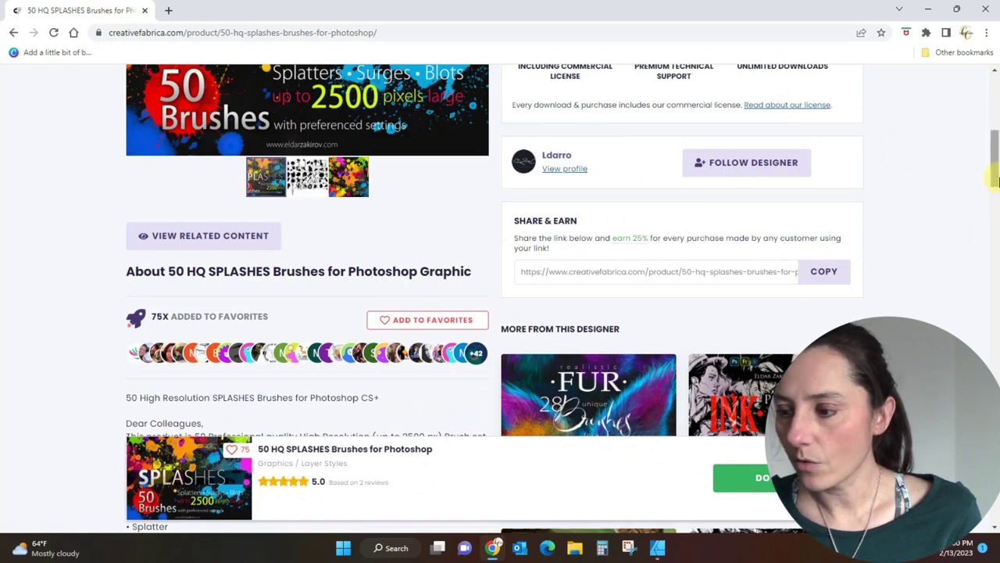
scroll(961, 152, "up", 5)
left_click(585, 286)
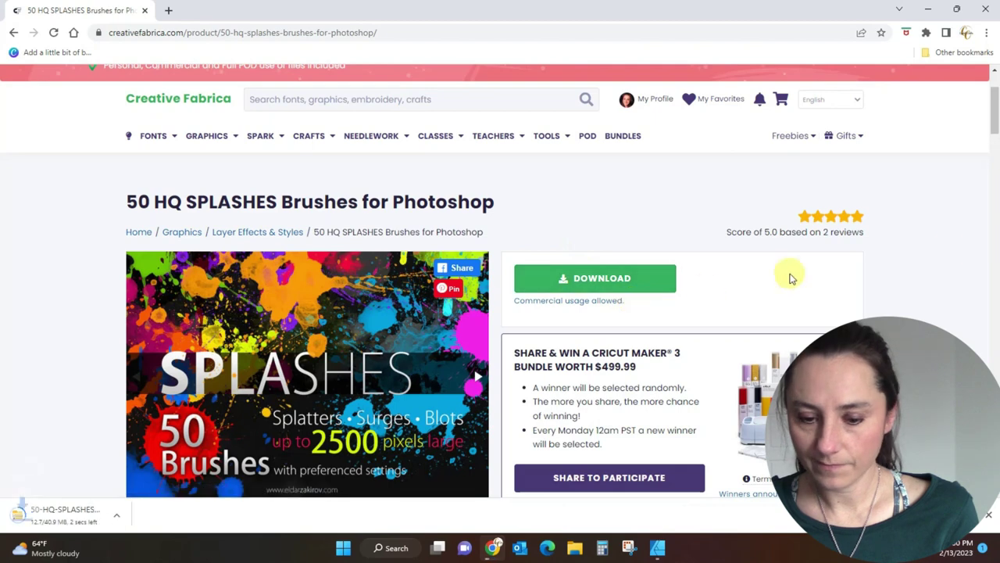
scroll(991, 117, "down", 3)
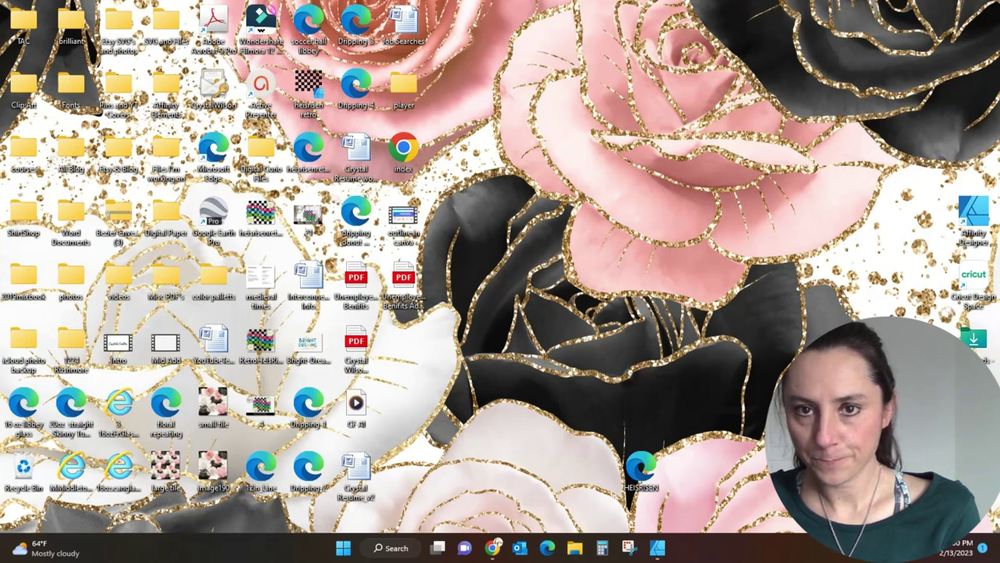
In File Explorer, open the downloaded SPLASHES archive, copy SPLASHES HiRes-50Brushes to the desktop and close the window.
left_click(574, 547)
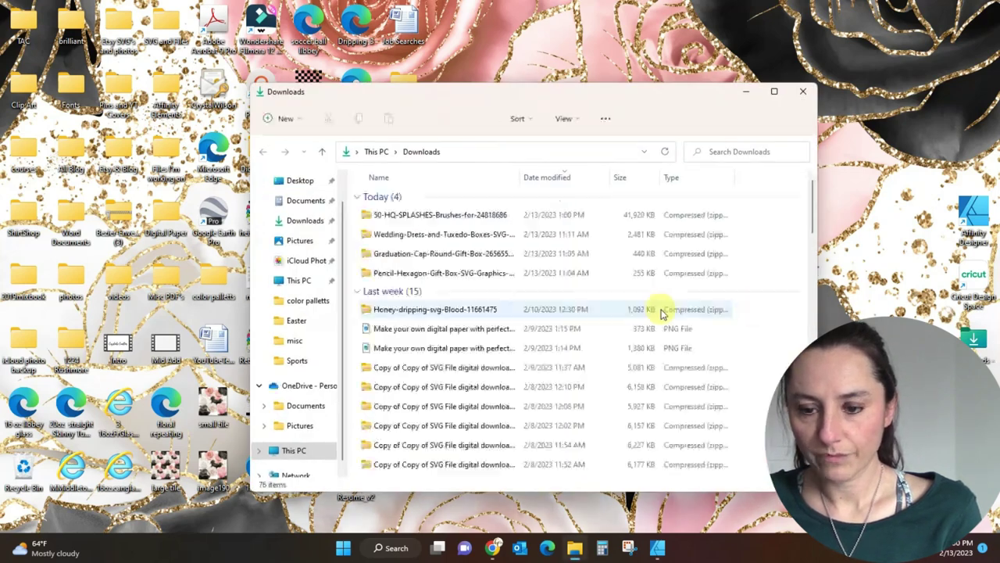
left_click(400, 217)
double_click(400, 216)
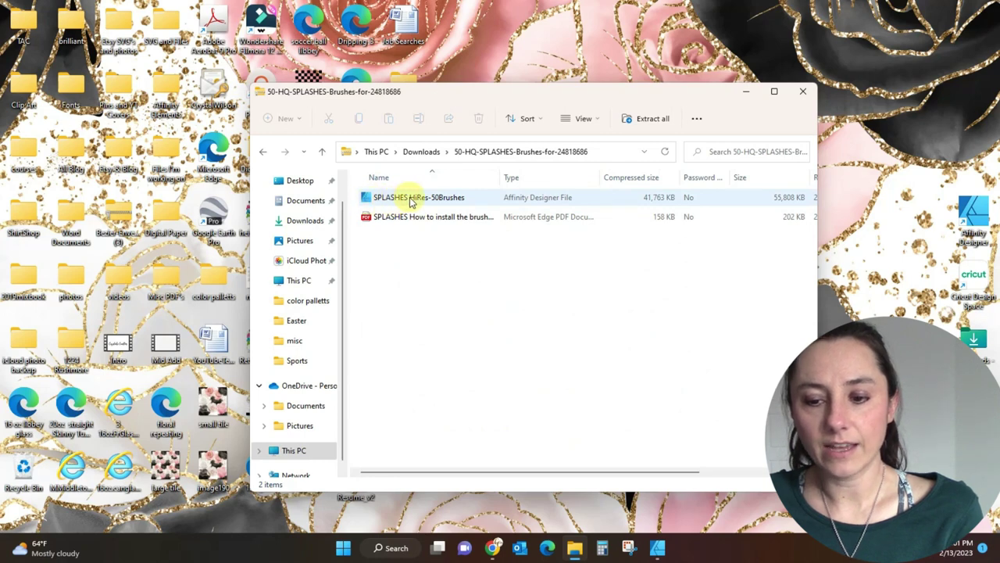
left_click(368, 198)
left_click_drag(633, 159, 897, 91)
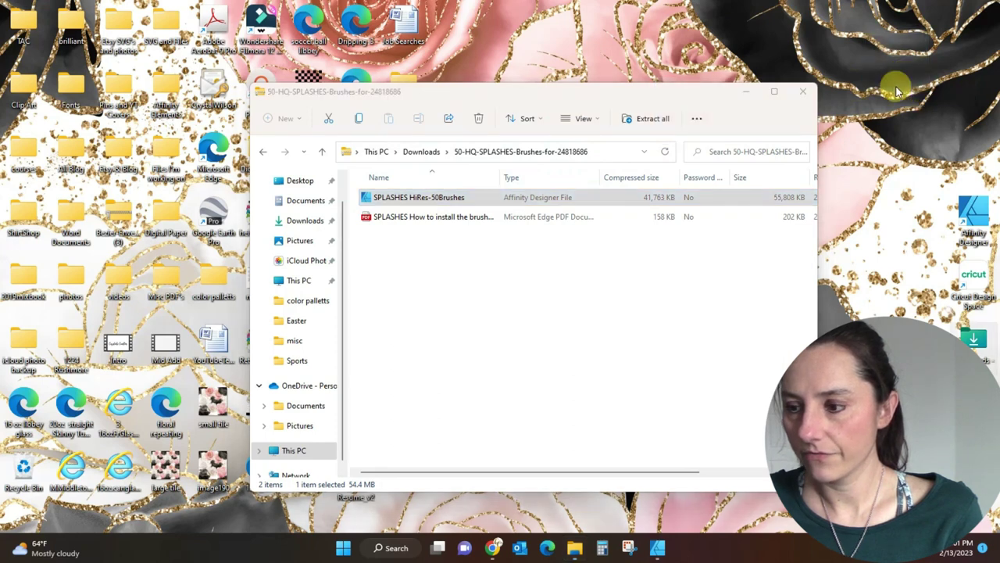
left_click(803, 94)
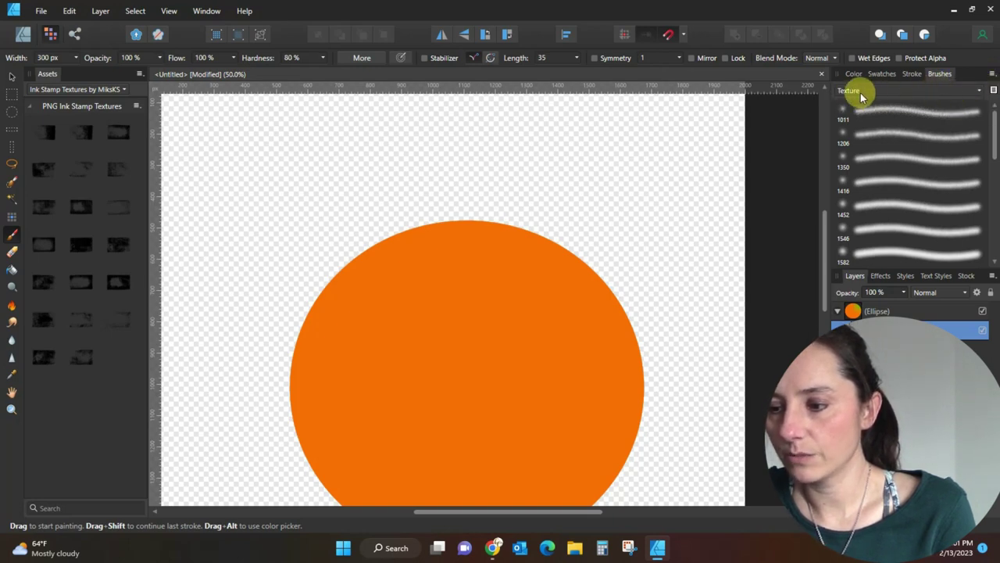
In Affinity Designer, show the Acrylics brush category and import the SPLASHES HiRes-50Brushes brush file from the Desktop folder.
left_click(973, 91)
left_click(958, 105)
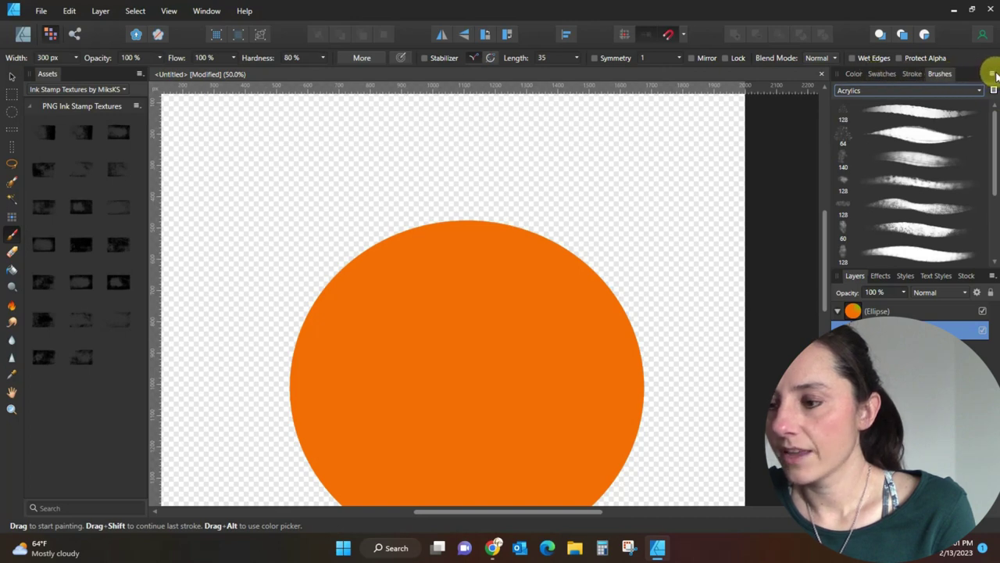
left_click(992, 74)
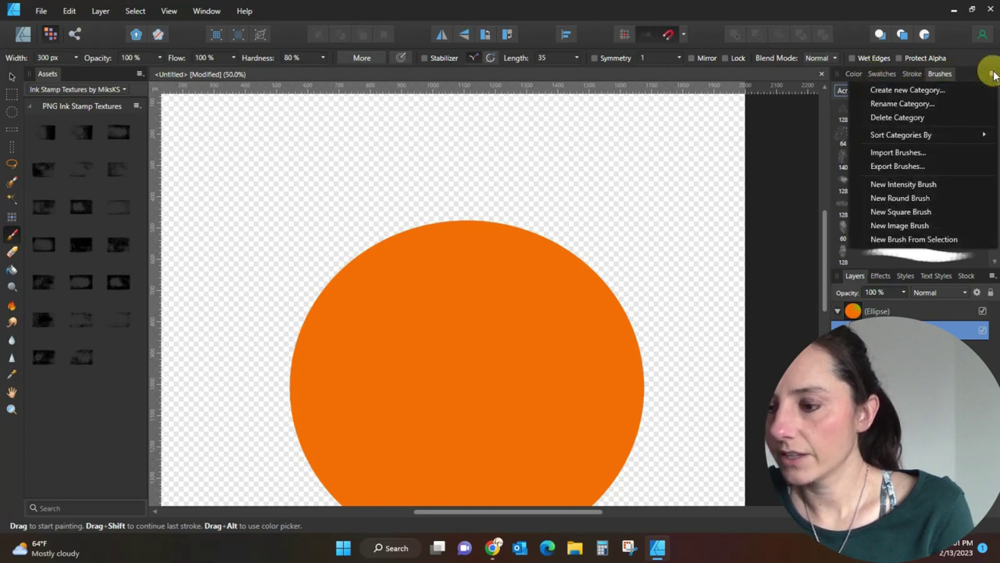
left_click(896, 152)
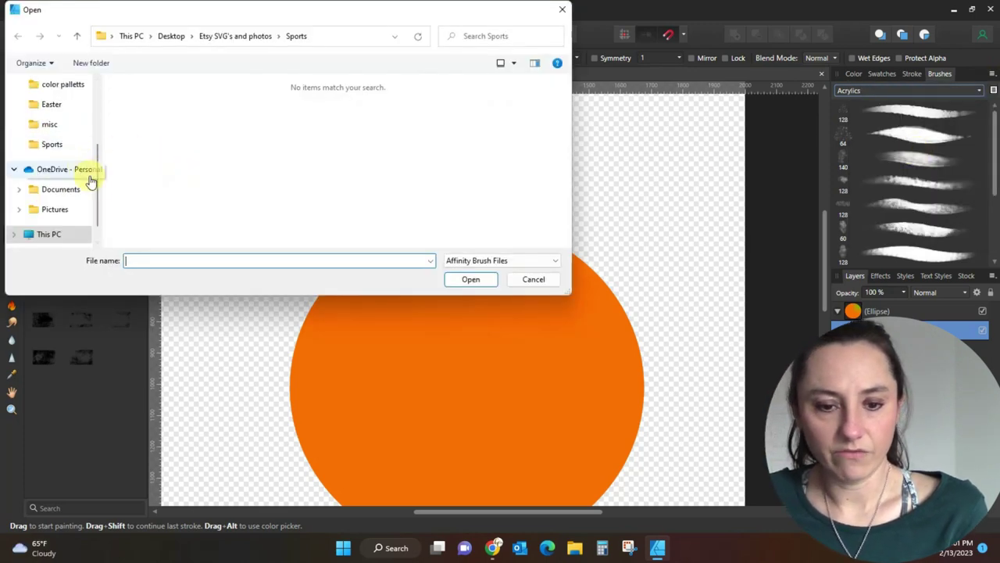
left_click(171, 36)
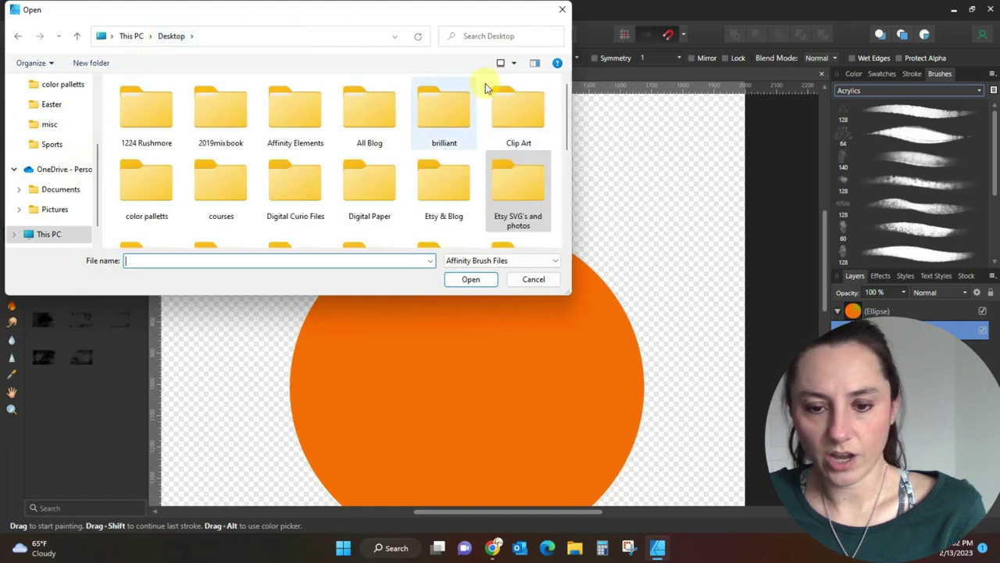
left_click_drag(566, 97, 552, 207)
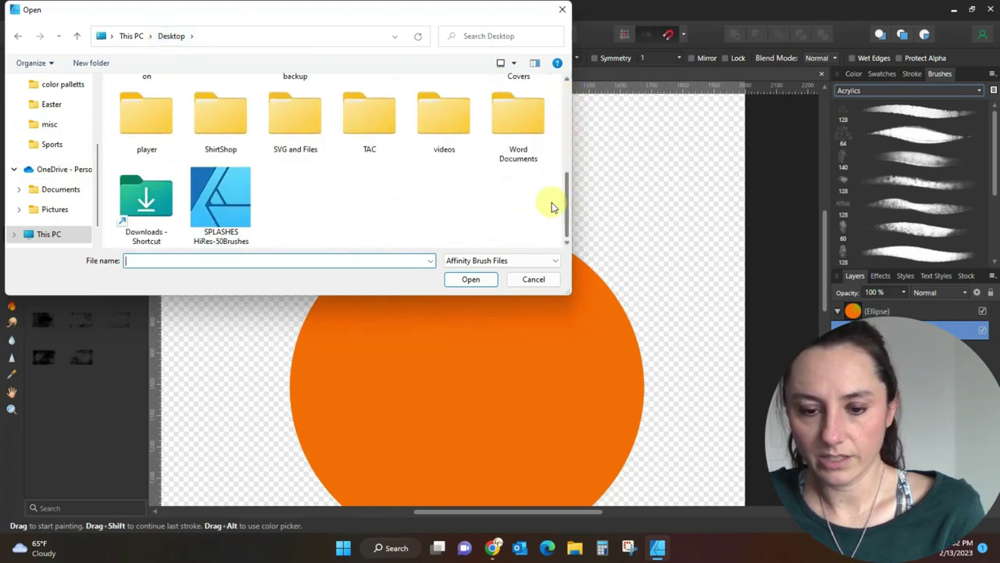
double_click(226, 205)
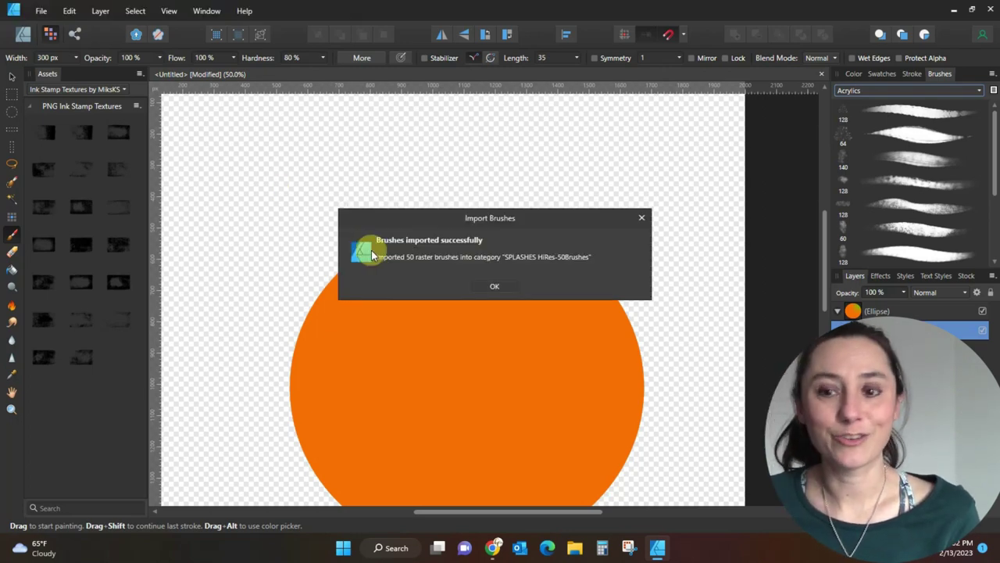
left_click(515, 287)
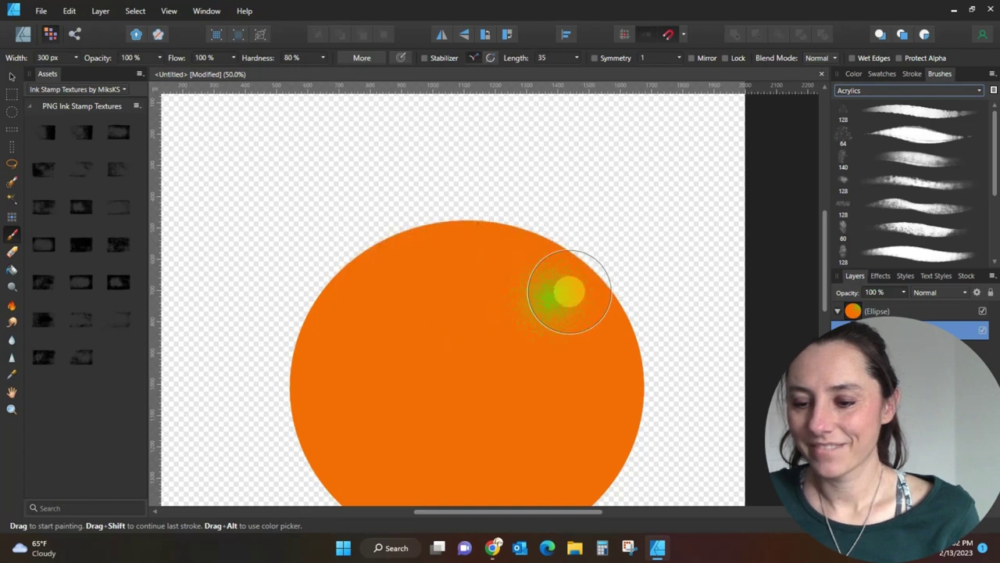
Paint a green swirl on the ellipse and cover it using the first 1566 brush from the SPLASHES HiRes-50Brushes category.
left_click(979, 91)
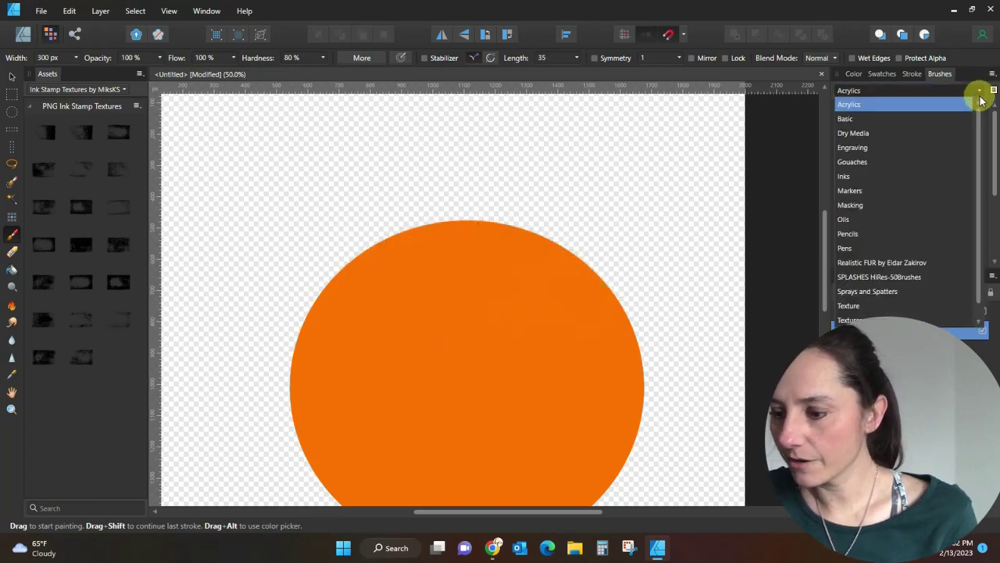
left_click(905, 276)
mouse_move(464, 319)
left_mouse_down()
mouse_move(371, 362)
mouse_move(575, 329)
mouse_move(502, 273)
mouse_move(576, 326)
left_mouse_up()
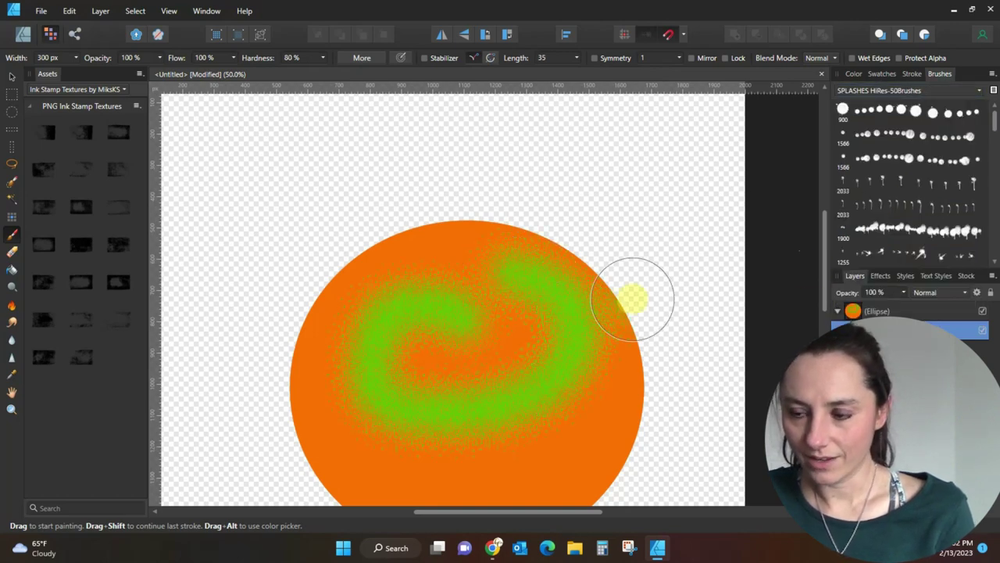
left_click(940, 143)
mouse_move(586, 230)
left_mouse_down()
mouse_move(397, 273)
mouse_move(362, 310)
mouse_move(482, 275)
mouse_move(491, 353)
mouse_move(417, 391)
mouse_move(356, 407)
left_mouse_up()
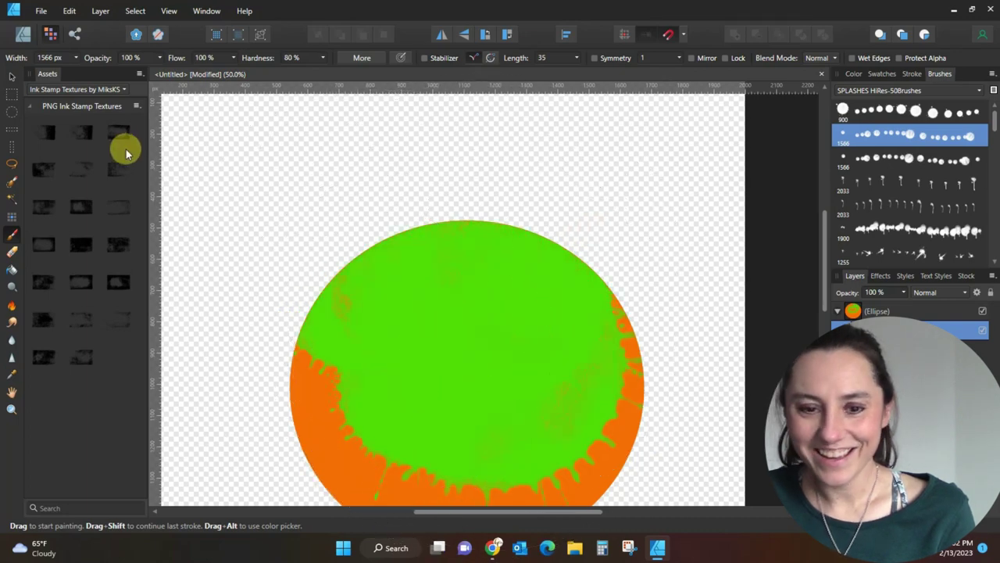
Set the brush width to 300 px and the painting colour to magenta H 306, S 99, L 44.
left_click(50, 60)
type("30")
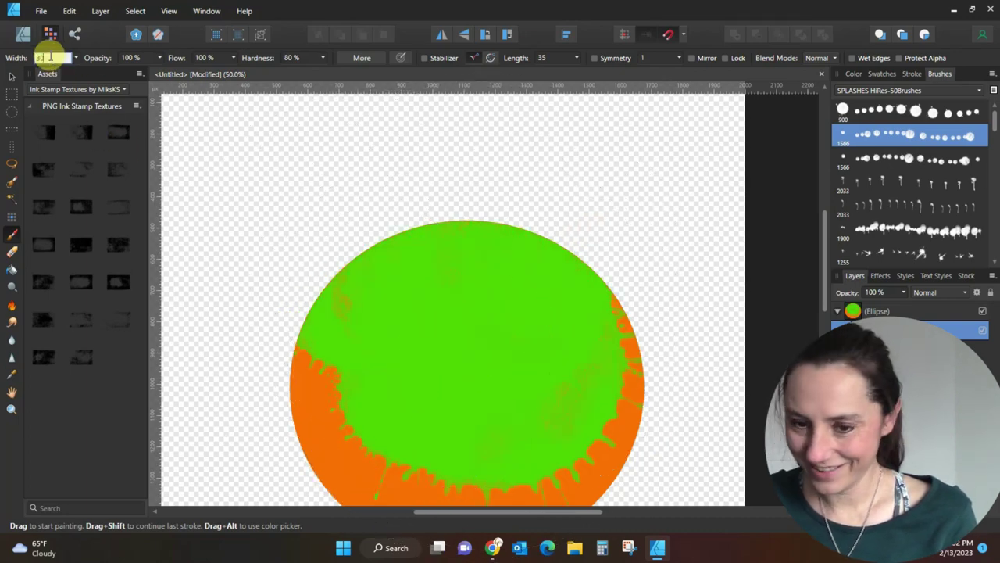
type("0")
key("Return")
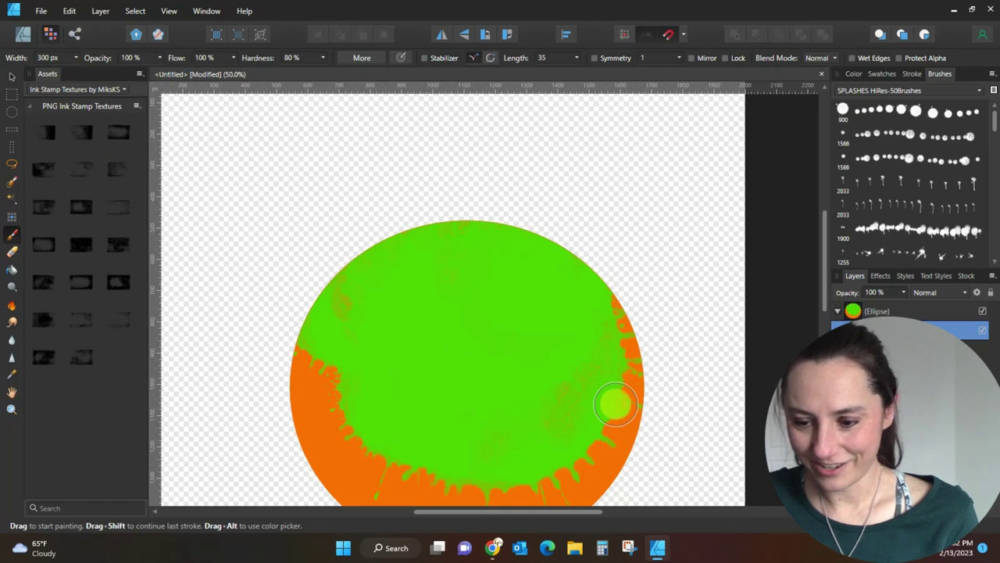
left_click(854, 73)
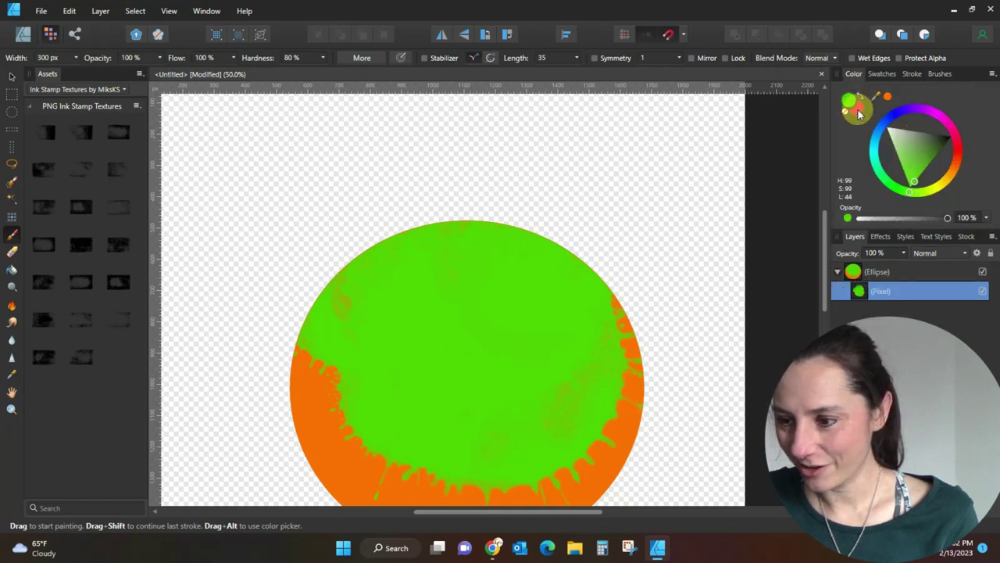
left_click_drag(921, 192, 938, 119)
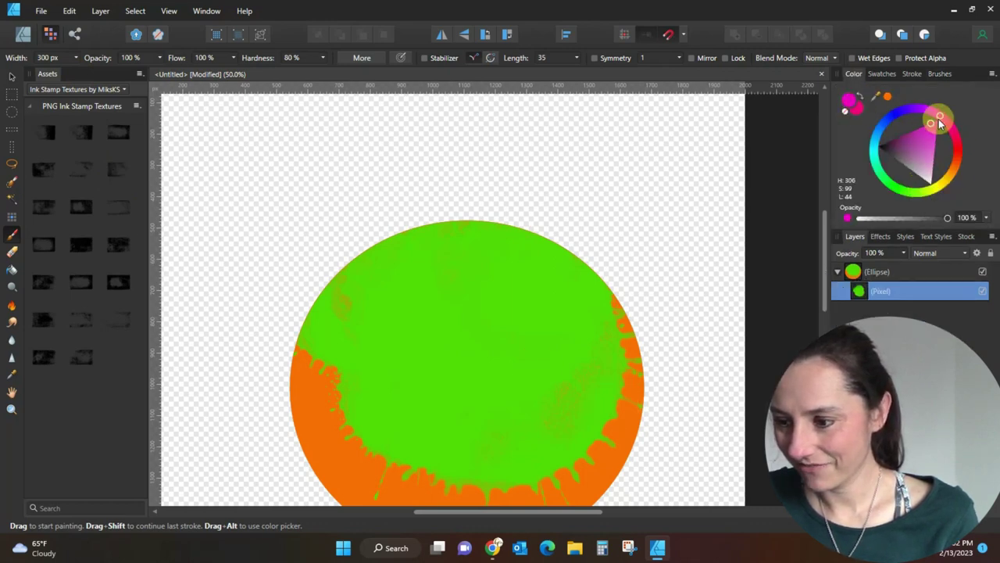
Set the painting colour to pink H 324, S 100, L 63 and paint splatter strokes across the green area of the ellipse.
mouse_move(950, 104)
left_mouse_down()
mouse_move(940, 98)
mouse_move(968, 116)
mouse_move(940, 144)
left_mouse_up()
left_click(513, 318)
mouse_move(420, 329)
left_mouse_down()
mouse_move(458, 375)
mouse_move(495, 340)
mouse_move(477, 287)
mouse_move(552, 275)
mouse_move(558, 350)
mouse_move(532, 364)
mouse_move(554, 430)
mouse_move(583, 391)
left_mouse_up()
mouse_move(503, 237)
left_mouse_down()
mouse_move(403, 319)
mouse_move(456, 289)
mouse_move(311, 307)
mouse_move(319, 332)
mouse_move(392, 369)
left_mouse_up()
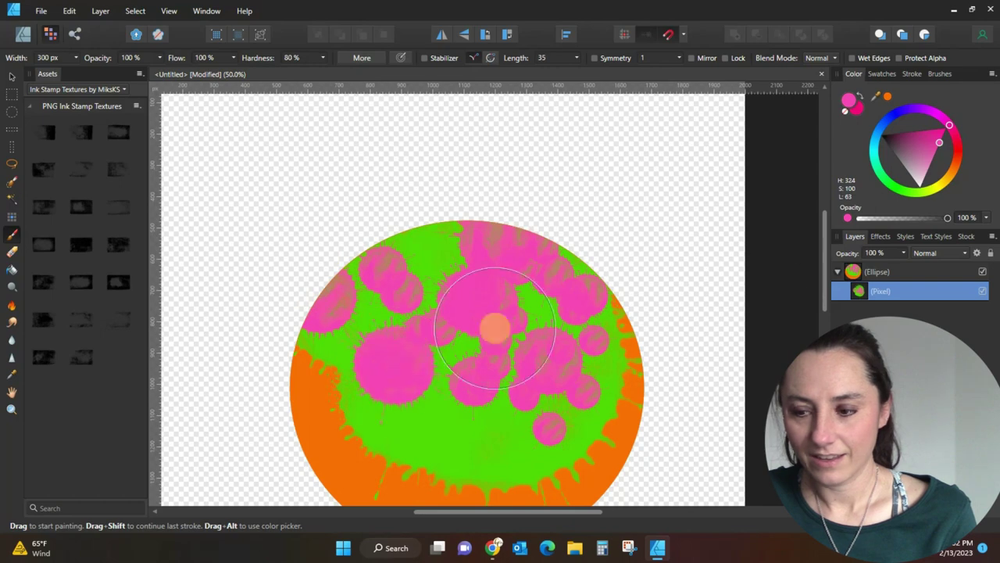
Show the SPLASHES HiRes-50Brushes list again, undo the recent pink strokes and delete the painted pixel layer inside the ellipse.
left_click(941, 73)
mouse_move(995, 123)
left_mouse_down()
mouse_move(994, 134)
mouse_move(994, 124)
left_mouse_up()
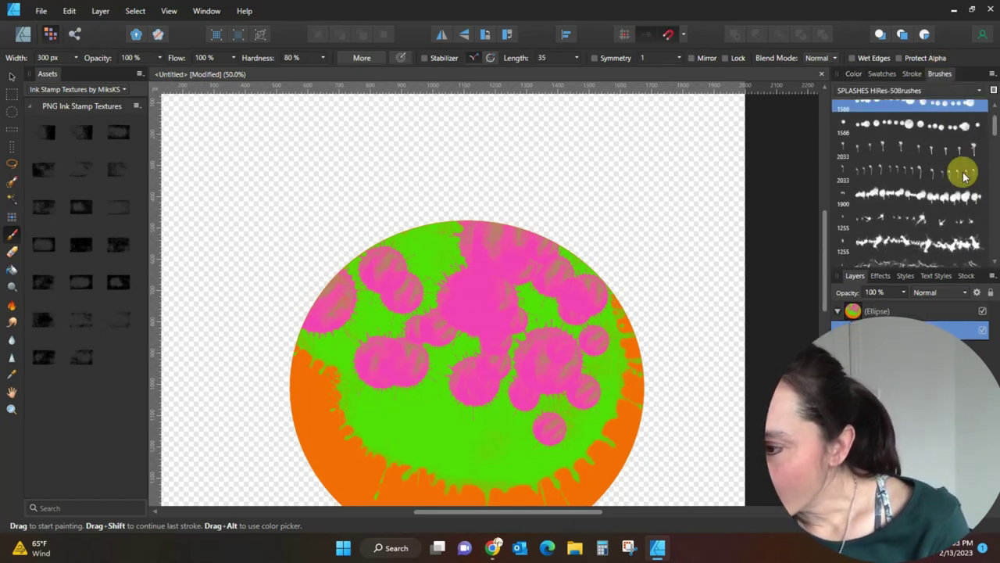
key("ctrl+z")
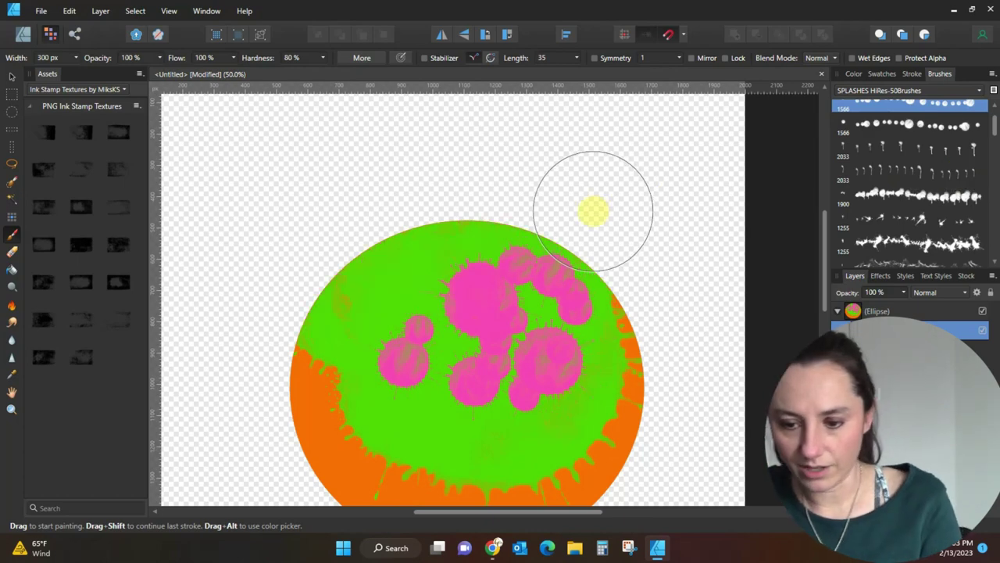
key("ctrl+z")
key("ctrl+z")
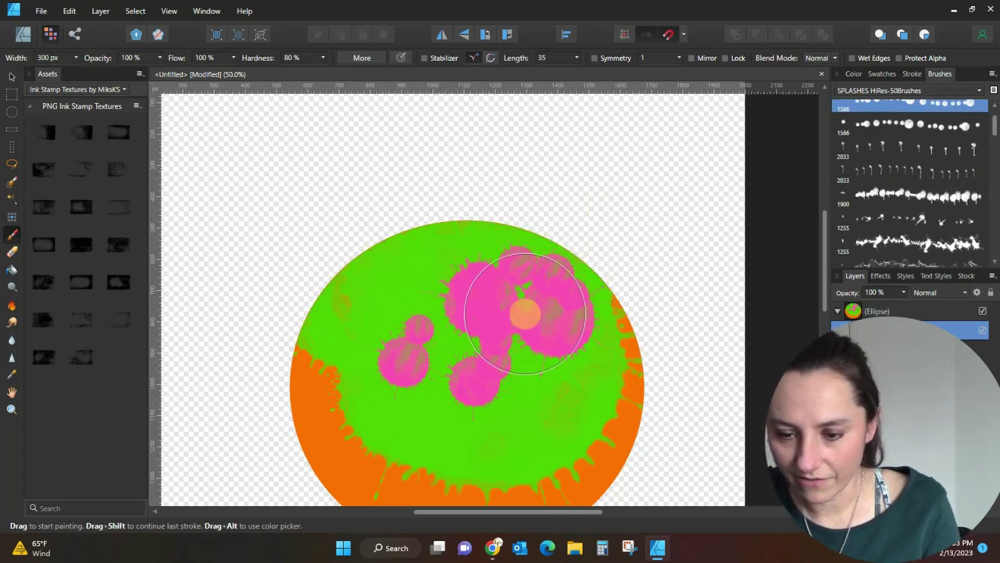
key("ctrl+z")
key("ctrl+z")
key("Delete")
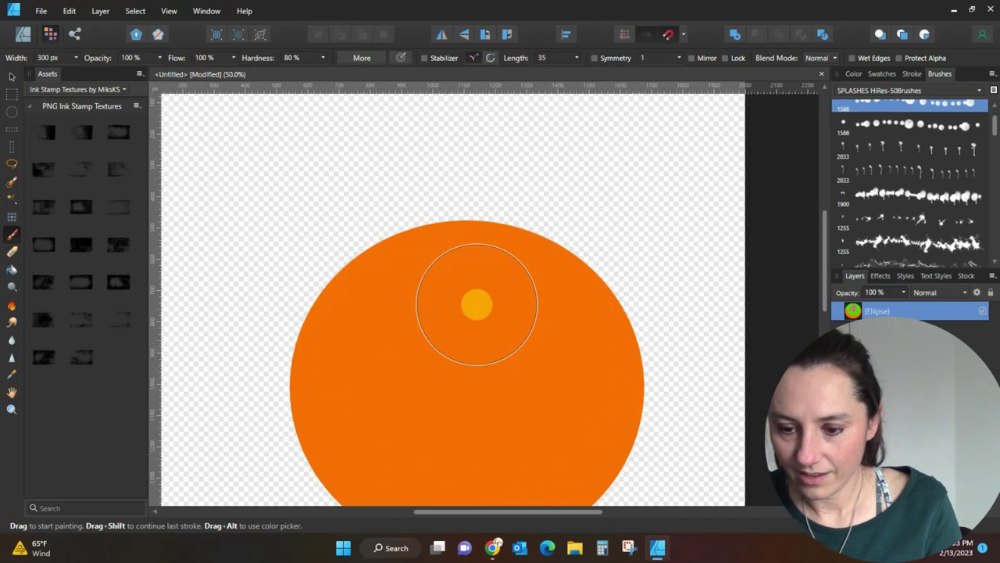
Paint pink drips across the upper part of the ellipse using the second 2033 brush at a width of 300 px.
left_click(904, 166)
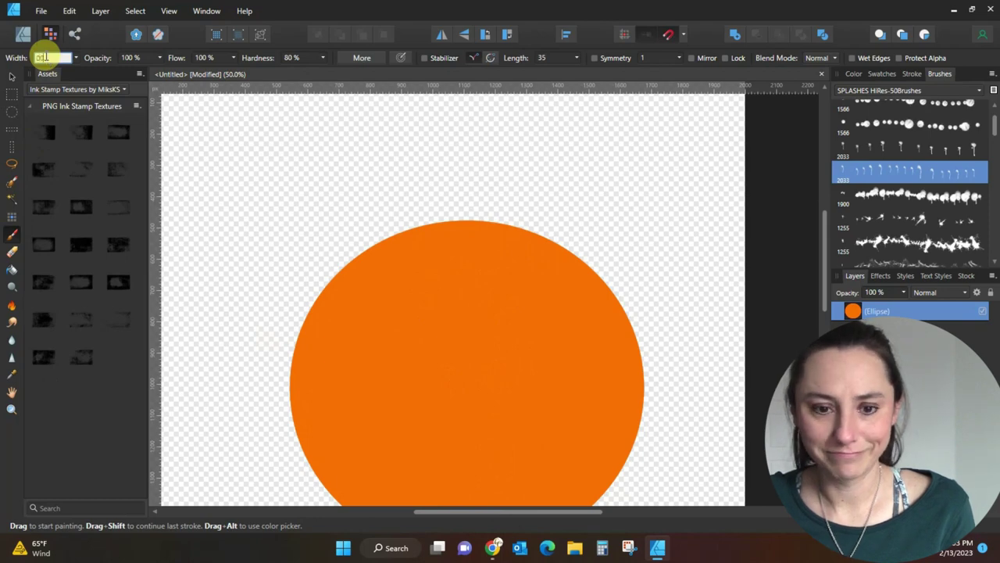
type("300")
key("Return")
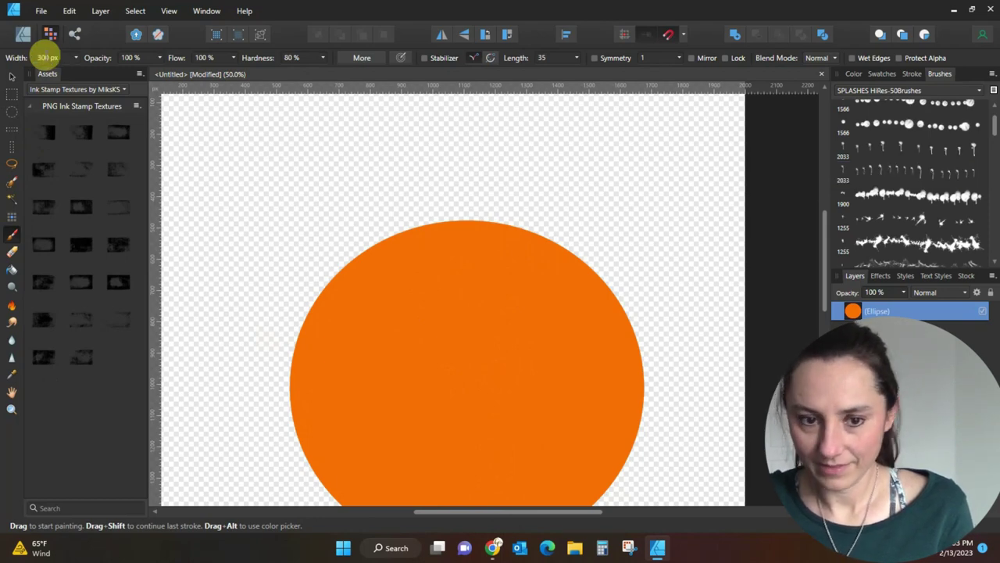
mouse_move(364, 309)
left_mouse_down()
mouse_move(503, 281)
mouse_move(375, 329)
mouse_move(507, 329)
mouse_move(307, 356)
mouse_move(572, 294)
mouse_move(344, 313)
mouse_move(462, 278)
mouse_move(275, 304)
mouse_move(558, 244)
mouse_move(277, 288)
mouse_move(586, 274)
left_mouse_up()
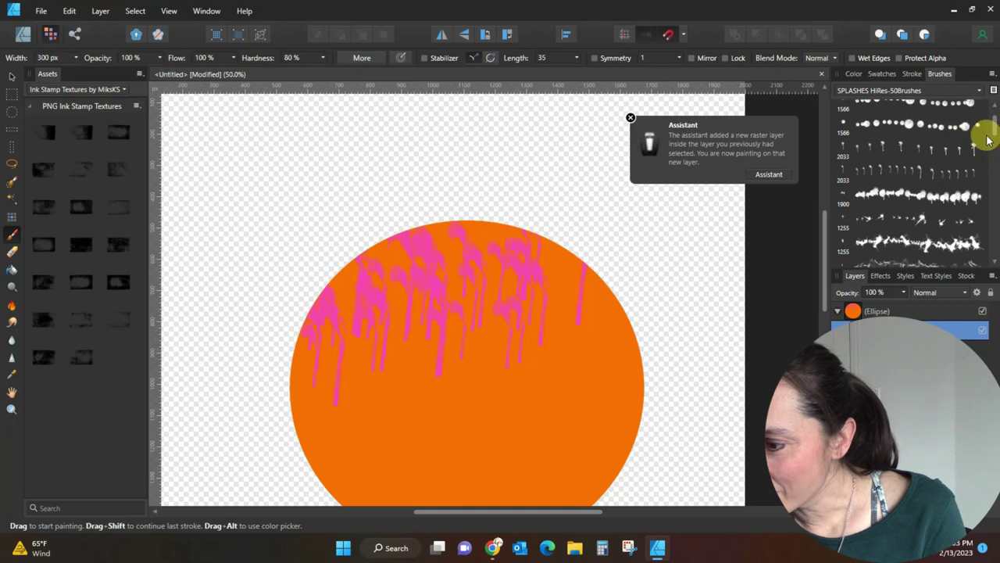
Choose the second 1255 splash brush and set the painting colour to green H 116, S 100, L 63.
left_click(949, 244)
left_click(863, 74)
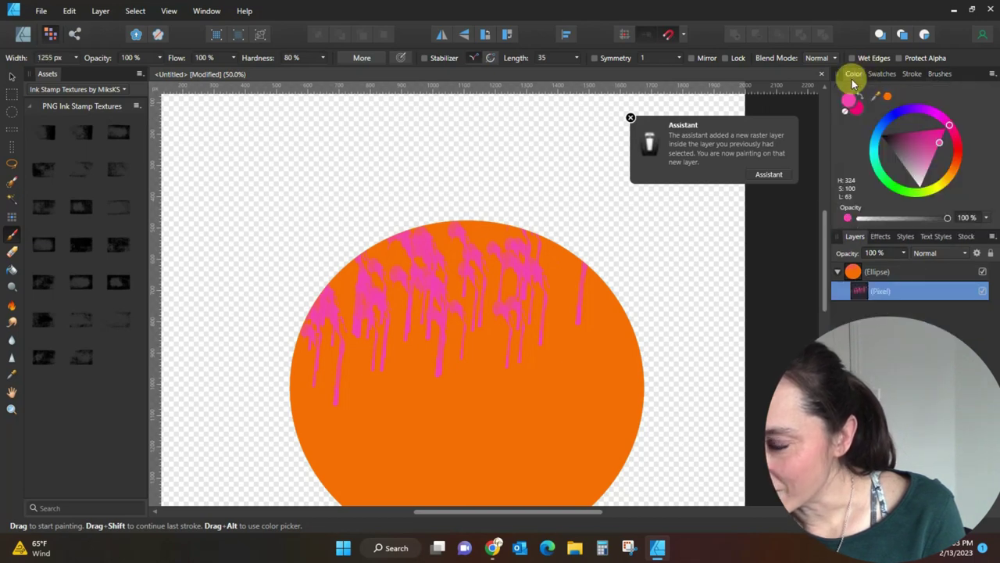
left_click_drag(947, 118, 892, 197)
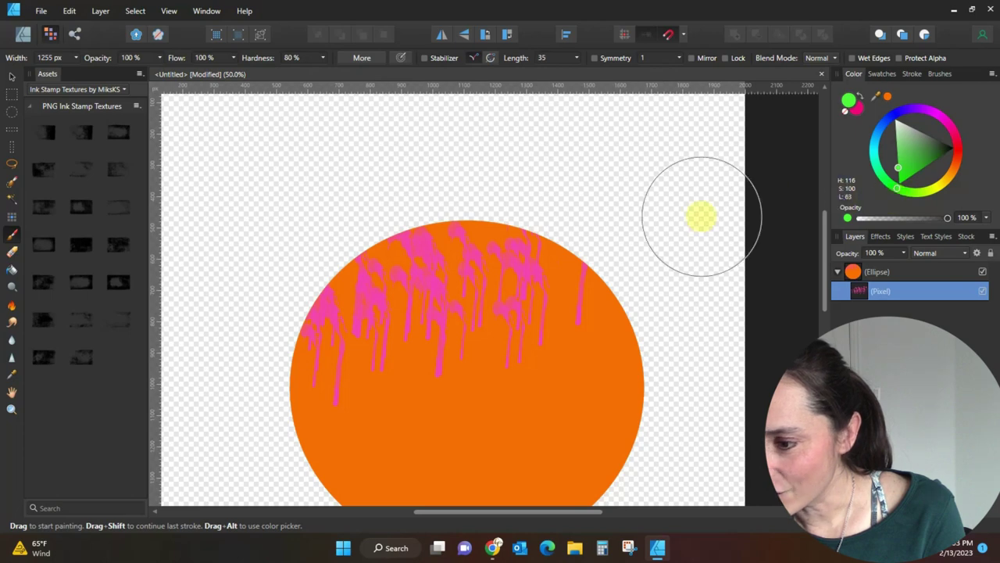
Try stamping green splashes on the lower part of the ellipse at the 1255 px brush width, undoing each one.
left_click(549, 407)
key("ctrl+z")
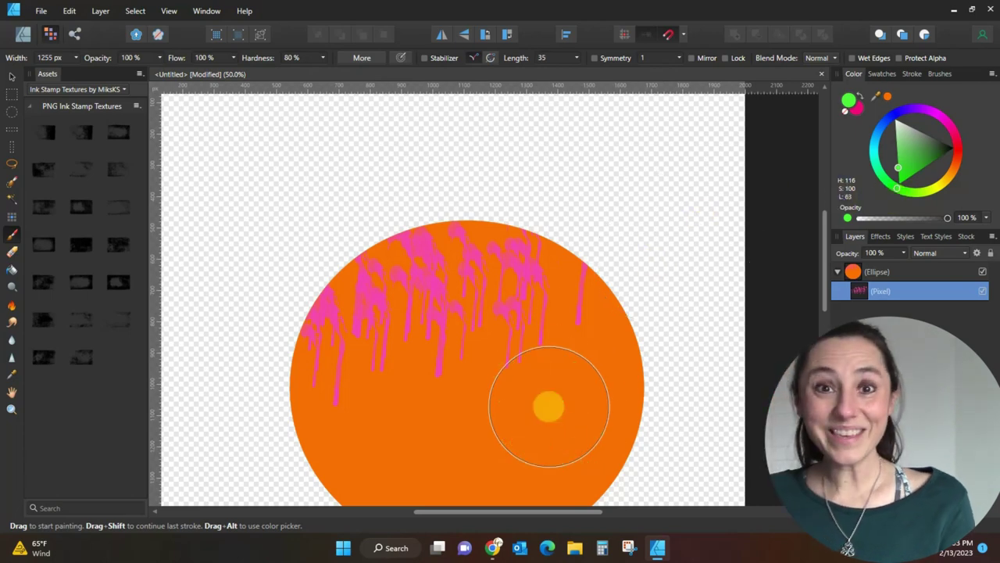
left_click(336, 406)
key("ctrl+z")
left_click(375, 405)
key("ctrl+z")
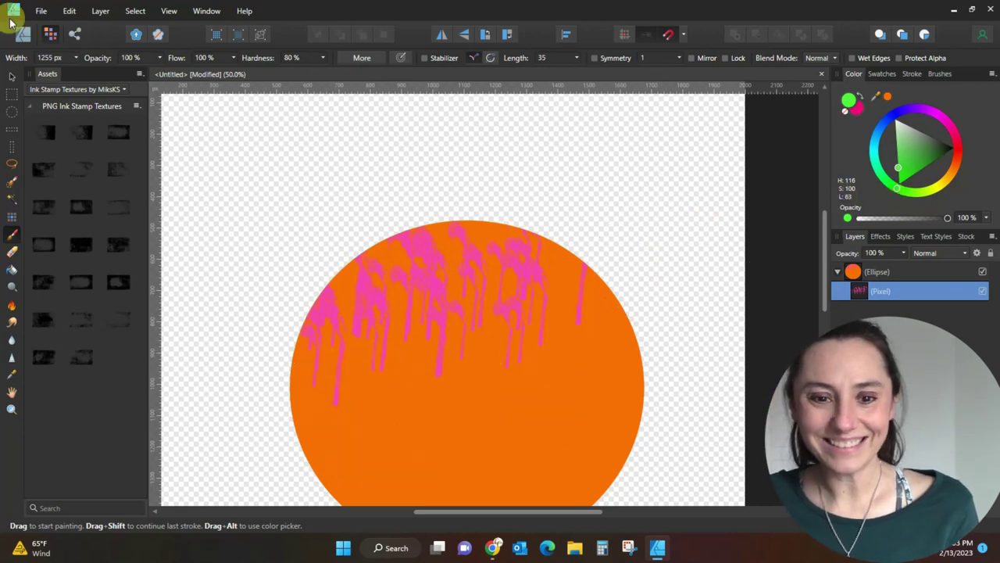
Set the brush width to 500 px and paint green splashes across the middle, lower and upper parts of the ellipse.
left_click_drag(37, 60, 45, 61)
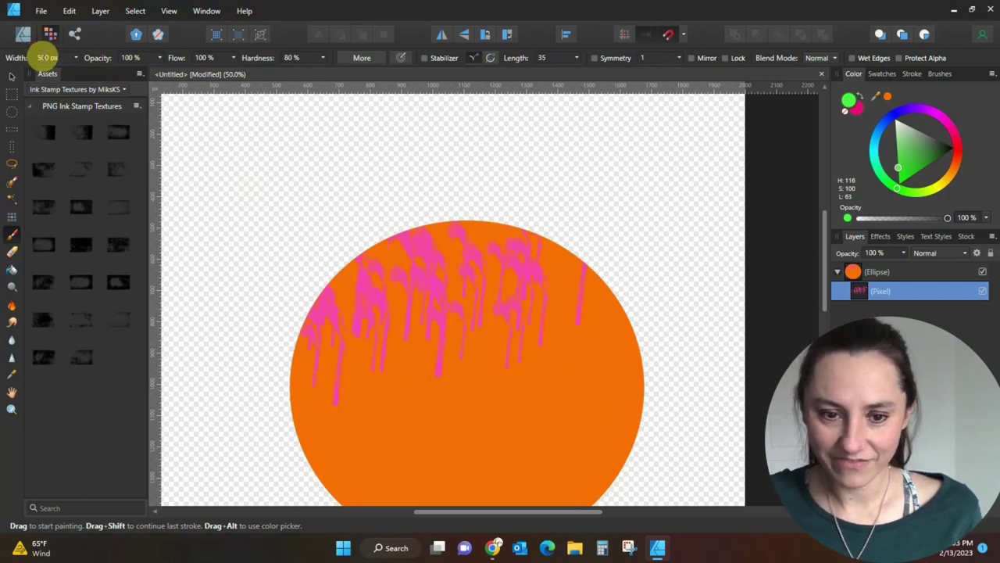
left_click(480, 339)
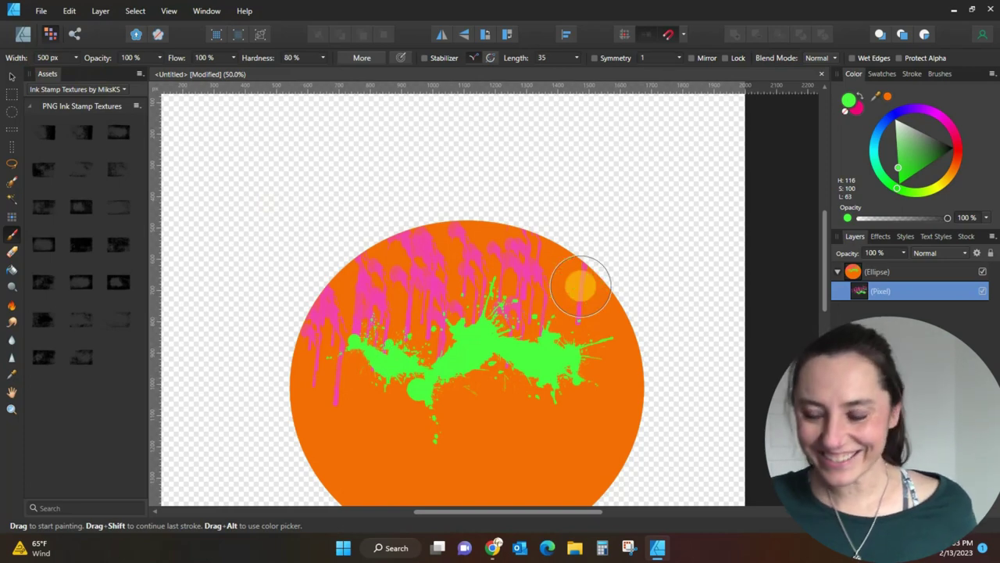
left_click_drag(561, 410, 317, 418)
left_click(513, 250)
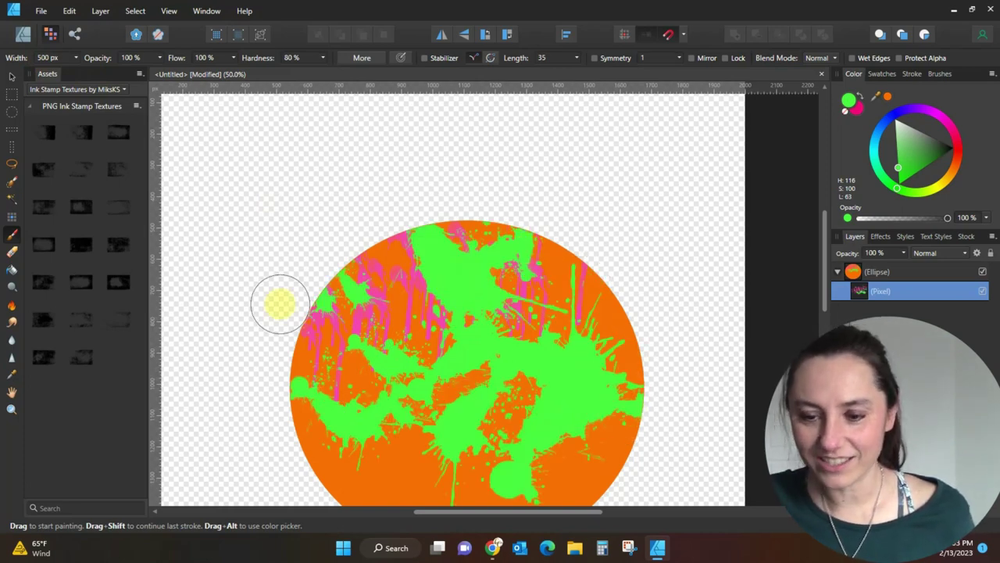